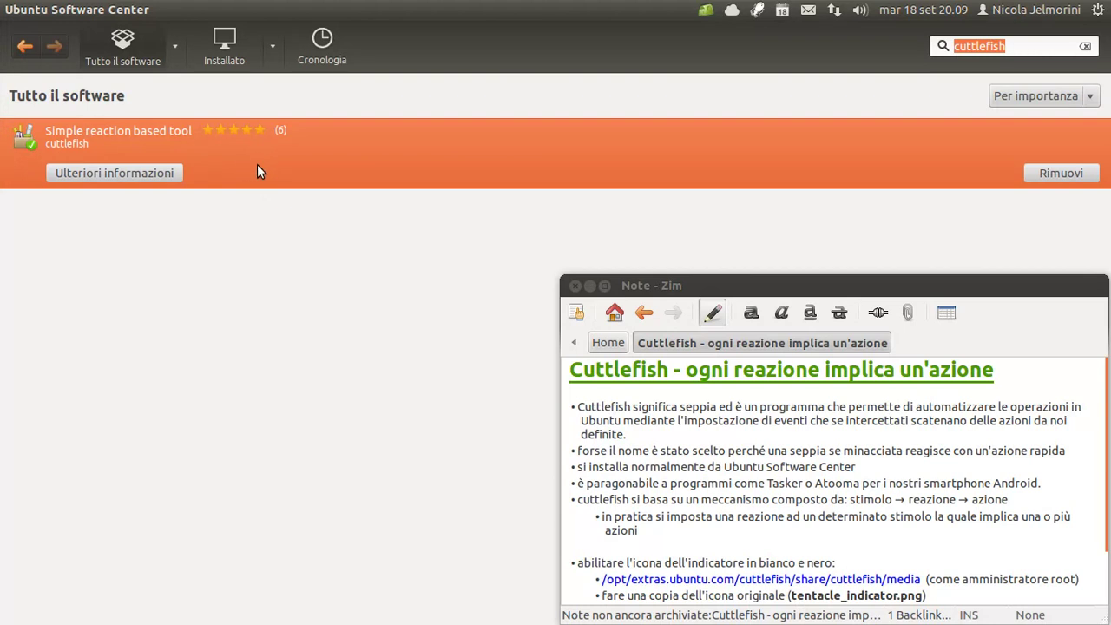
Close the Ubuntu Software Center and return to the Cuttlefish note in Zim
mouse_move(13, 15)
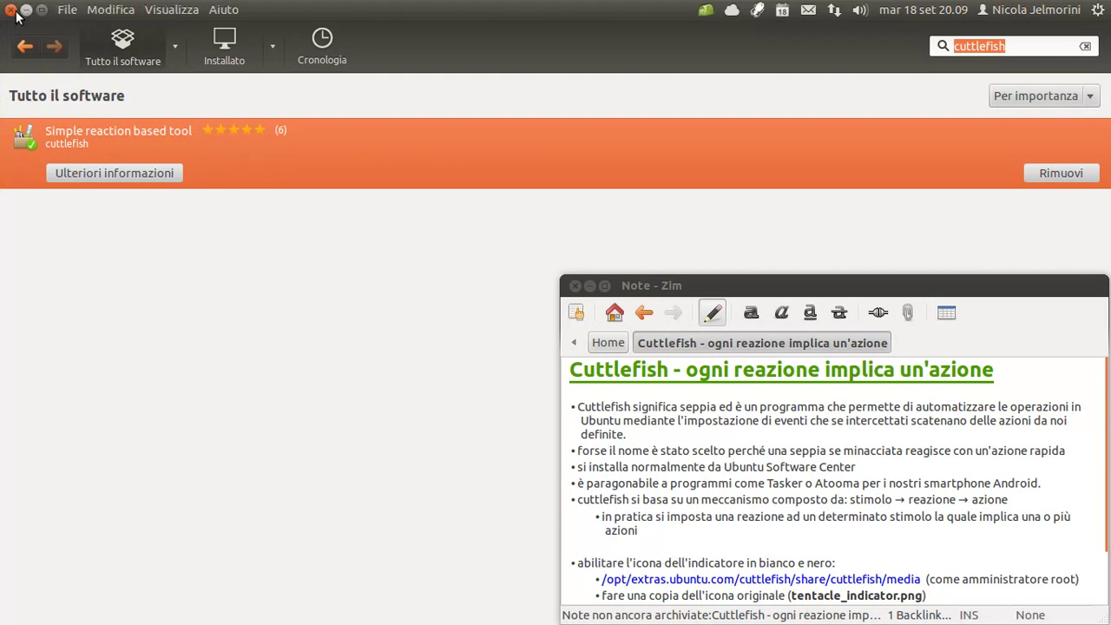
left_click(12, 10)
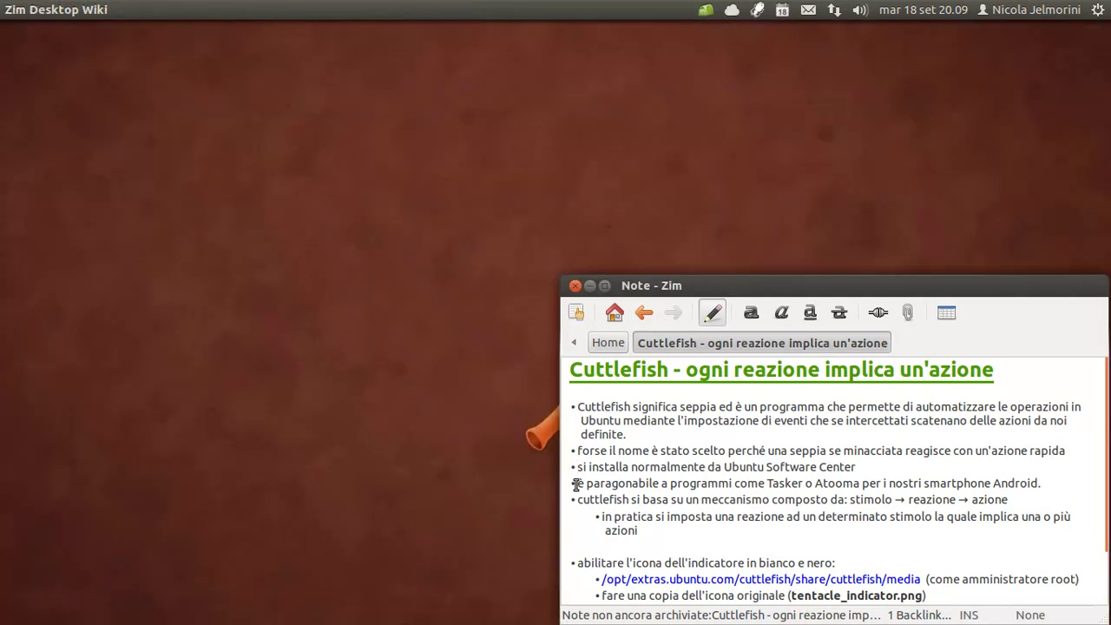
left_click_drag(577, 484, 662, 484)
left_click(662, 484)
Examine the options offered by the Cuttlefish indicator without choosing any
left_click(758, 11)
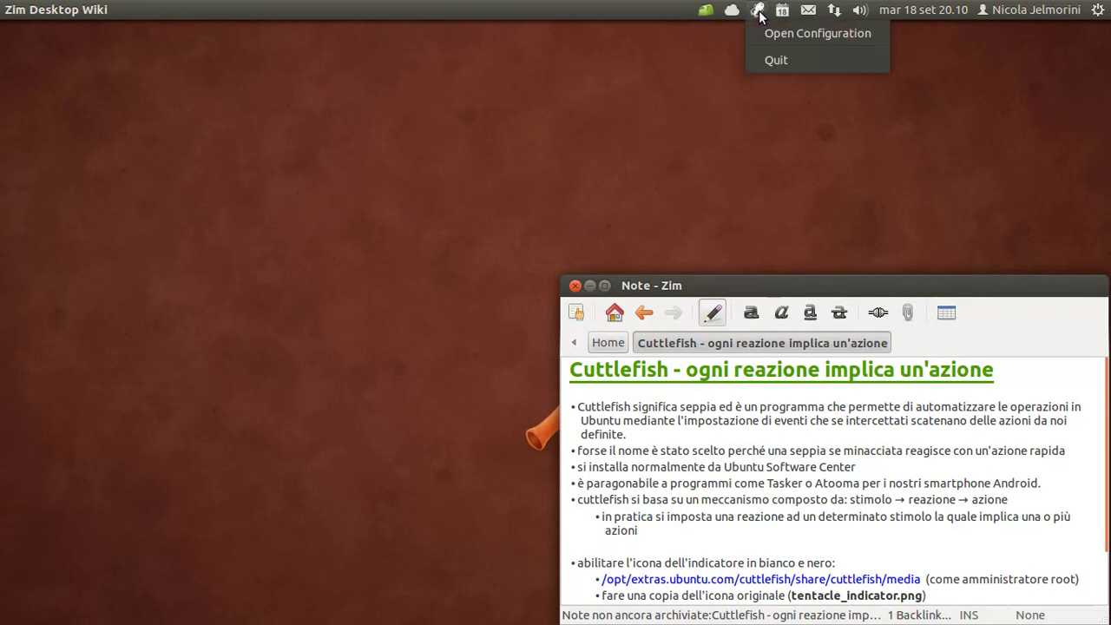
left_click(759, 13)
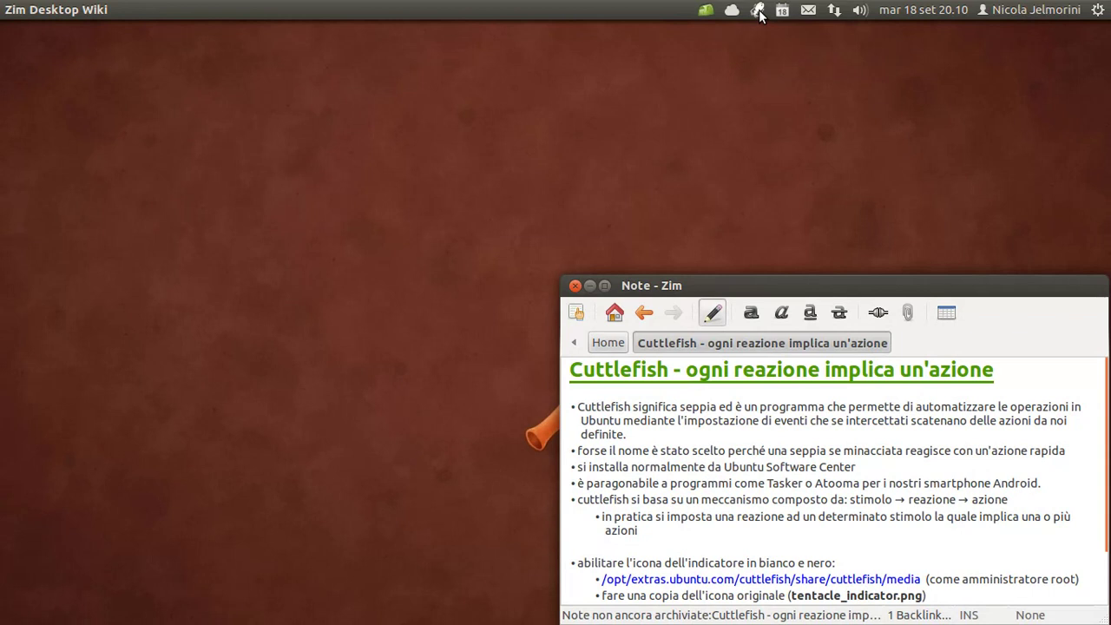
left_click(759, 12)
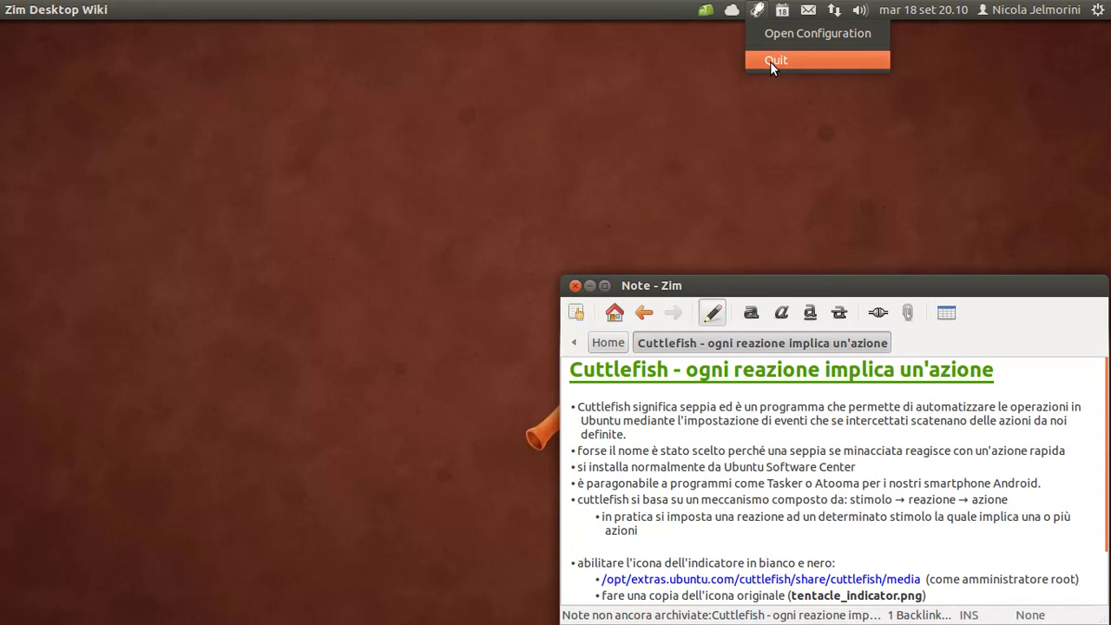
left_click(600, 110)
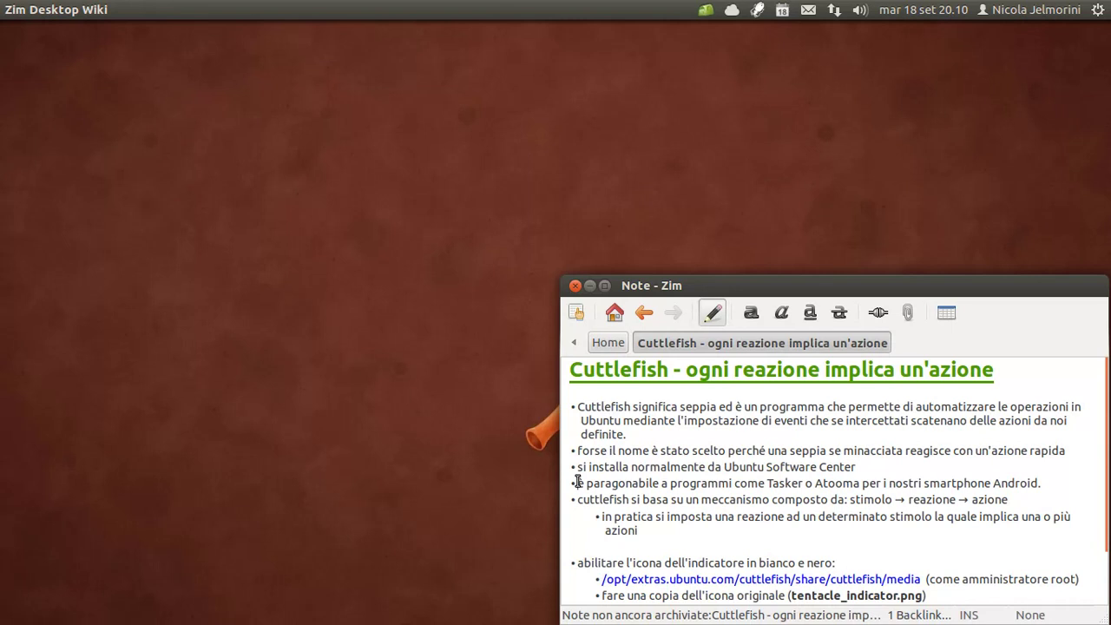
Read the note's line comparing Cuttlefish with similar Android programs
left_click_drag(577, 483, 1042, 485)
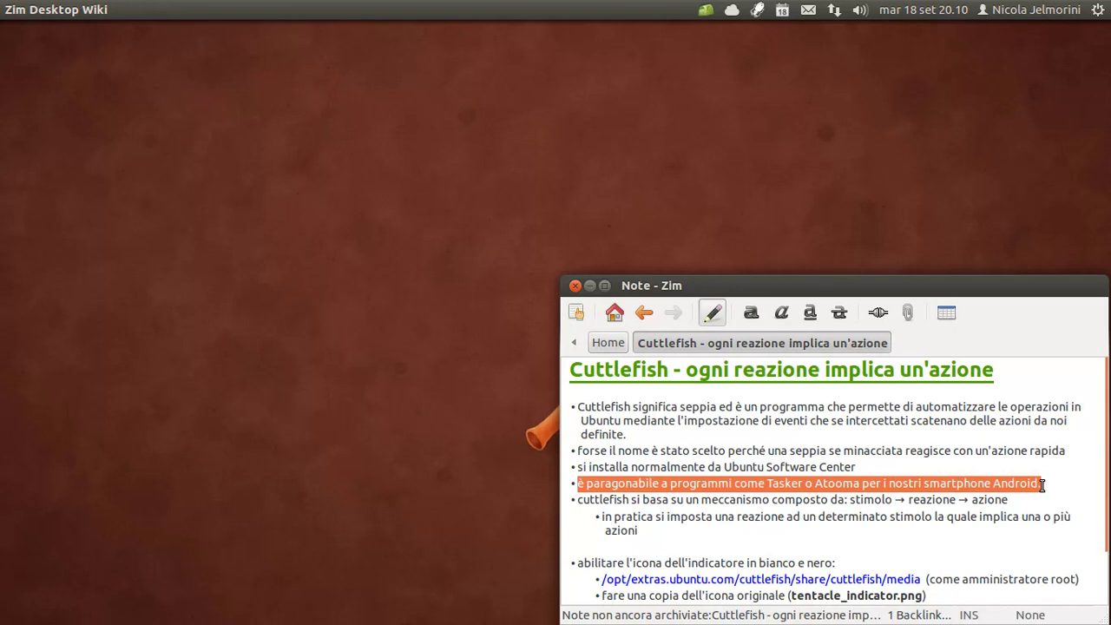
left_click(758, 483)
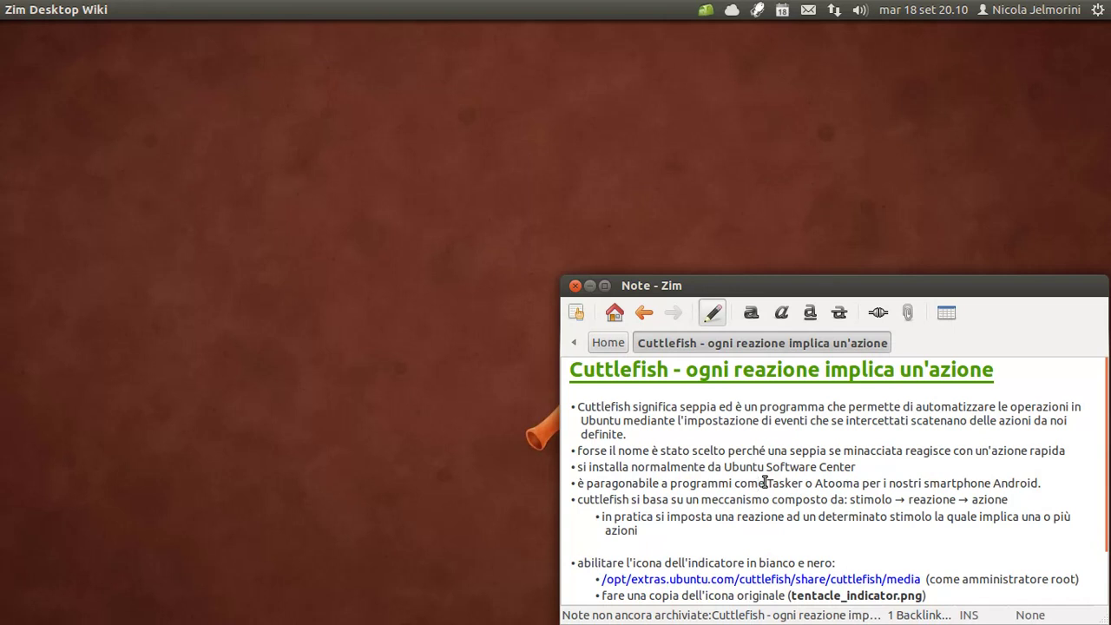
left_click_drag(765, 481, 857, 483)
left_click(861, 483)
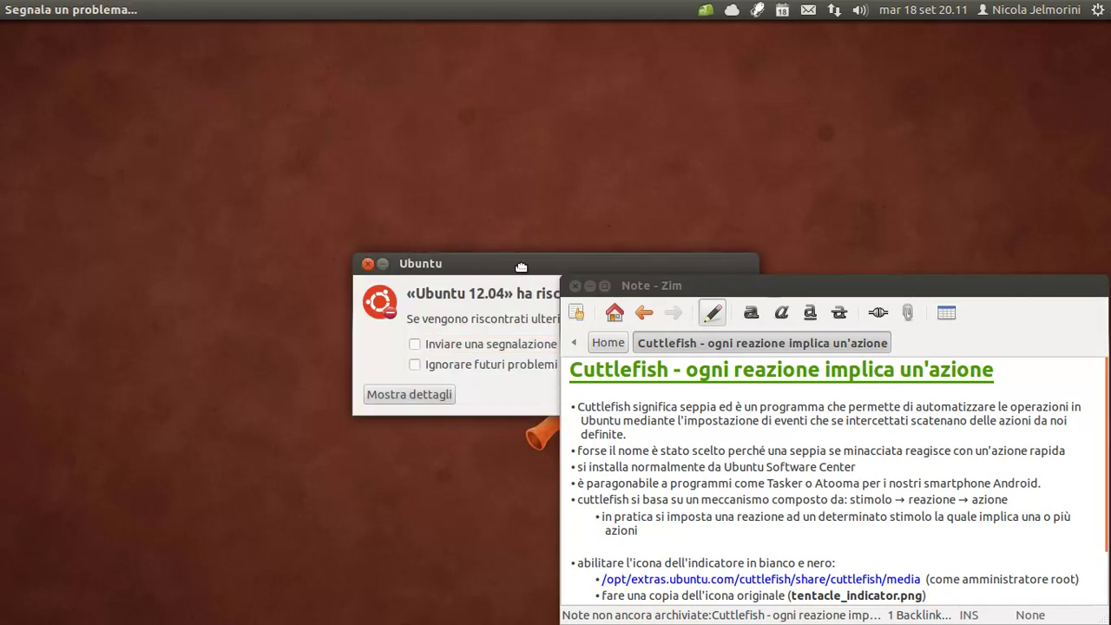
Move the Ubuntu 12.04 problem report clear of the note and dismiss it
left_click_drag(521, 272, 304, 323)
left_click(517, 447)
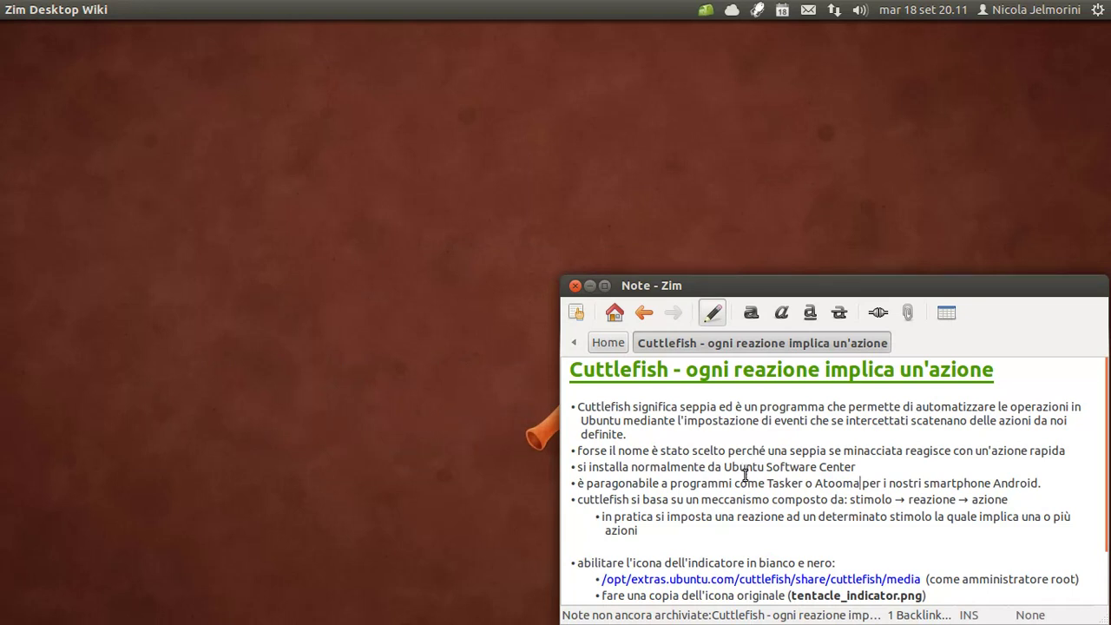
Examine the mentions of Tasker, Atooma and smartphone in the note's comparison line
left_click_drag(747, 483, 853, 483)
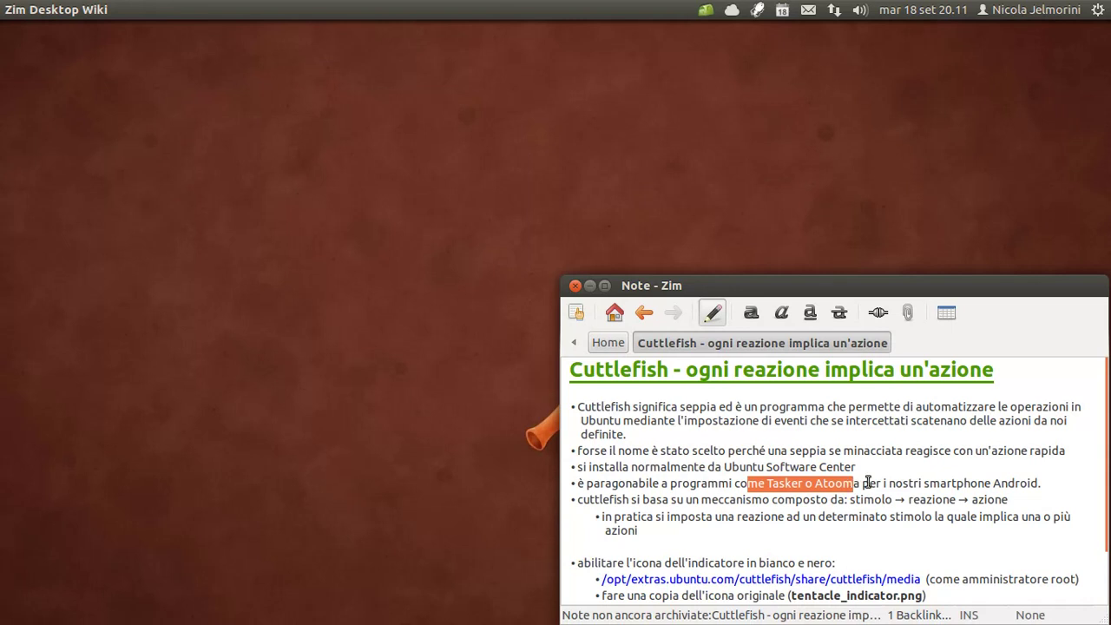
left_click(869, 483)
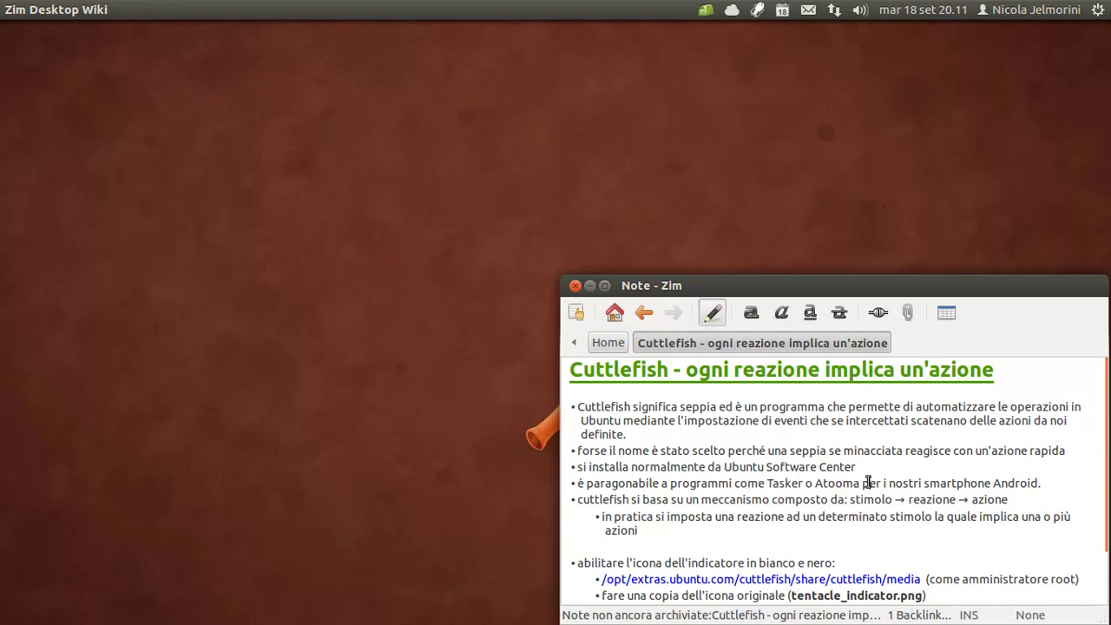
left_click_drag(991, 484, 922, 483)
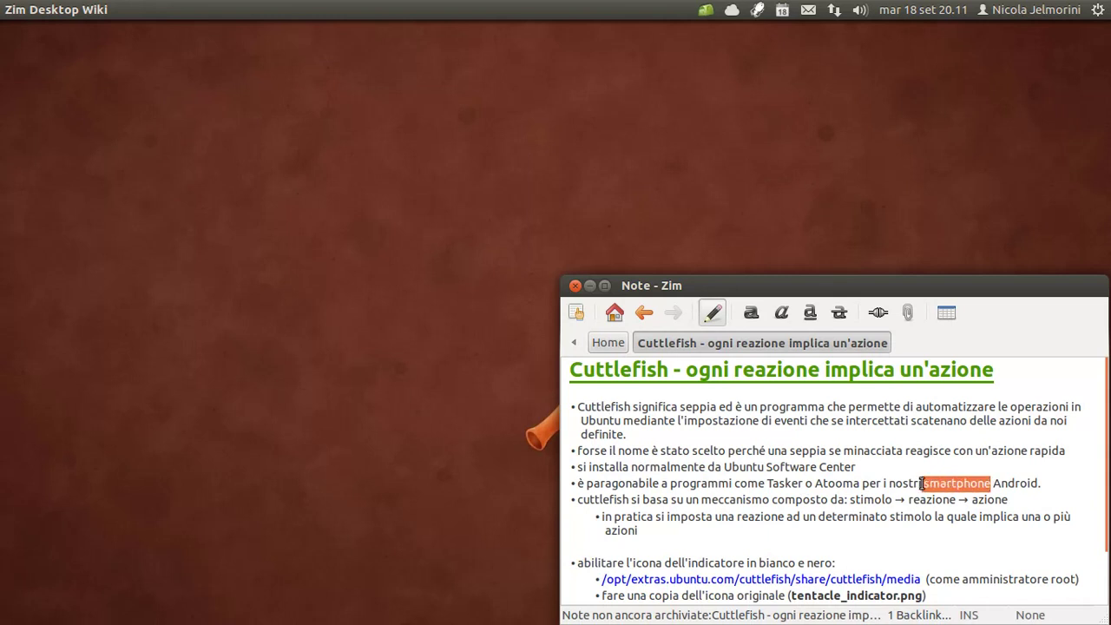
left_click(957, 480)
double_click(957, 480)
left_click(748, 478)
double_click(738, 483)
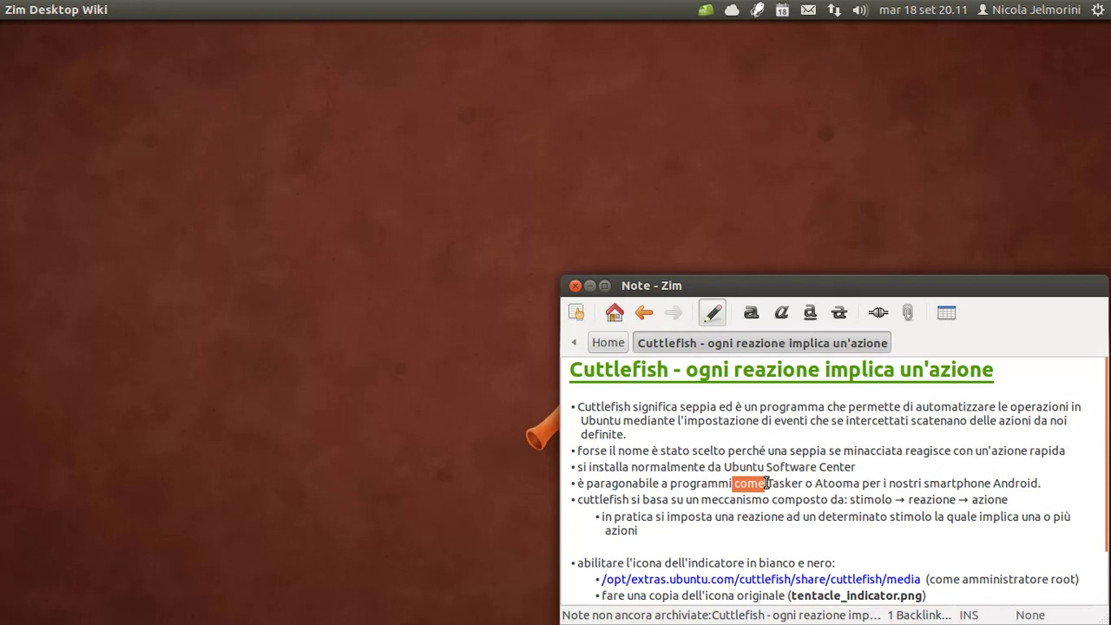
left_click(766, 483)
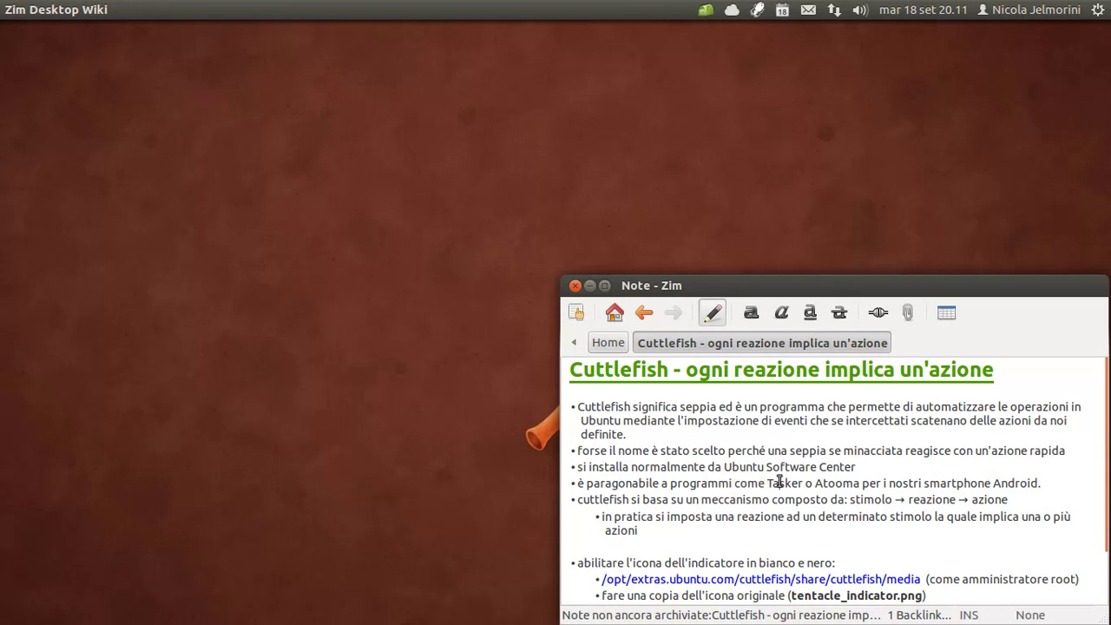
double_click(779, 483)
double_click(856, 484)
left_click(902, 481)
Examine the note's description of Cuttlefish's stimolo → reazione → azione mechanism
double_click(610, 406)
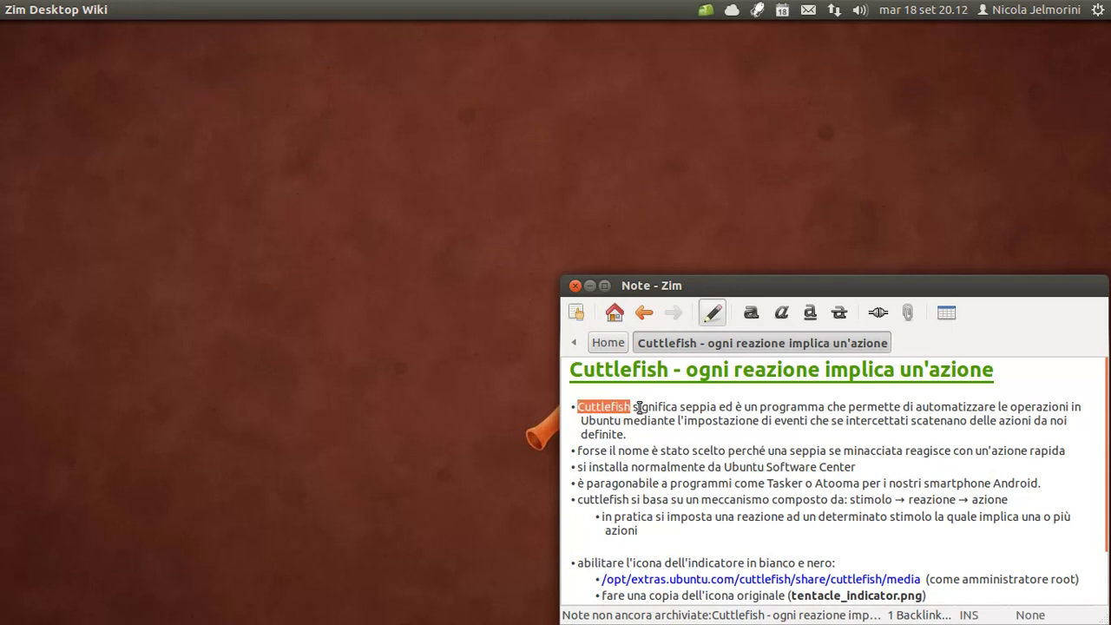
left_click(649, 421)
scroll(643, 421, "down", 2)
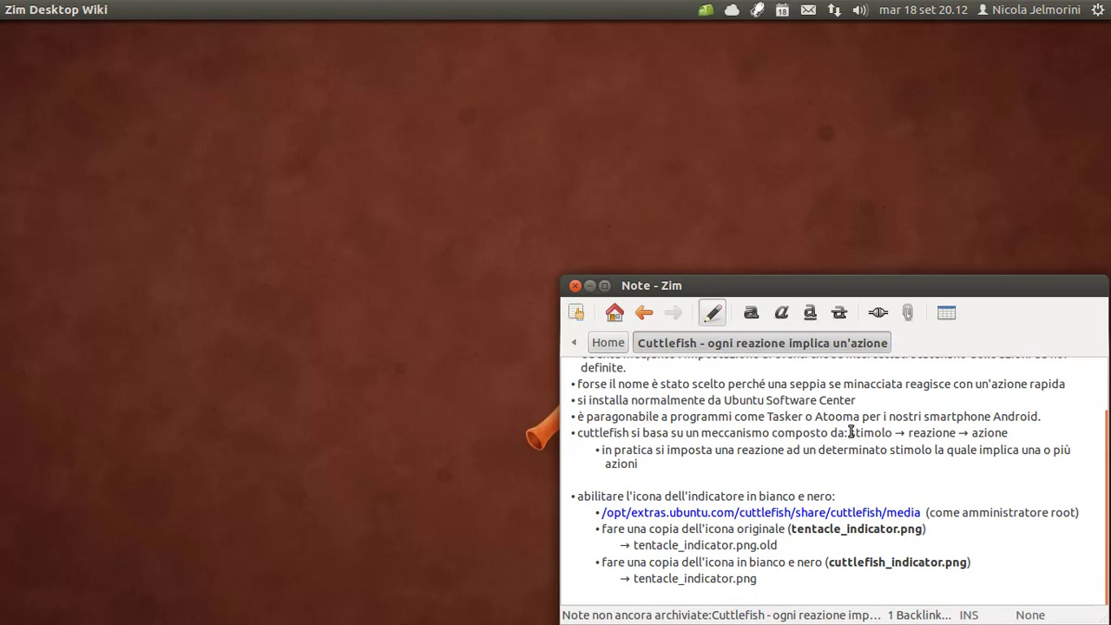
double_click(942, 431)
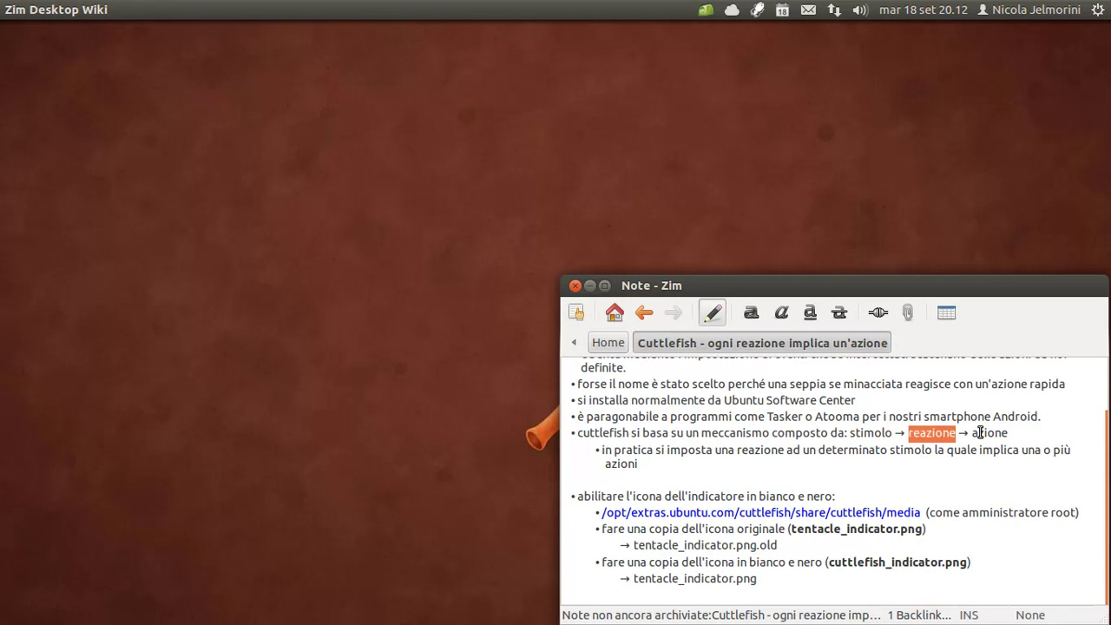
left_click(973, 435)
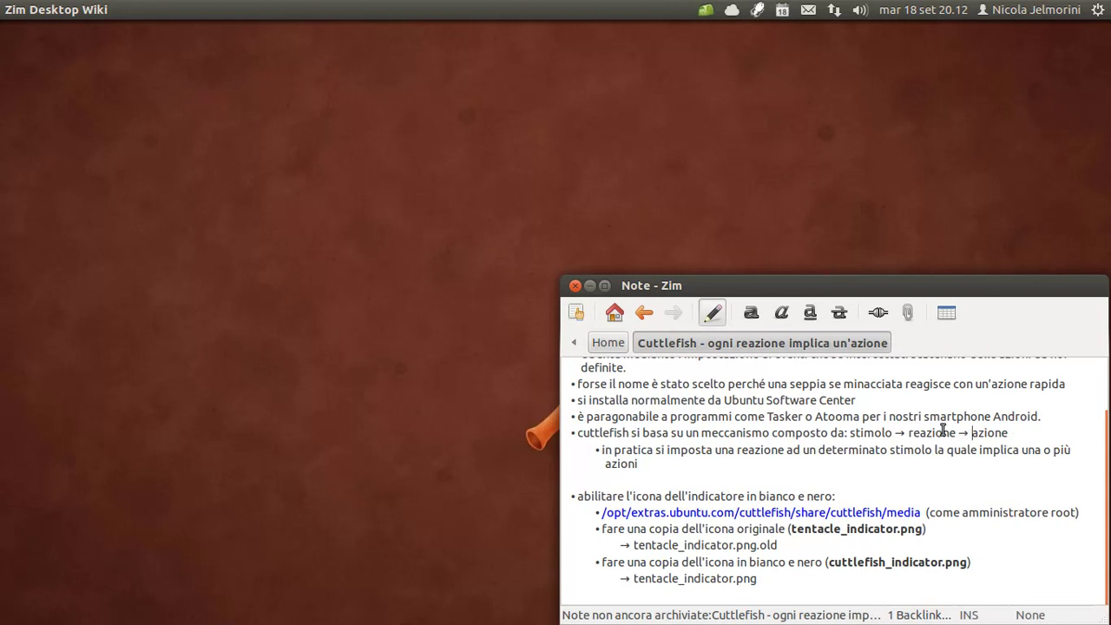
double_click(882, 434)
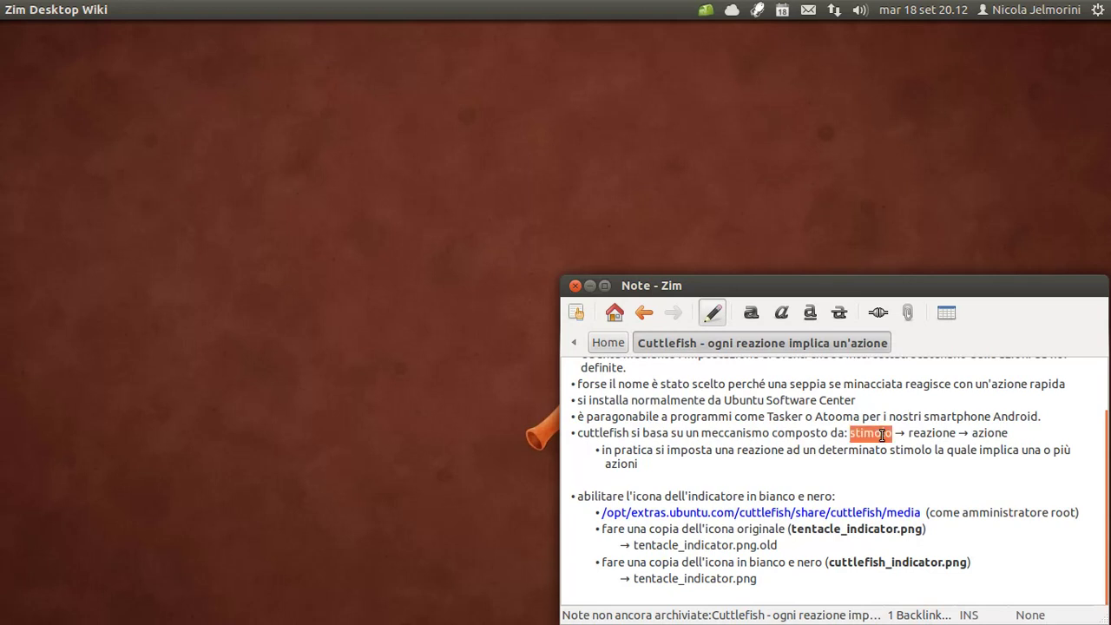
left_click(882, 434)
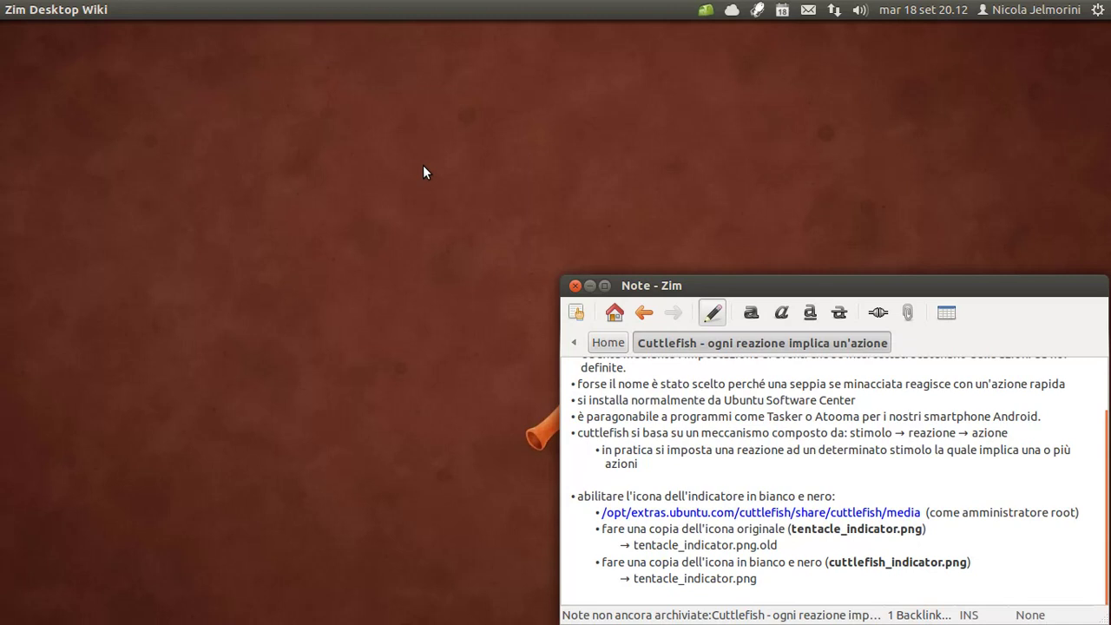
Open the Cuttlefish configuration from its indicator and move the window away from the Zim note
key("super")
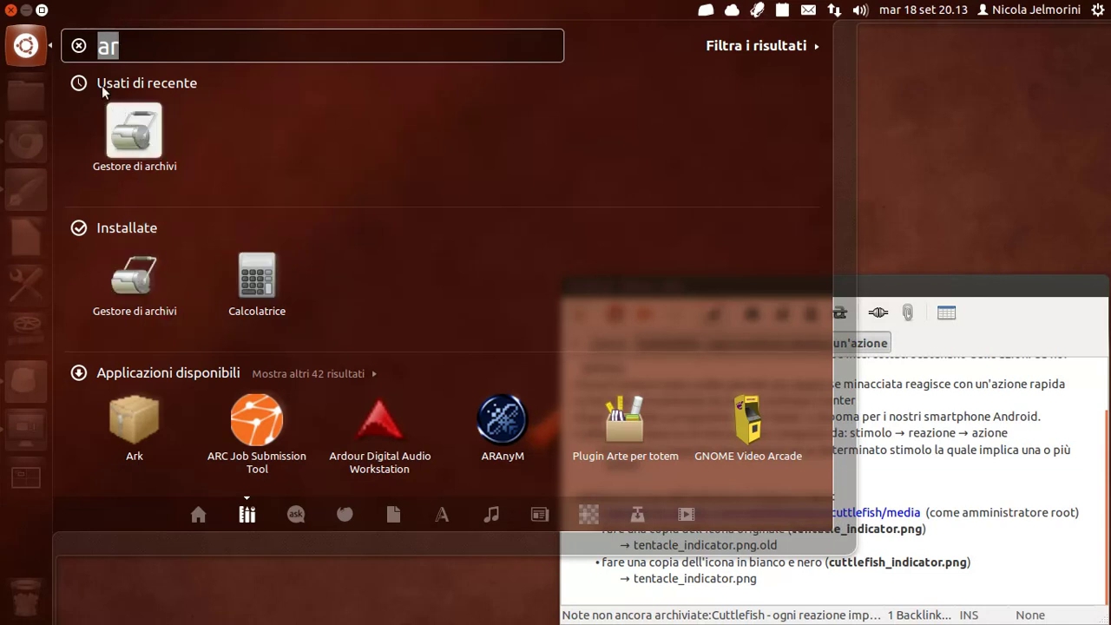
left_click(870, 175)
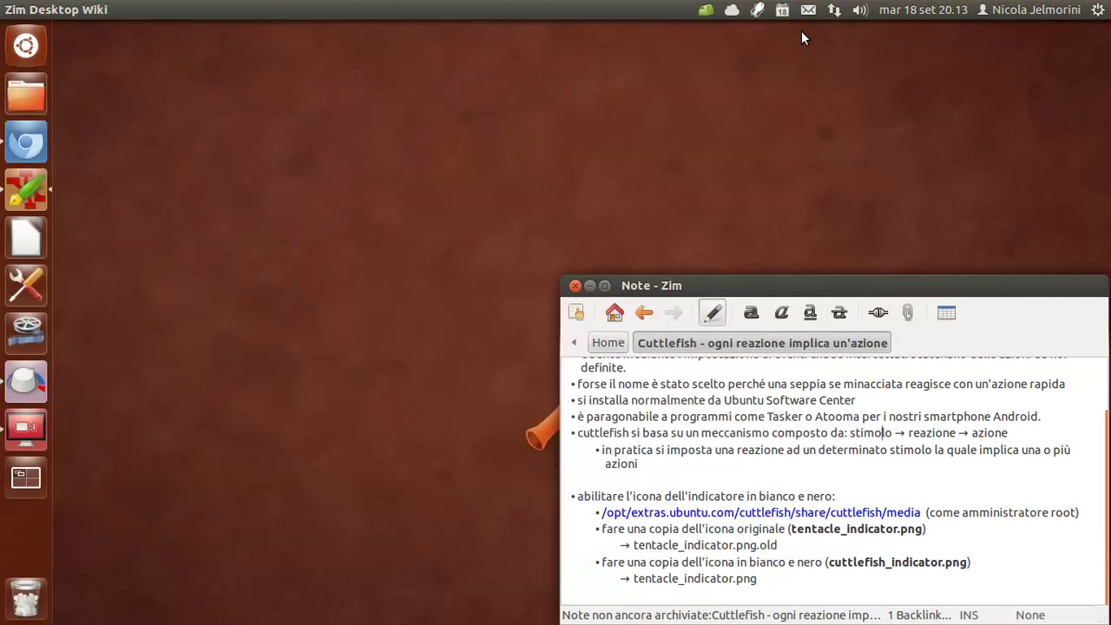
left_click(757, 10)
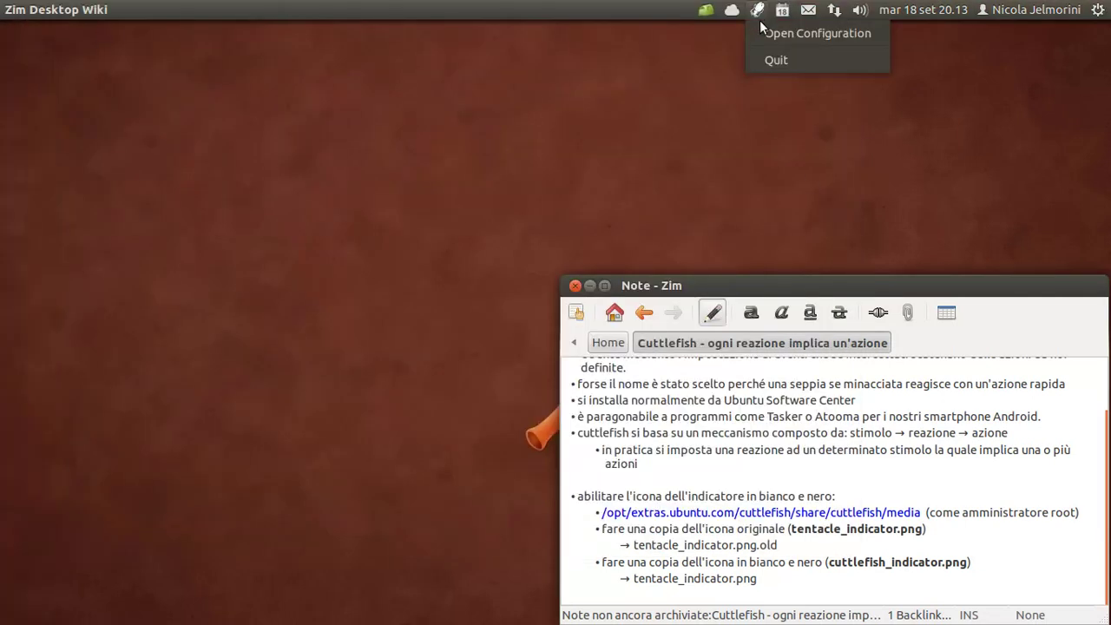
left_click(838, 33)
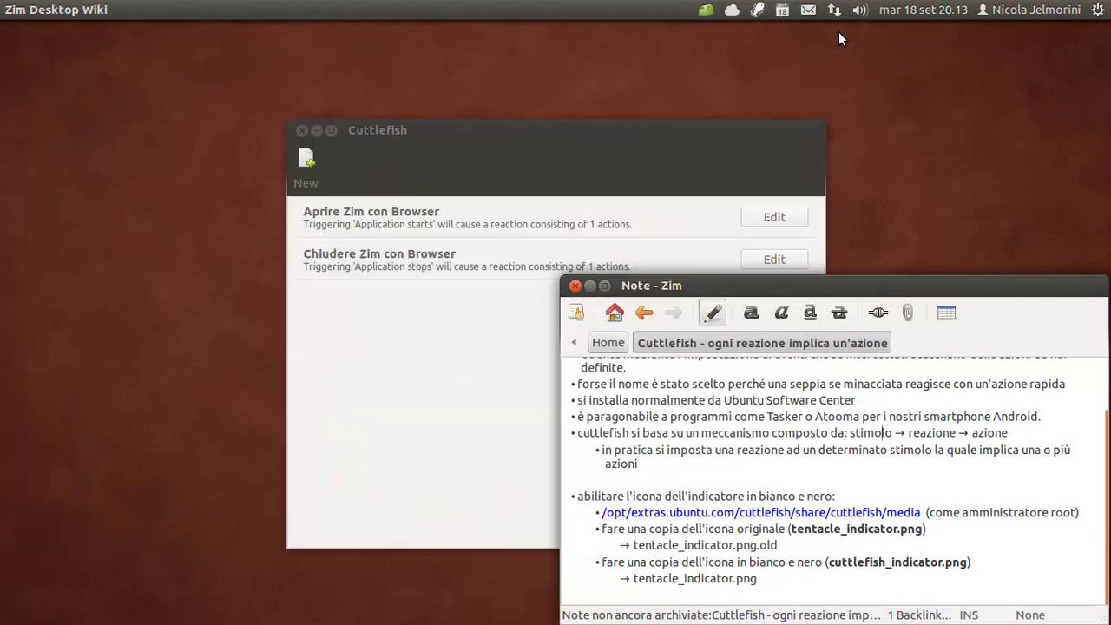
left_click_drag(477, 128, 296, 118)
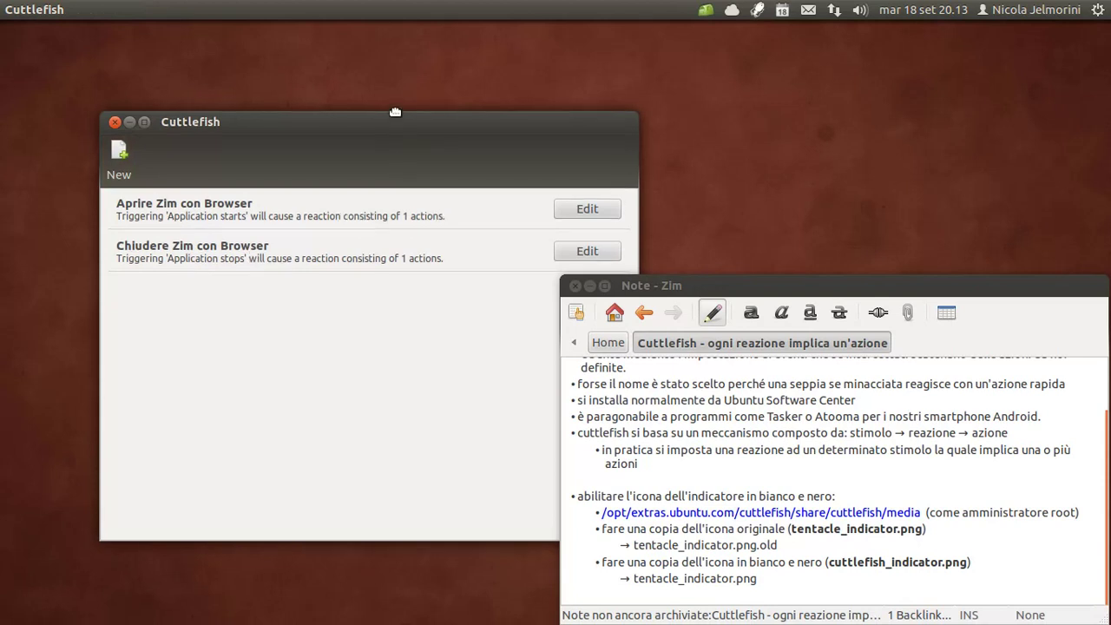
mouse_move(398, 117)
left_mouse_down()
mouse_move(343, 73)
mouse_move(405, 143)
mouse_move(389, 108)
left_mouse_up()
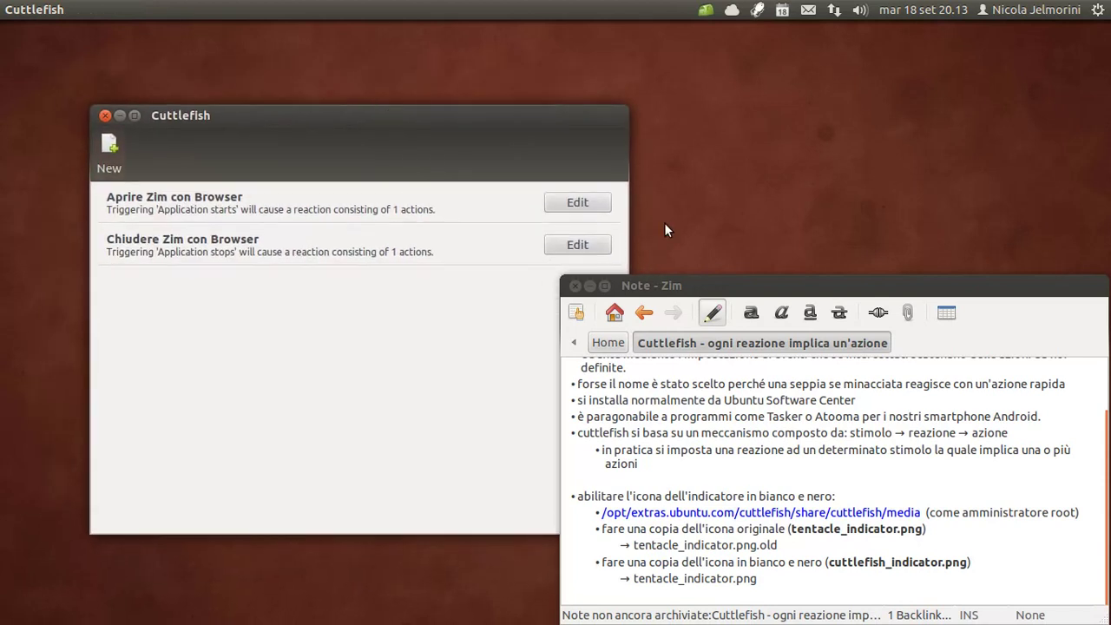
Roll the Zim note window up to its title bar and reposition the Cuttlefish window
double_click(814, 280)
mouse_move(468, 111)
left_mouse_down()
mouse_move(478, 154)
mouse_move(470, 133)
left_mouse_up()
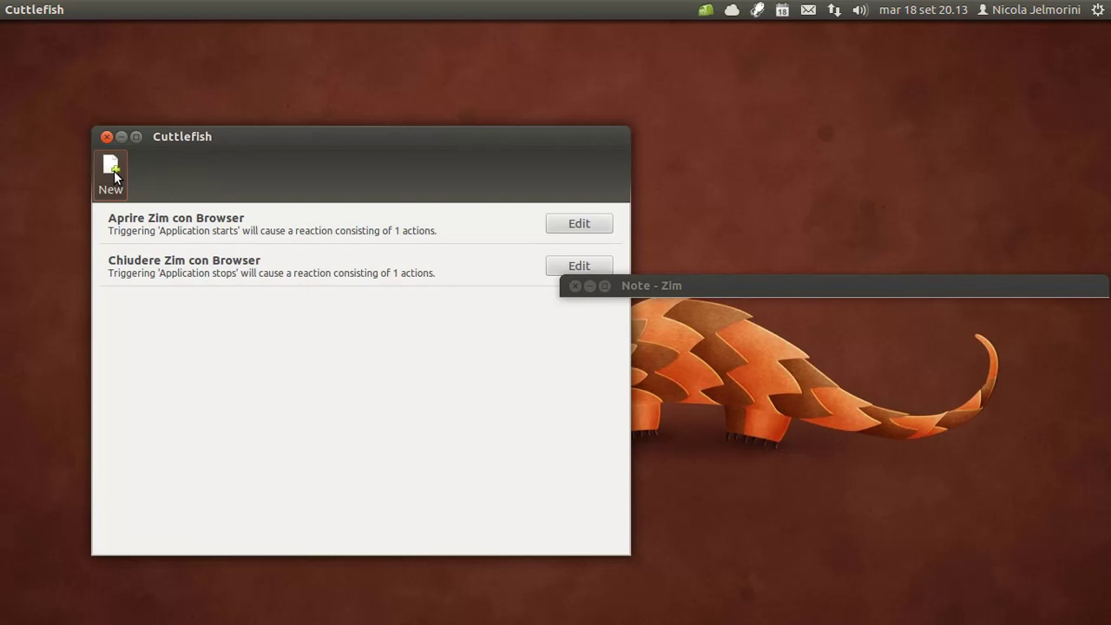
left_click_drag(305, 137, 340, 119)
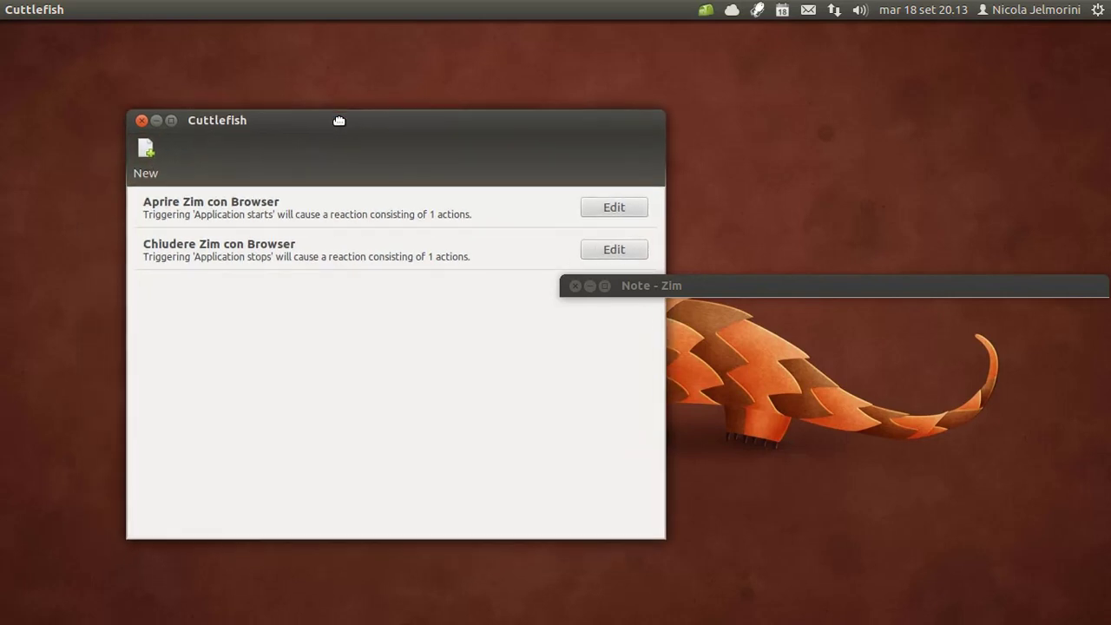
Create a new reflex in Cuttlefish, check its Reaction settings, and select its default name for editing
left_click(146, 152)
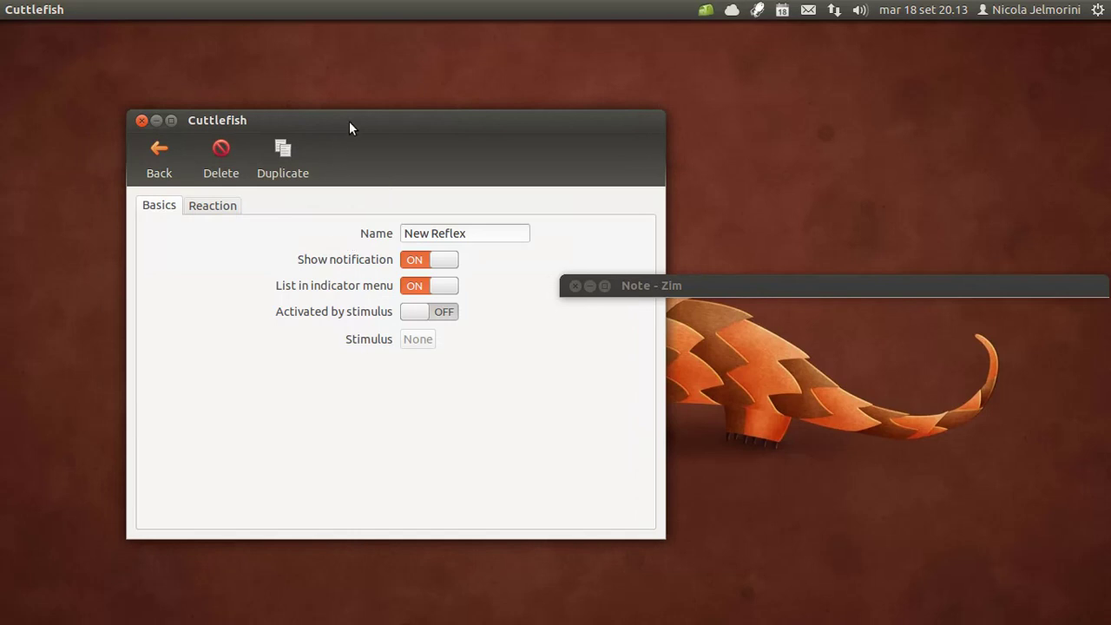
left_click_drag(351, 116, 289, 117)
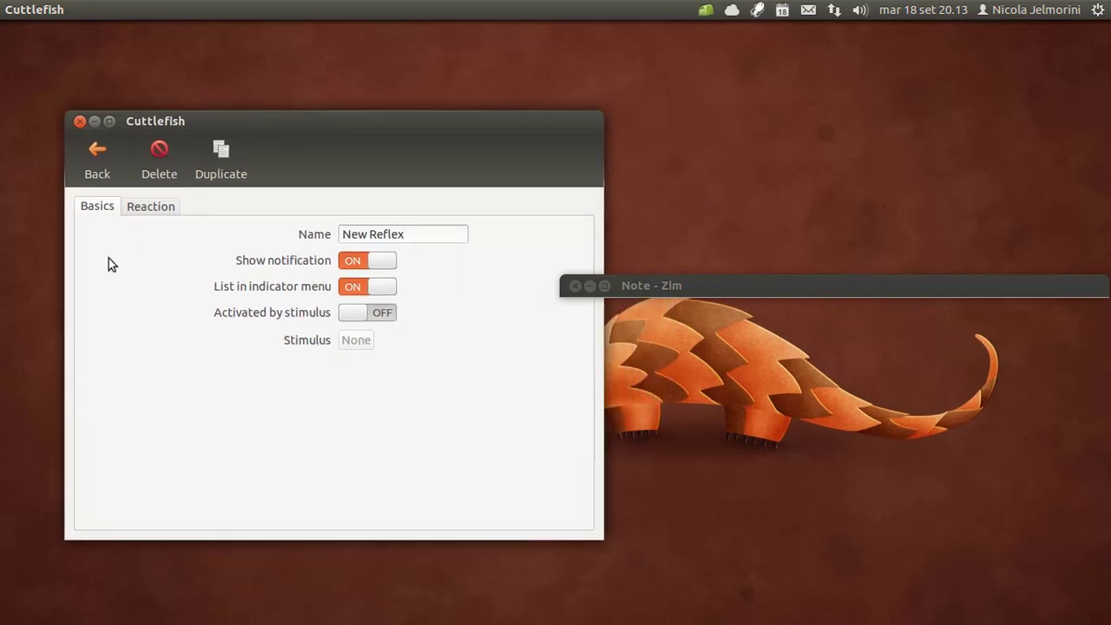
left_click(146, 207)
left_click(108, 213)
left_click(425, 234)
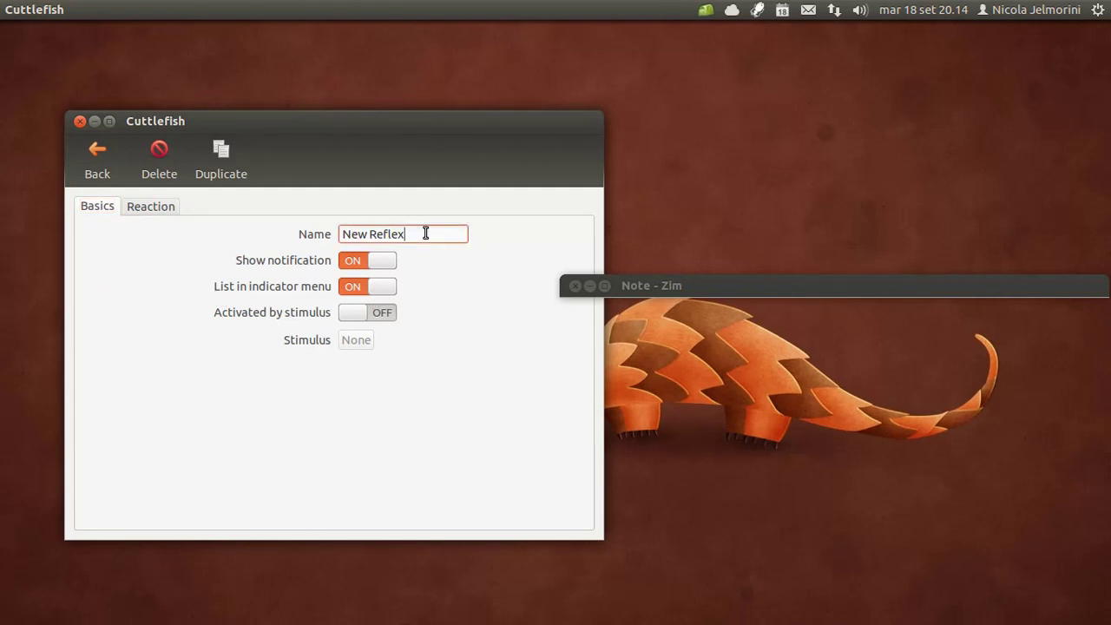
left_click_drag(406, 234, 340, 231)
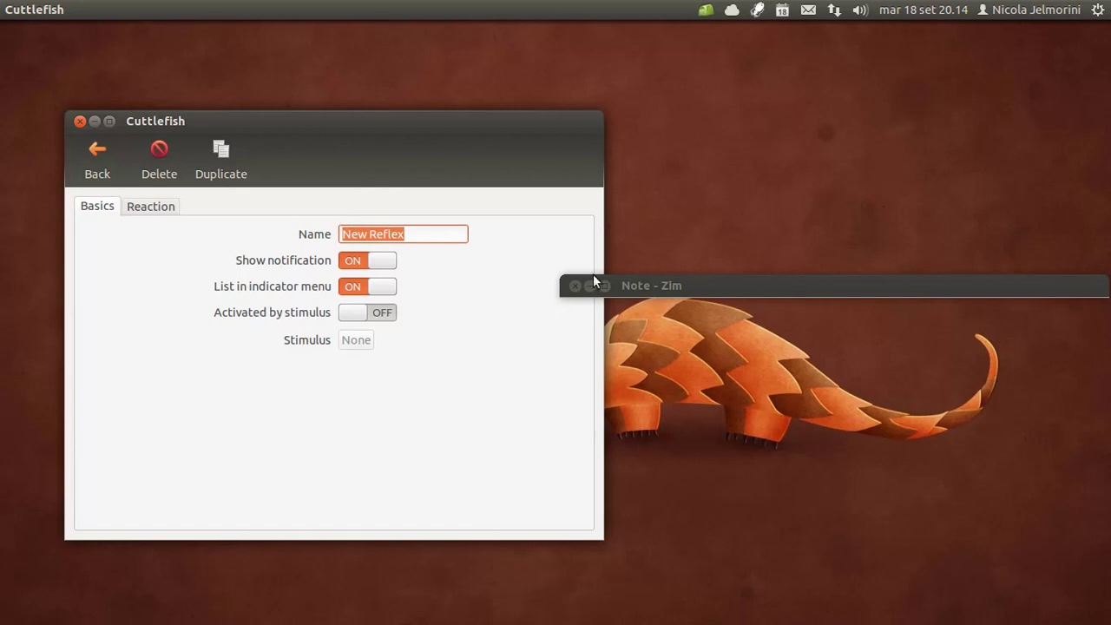
Unroll the Zim note window and examine the word "reazione" in the mechanism line
double_click(792, 290)
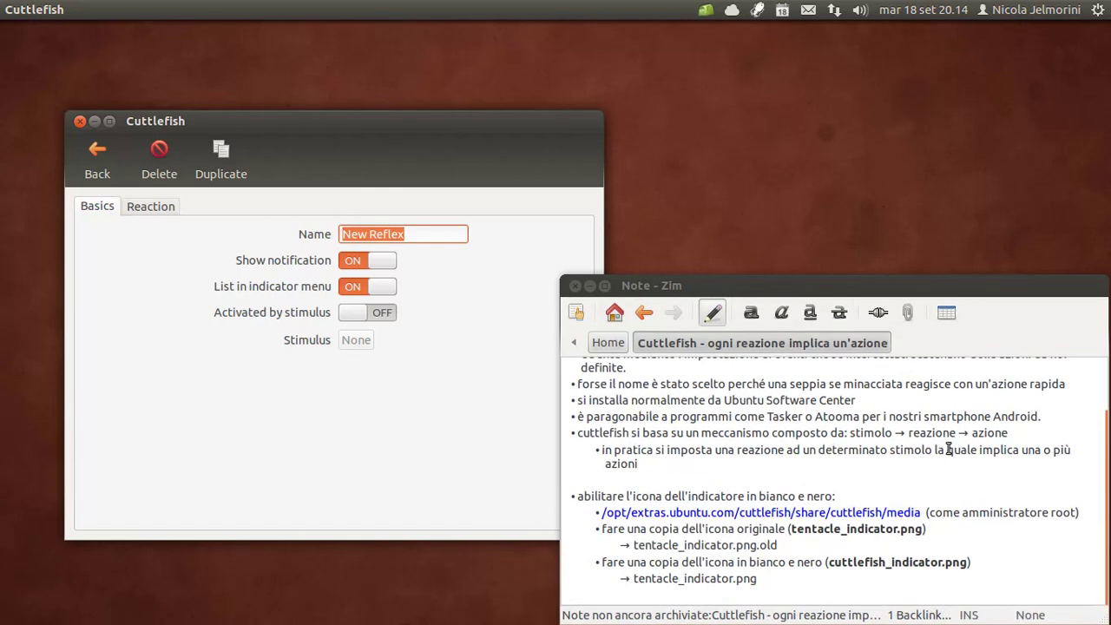
left_click(938, 436)
double_click(937, 435)
left_click(830, 421)
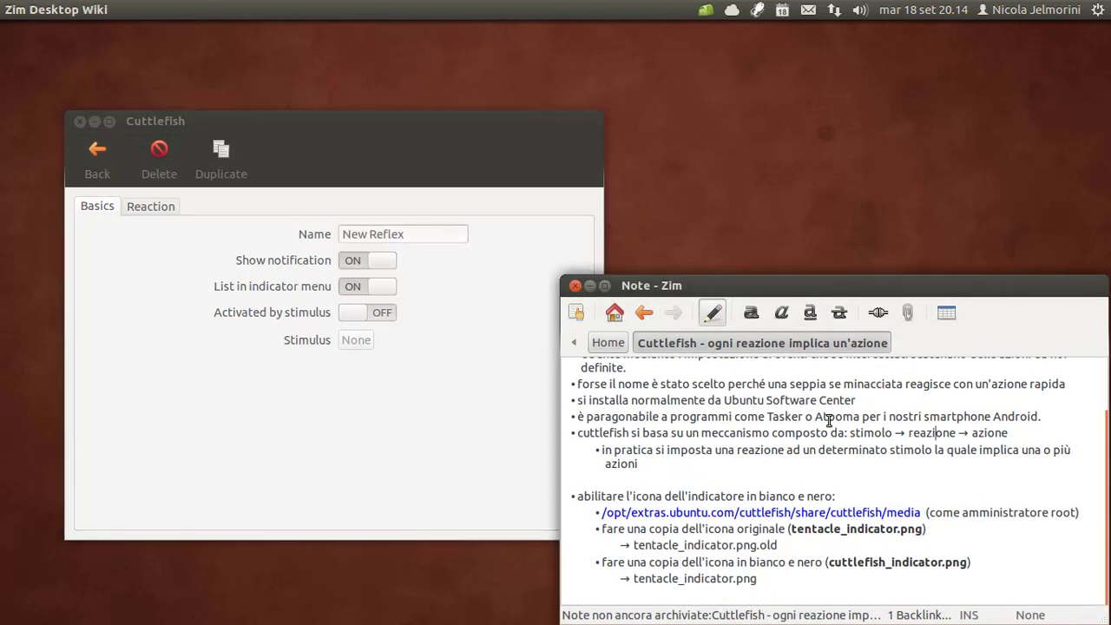
Highlight the word "reazione" in the Zim note's mechanism line and select the new reflex's default name
left_click(390, 233)
left_click_drag(417, 233, 289, 227)
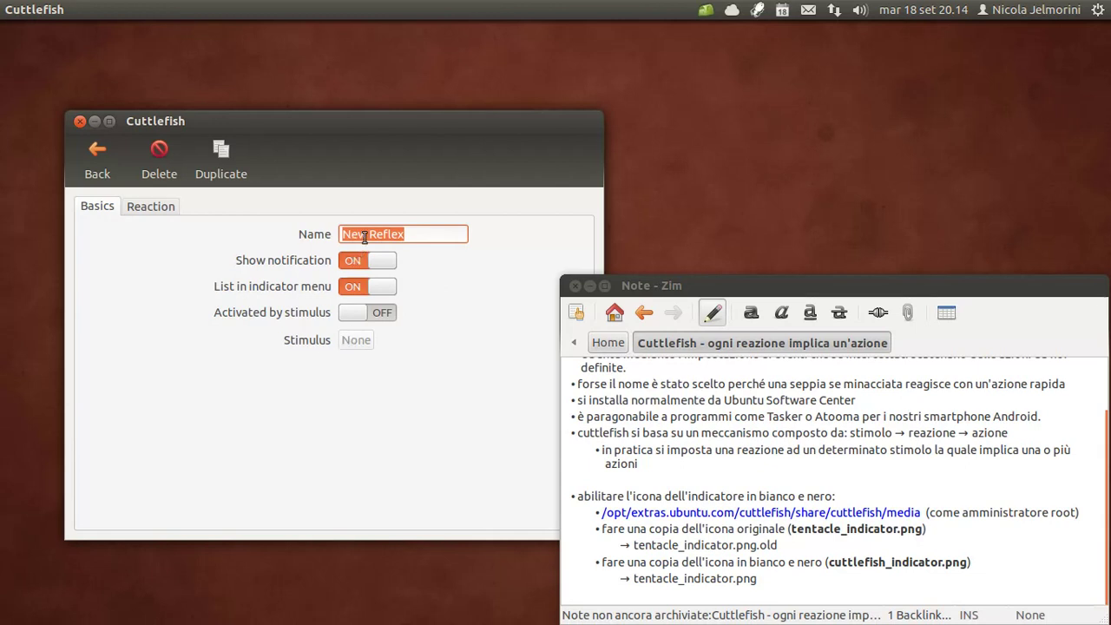
double_click(917, 431)
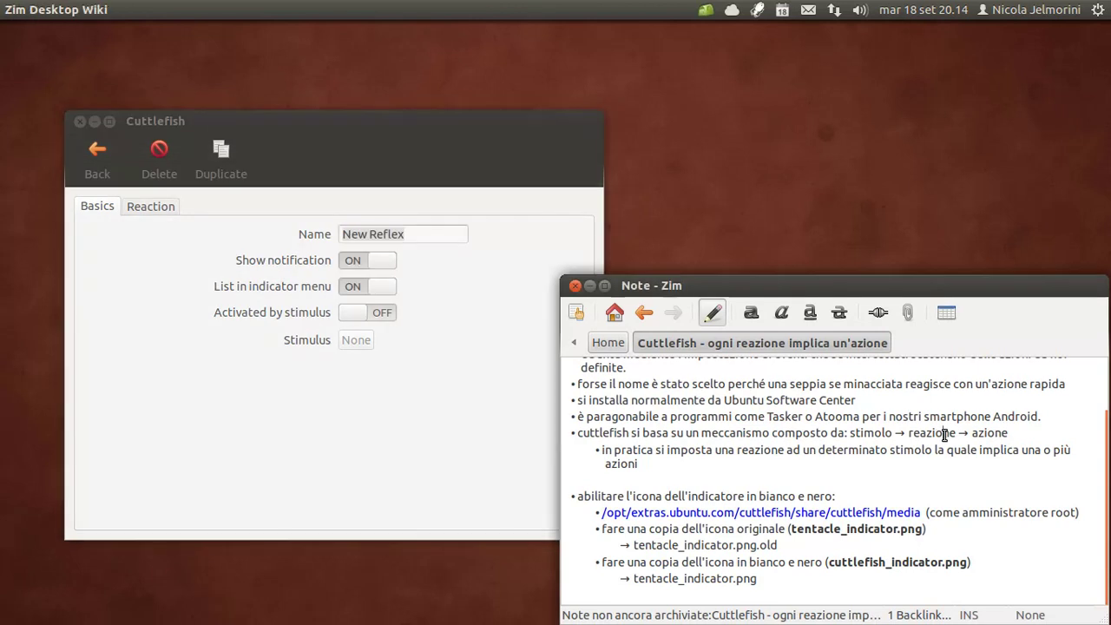
left_click(287, 399)
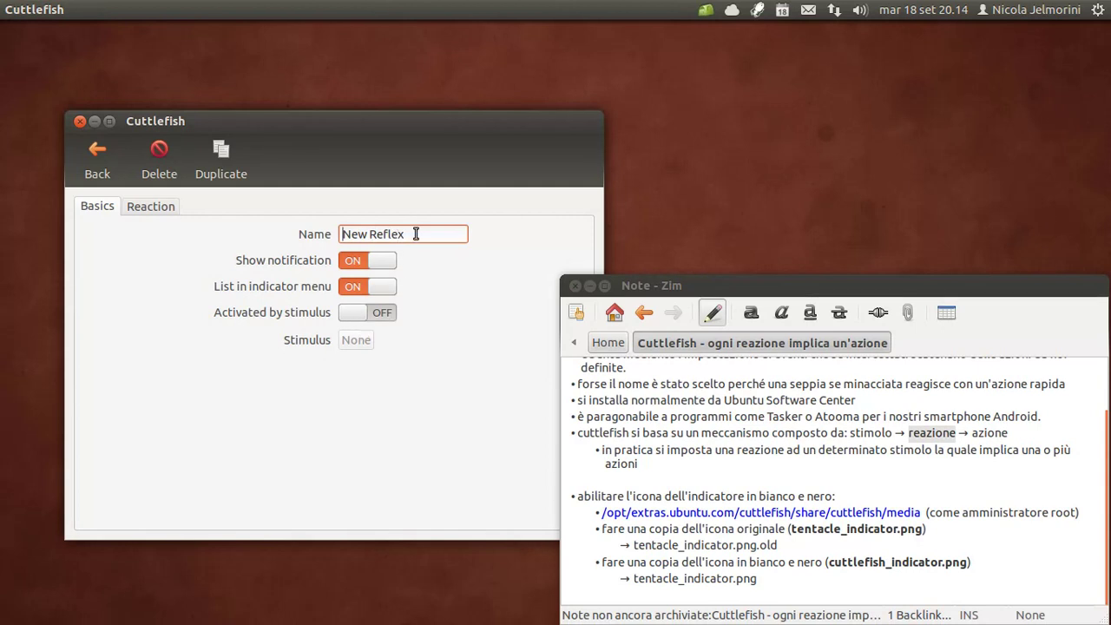
left_click_drag(416, 233, 319, 226)
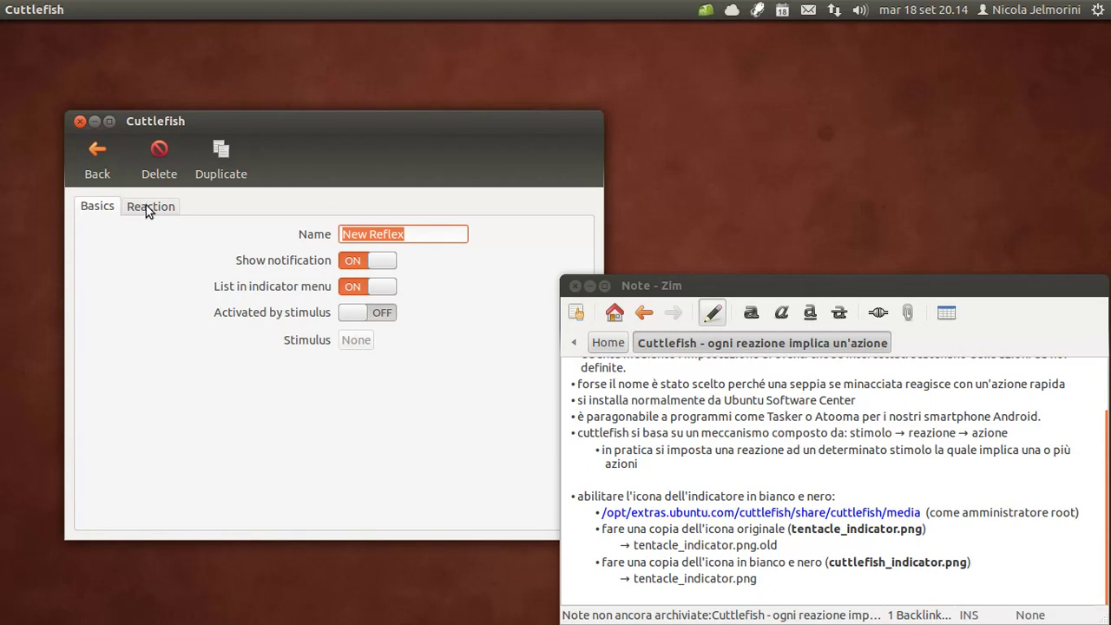
Turn off listing the reflex in the indicator menu, and check the Cuttlefish indicator's entries before and after
left_click(759, 9)
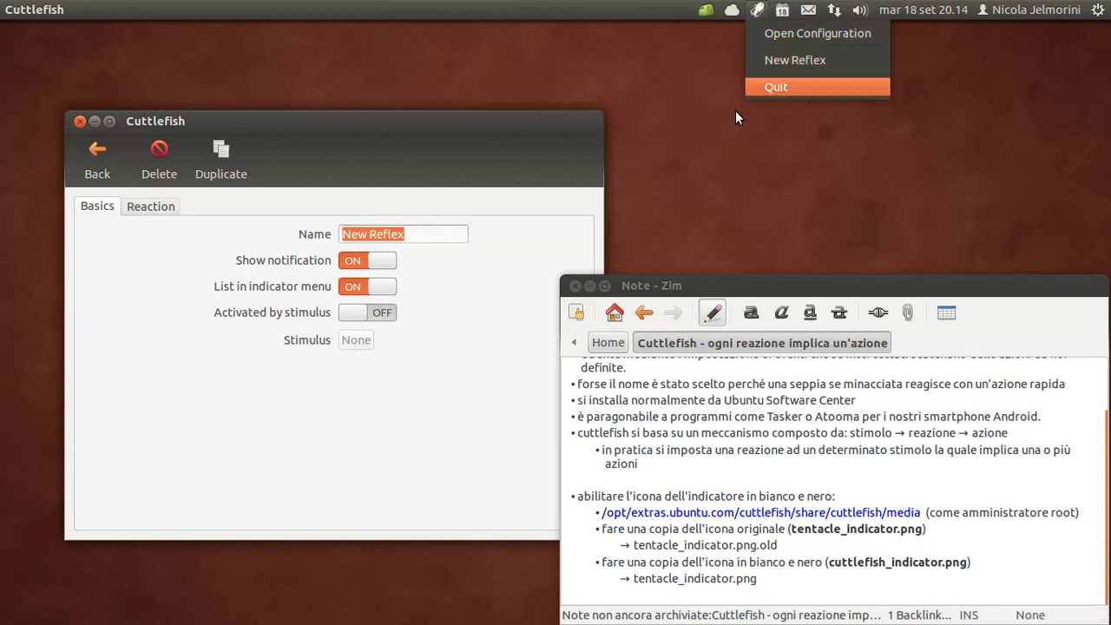
left_click(460, 391)
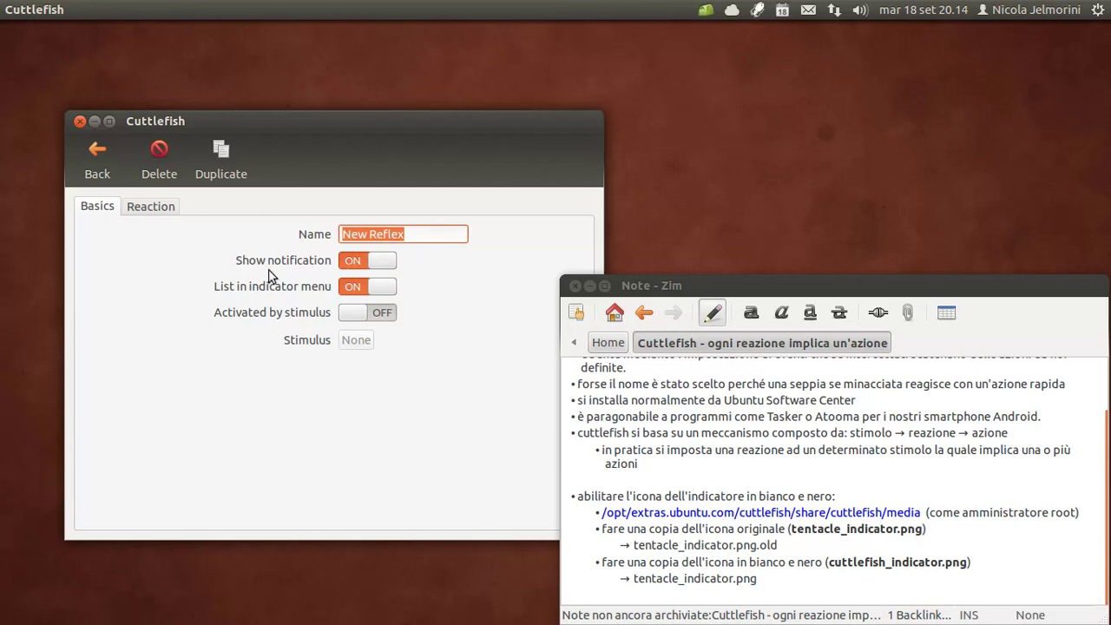
left_click(382, 287)
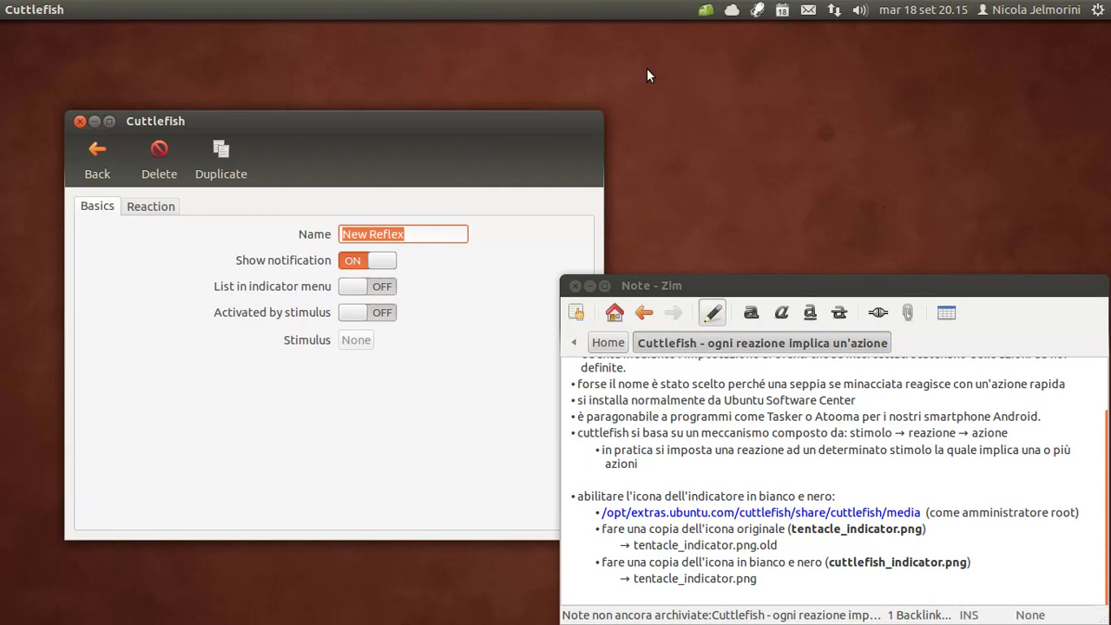
left_click(760, 9)
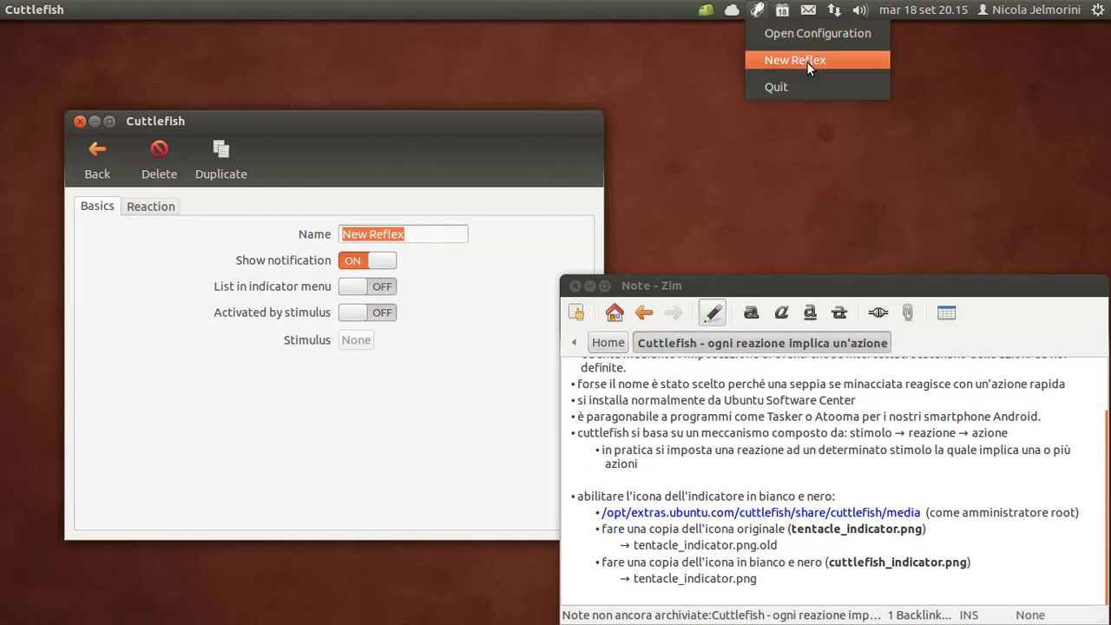
left_click(420, 286)
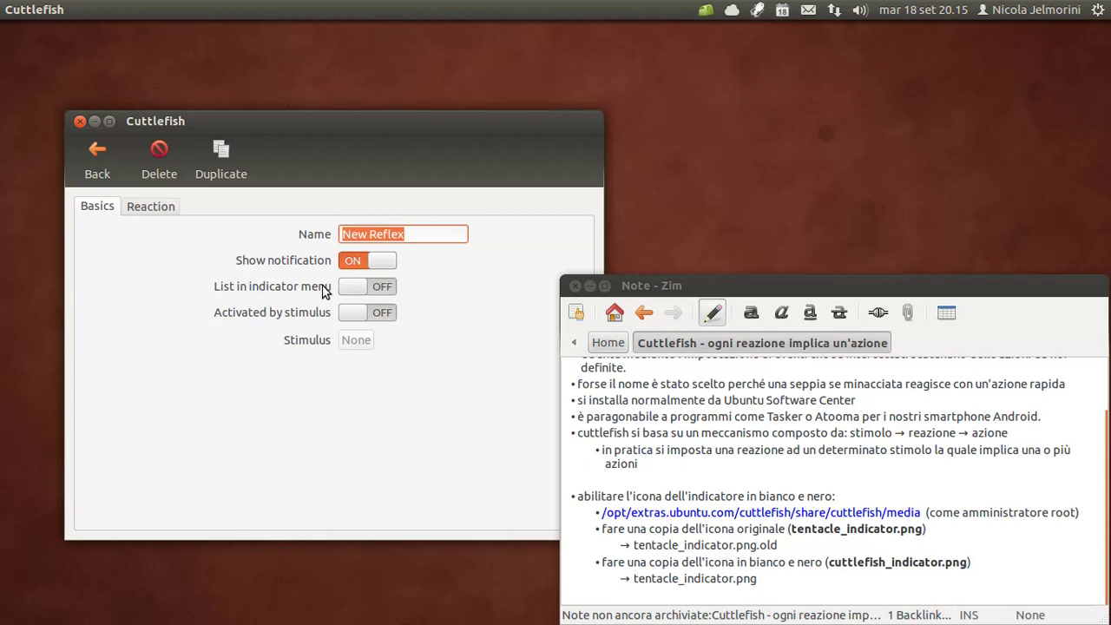
left_click(765, 16)
left_click(768, 14)
left_click(768, 14)
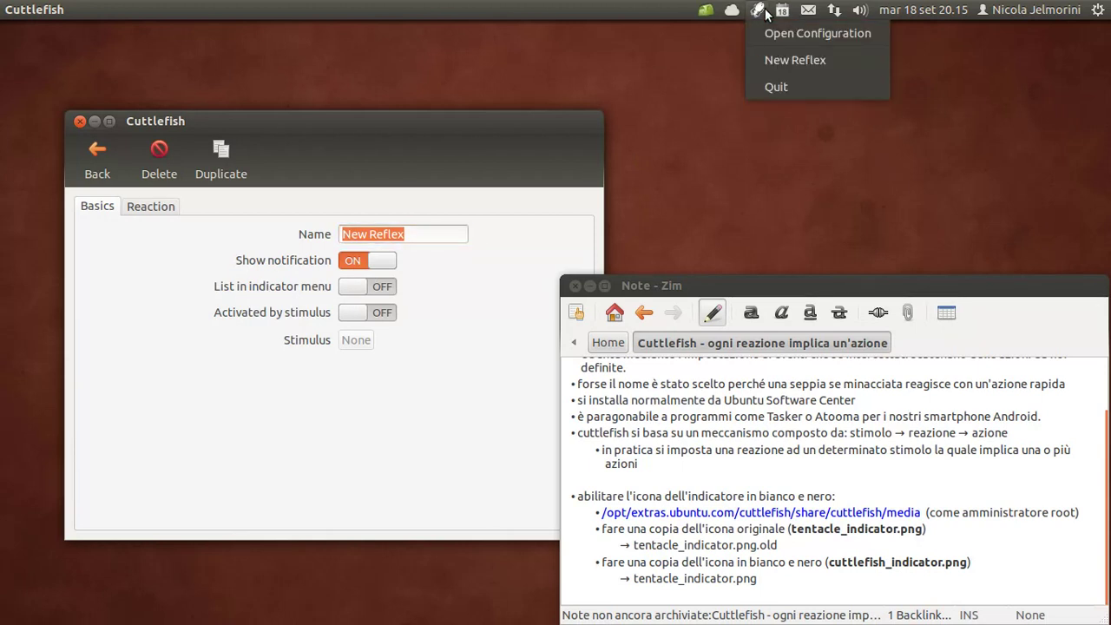
left_click(431, 406)
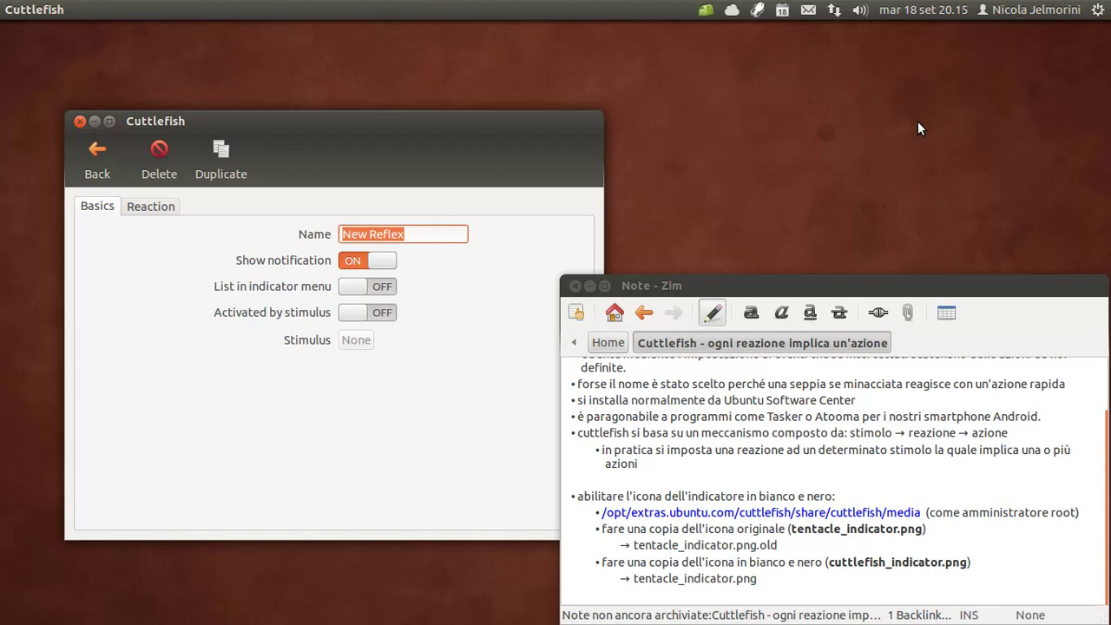
Turn off the reflex's notification, and try switching its activation by stimulus on and back off
left_click(385, 264)
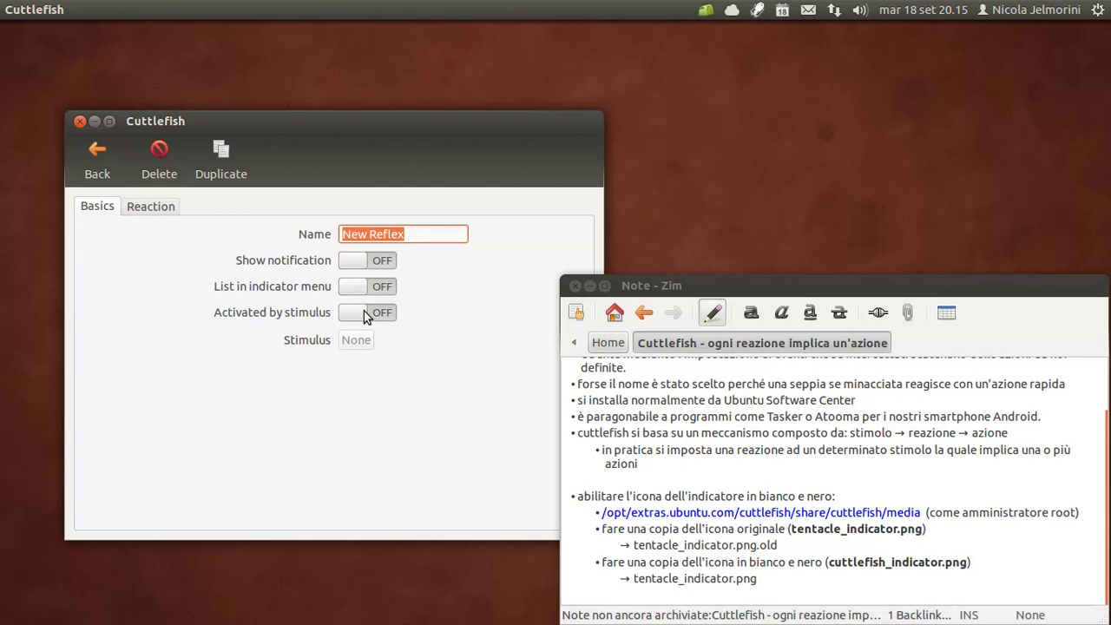
left_click(364, 311)
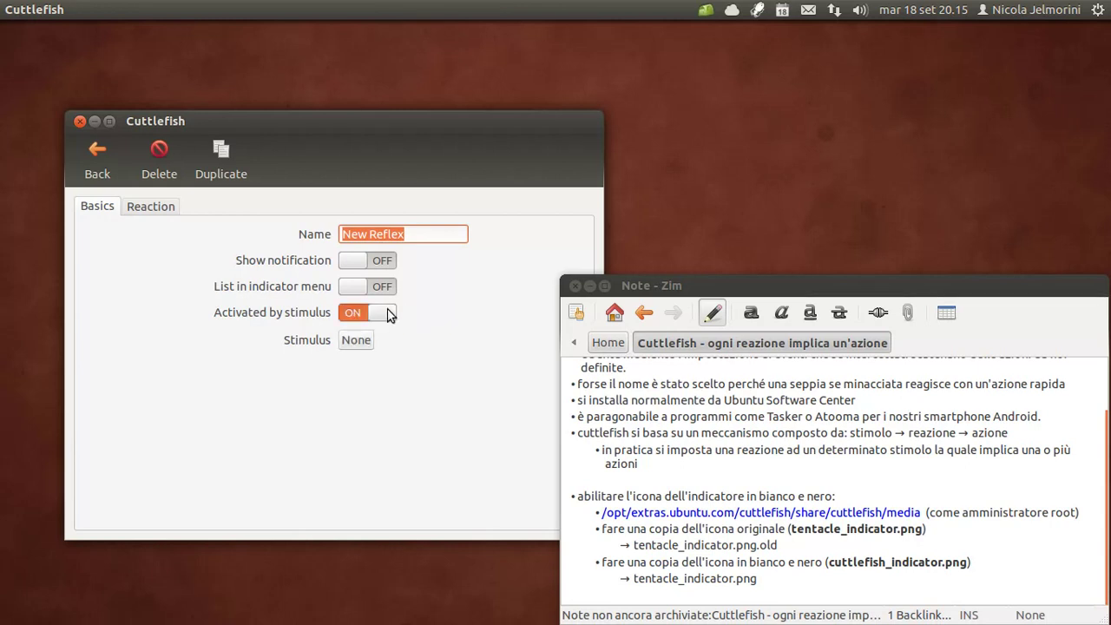
left_click_drag(388, 314, 345, 311)
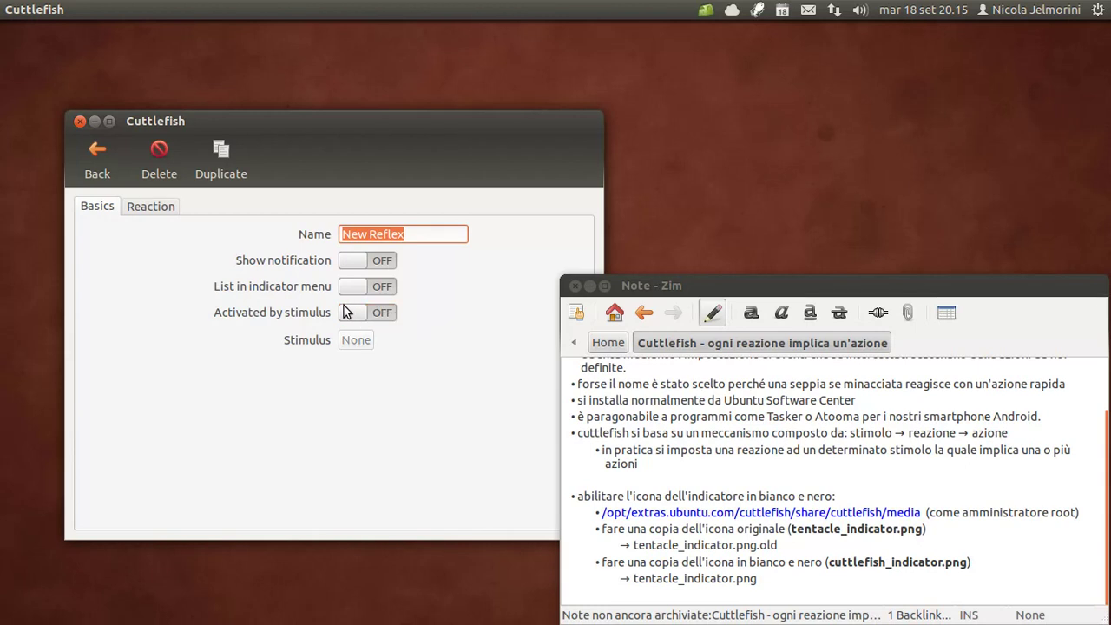
Check the indicator's entries once more and rename the reflex "Demo_apri_gestore archivi"
left_click(757, 9)
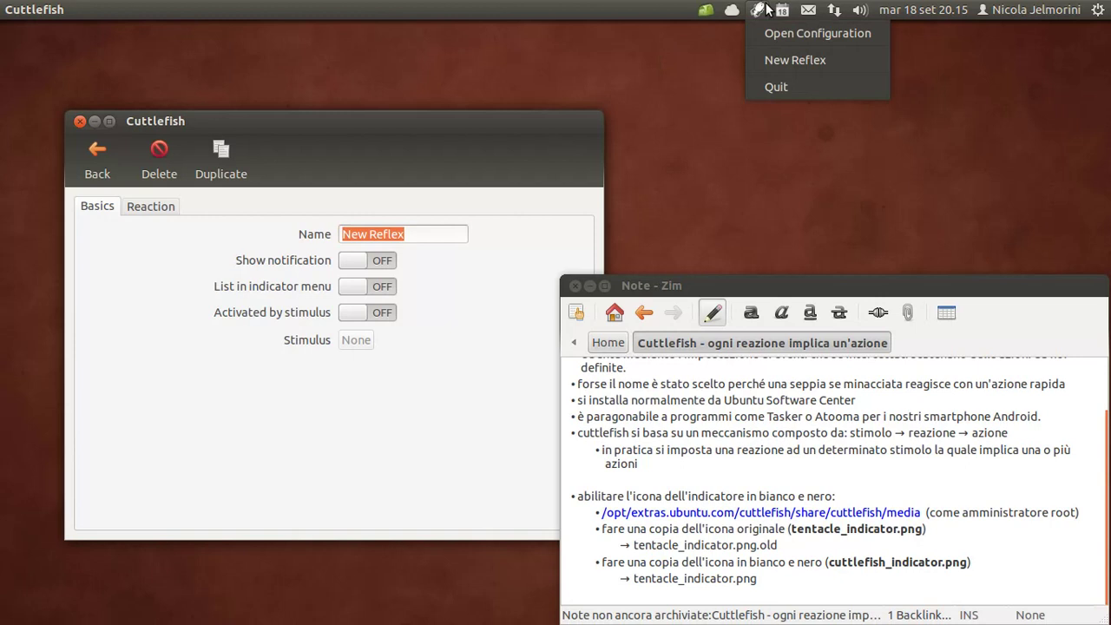
left_click(445, 288)
left_click_drag(431, 232, 298, 224)
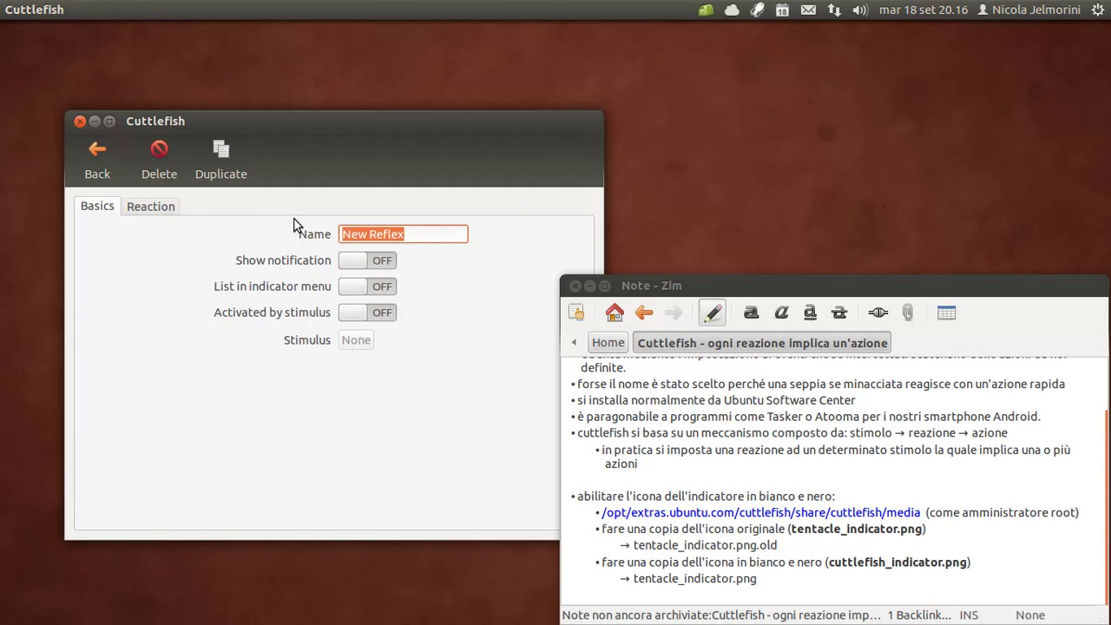
type("Demo")
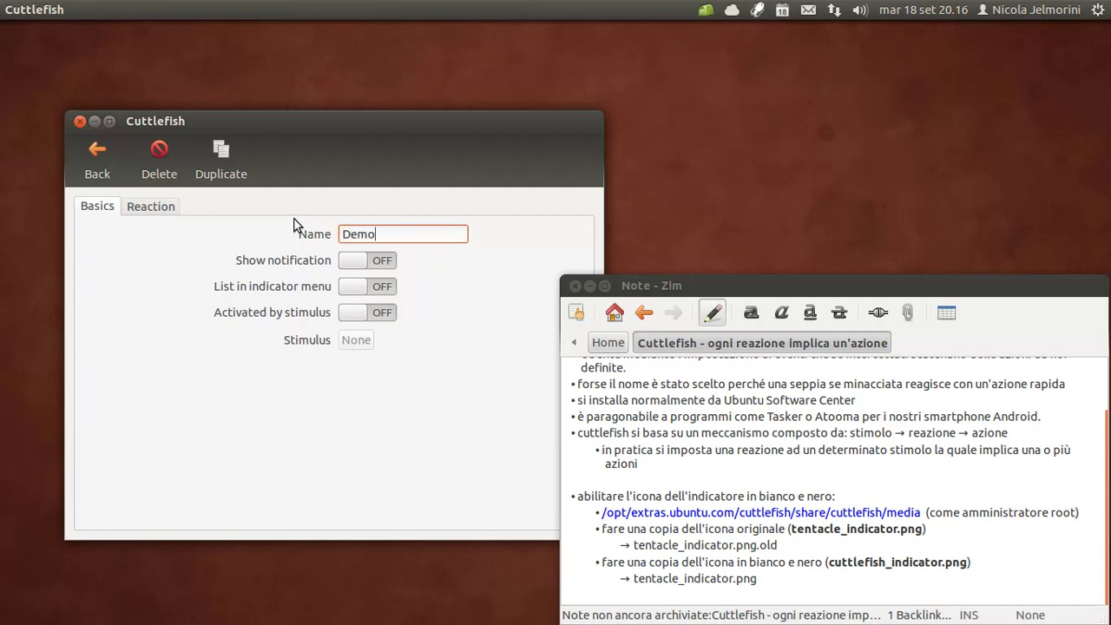
type("_apri_g")
type("estore archivi")
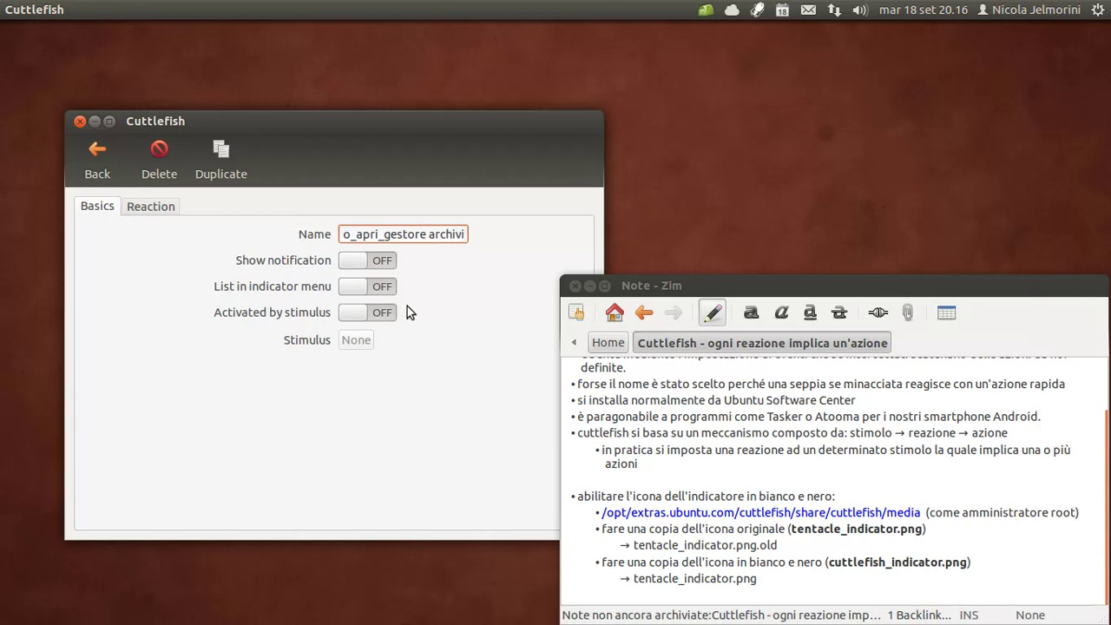
key("Tab")
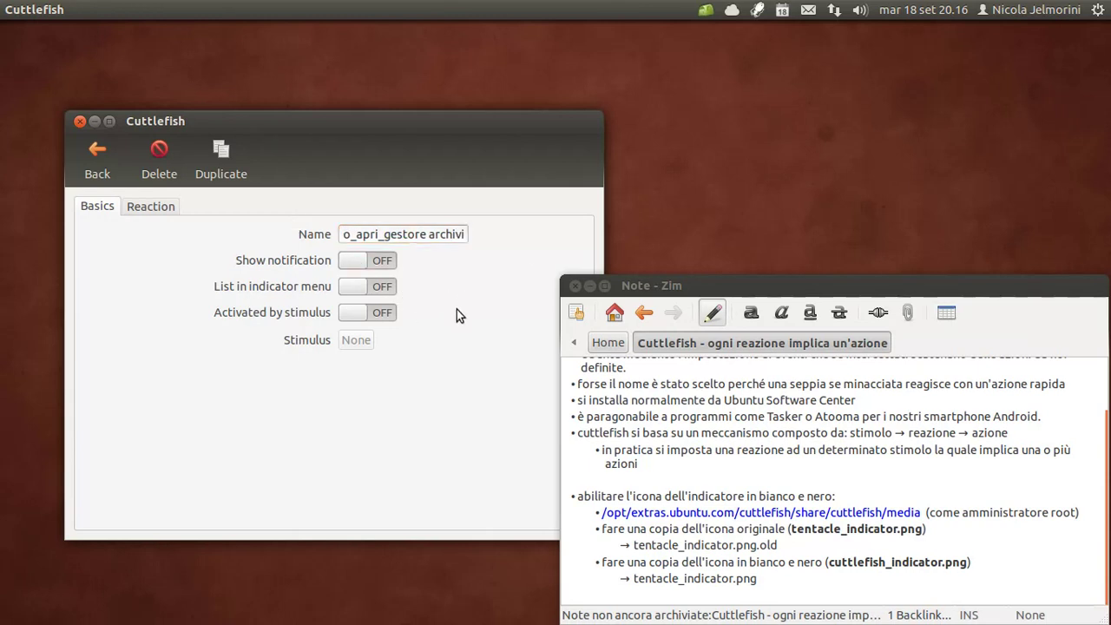
Turn on activation by stimulus for the reflex and open the event type selection for its stimulus
left_click(757, 11)
left_click(757, 10)
left_click_drag(370, 304, 392, 307)
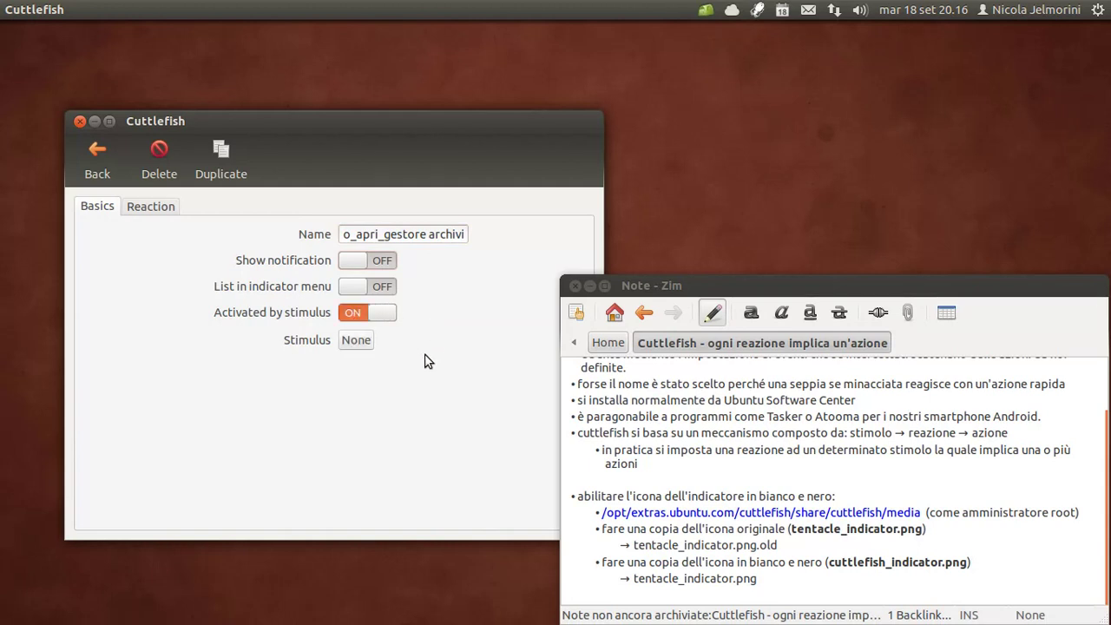
left_click(363, 345)
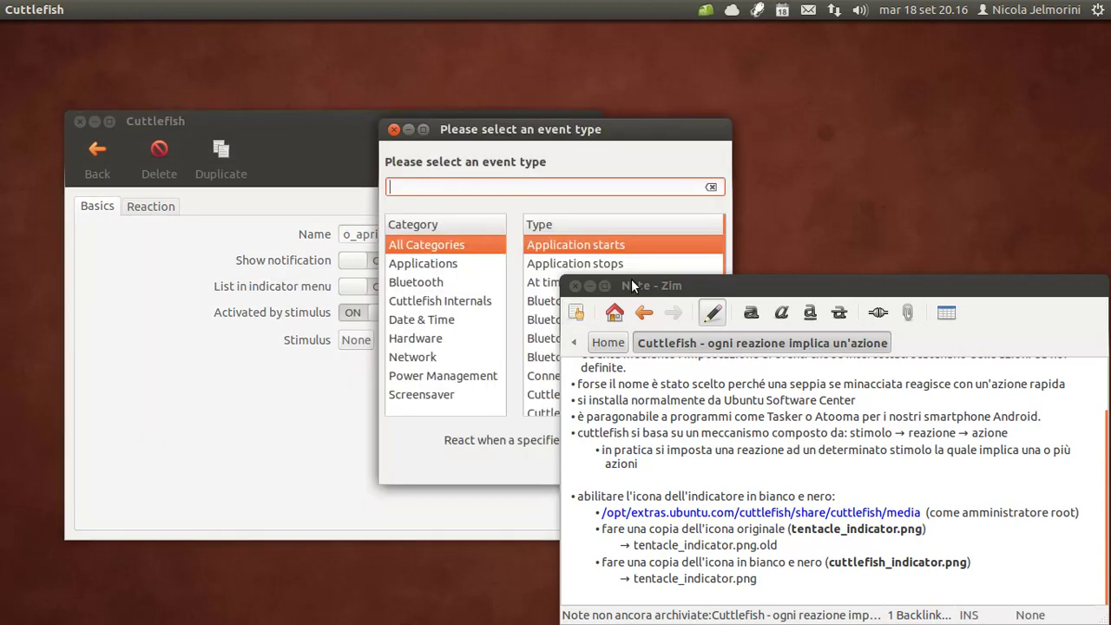
Roll the Zim note window up to its title bar and move the event type dialog clear of it
scroll(632, 278, "up", 1)
left_click_drag(628, 129, 373, 187)
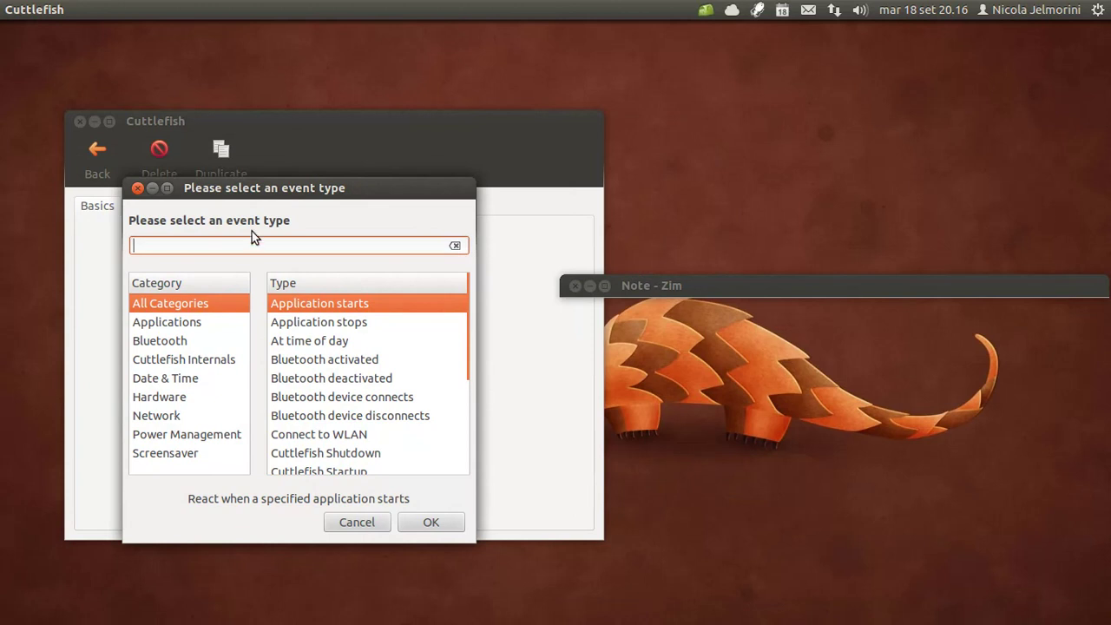
left_click_drag(248, 186, 271, 61)
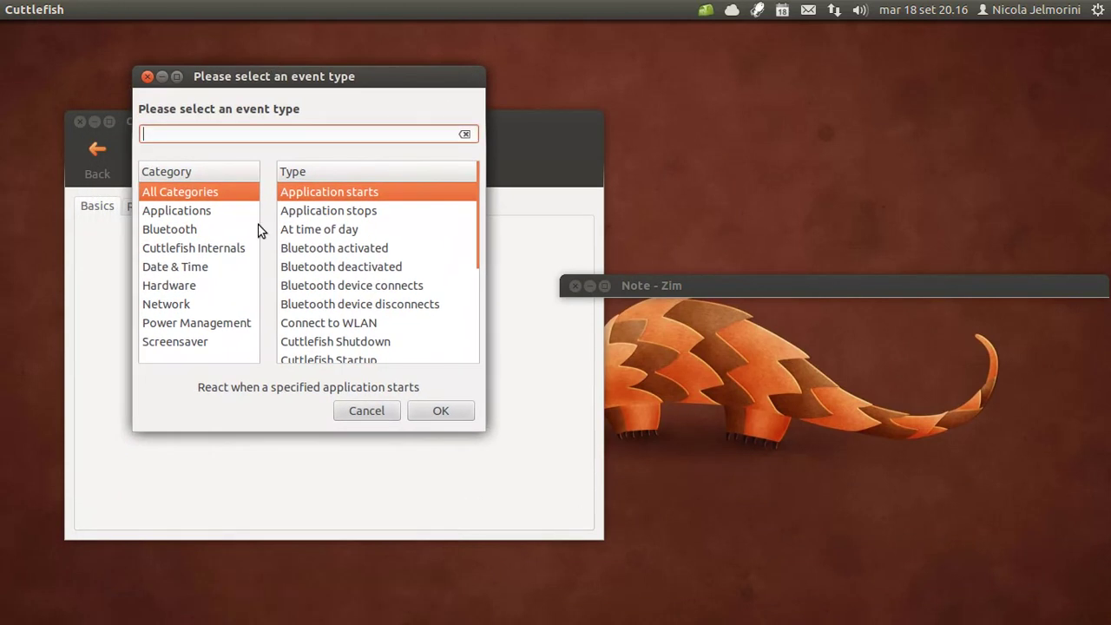
Examine the event types in each stimulus category, from Applications and Bluetooth through Power Management and Screensaver
left_click(196, 345)
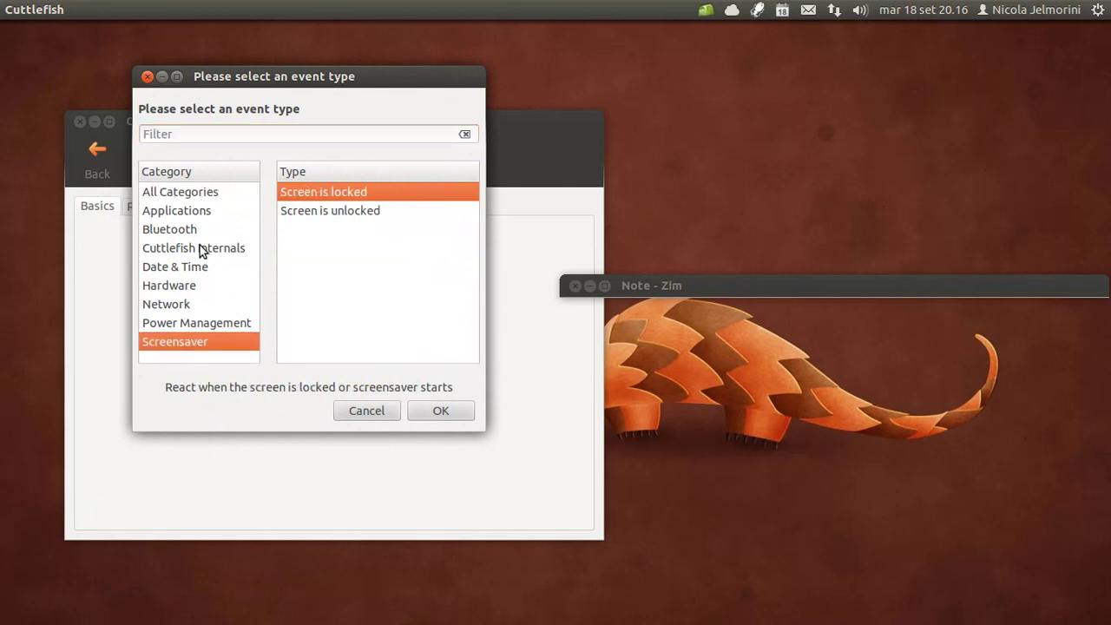
left_click(195, 192)
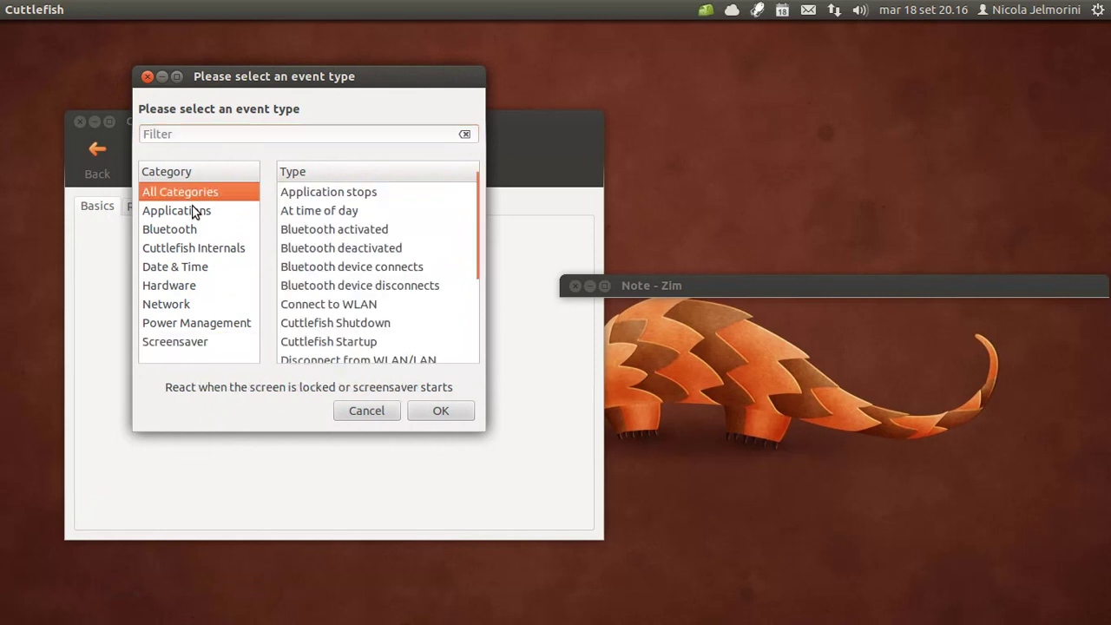
left_click(189, 212)
left_click(183, 231)
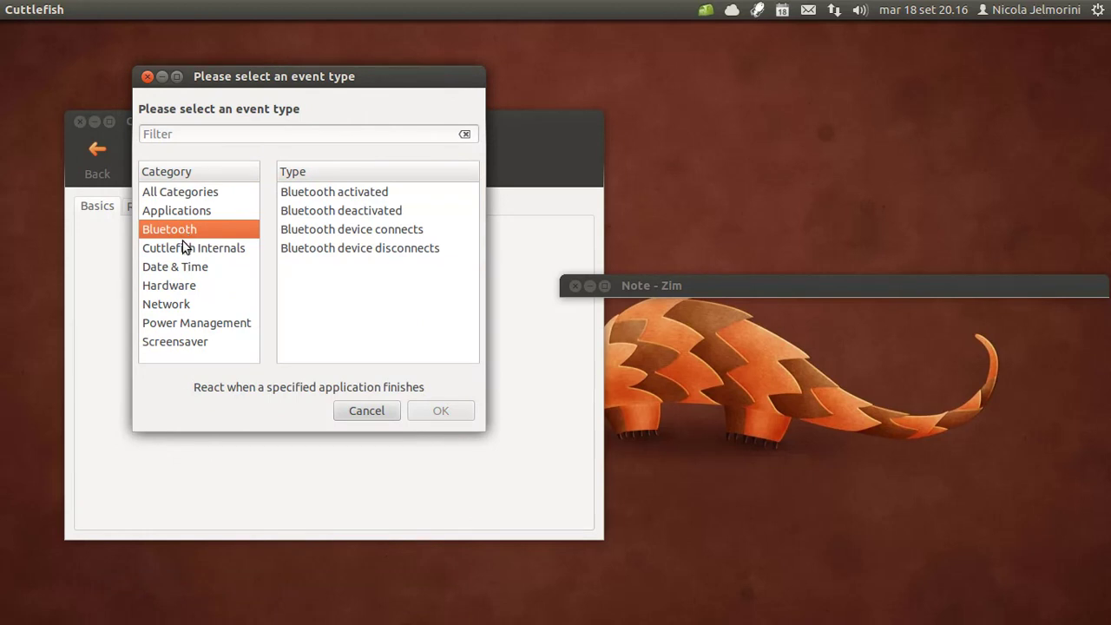
left_click(183, 251)
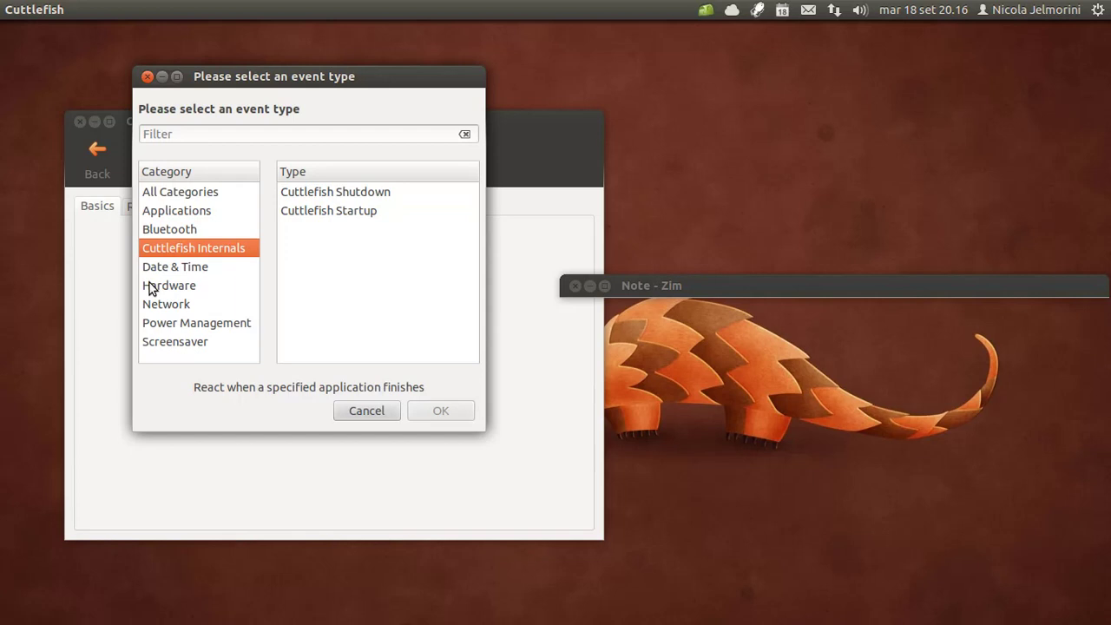
left_click(162, 268)
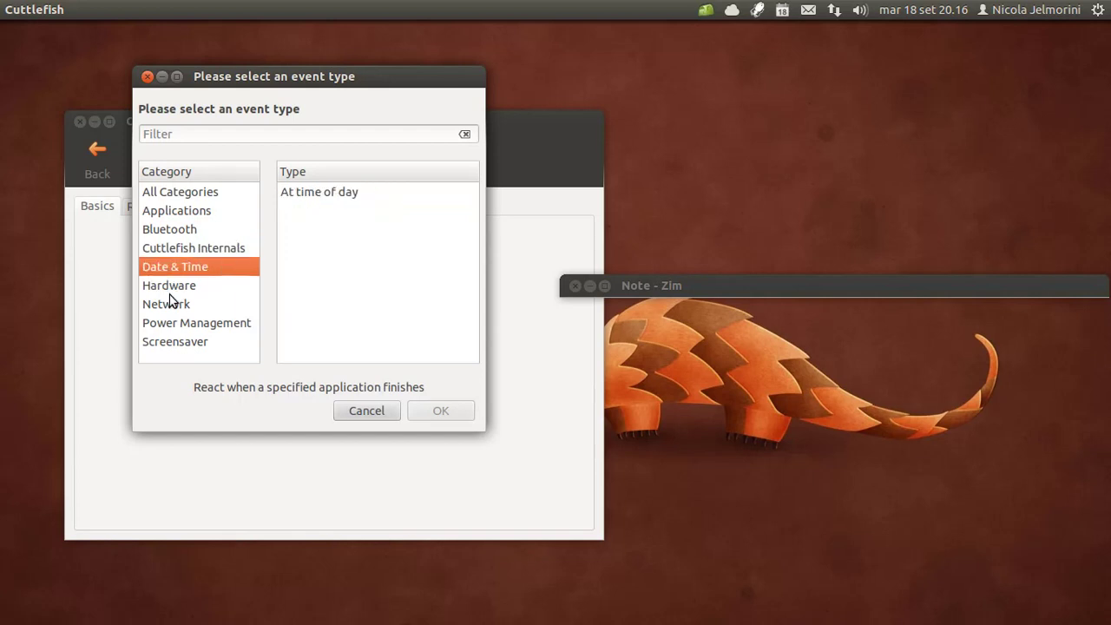
left_click(170, 289)
left_click(173, 306)
left_click(178, 323)
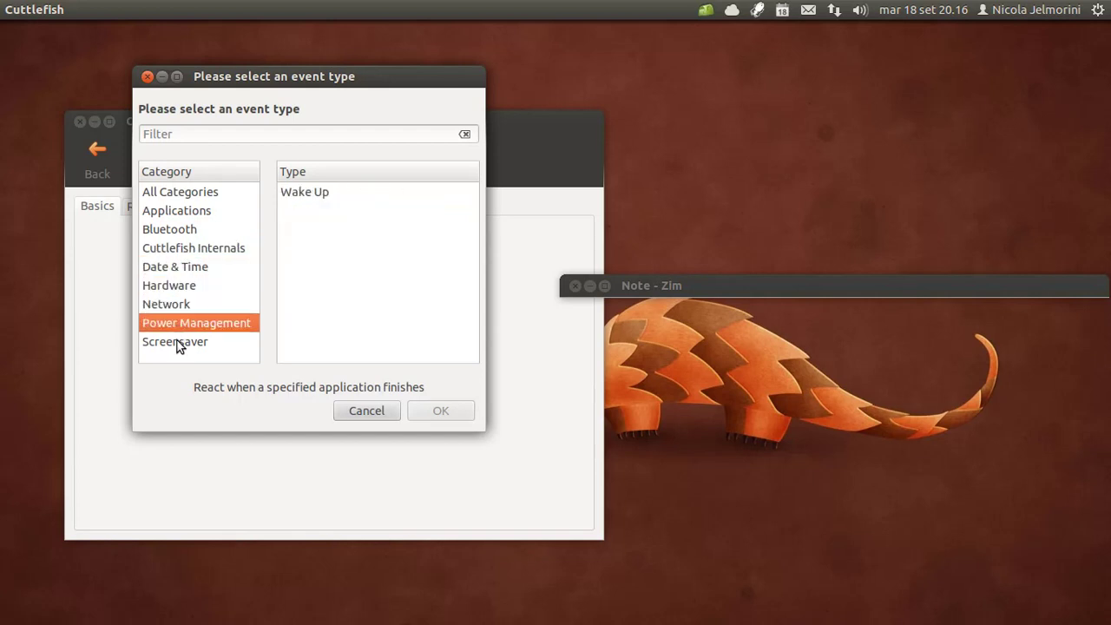
left_click(181, 342)
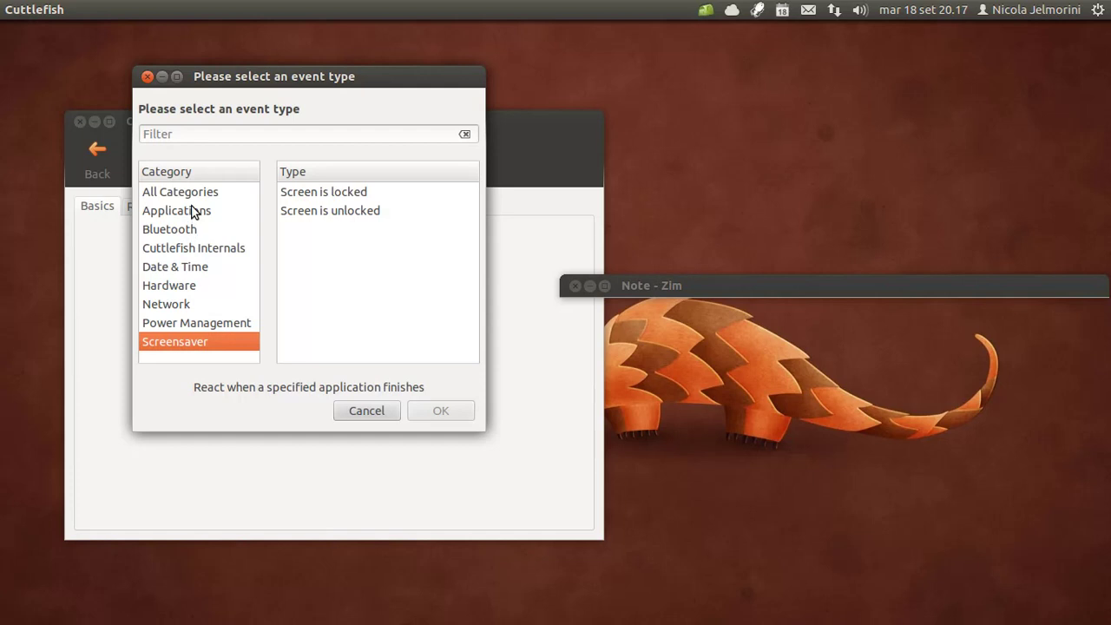
Compare the two event types in the Applications category and set "Application starts" as the reflex's stimulus
left_click(189, 216)
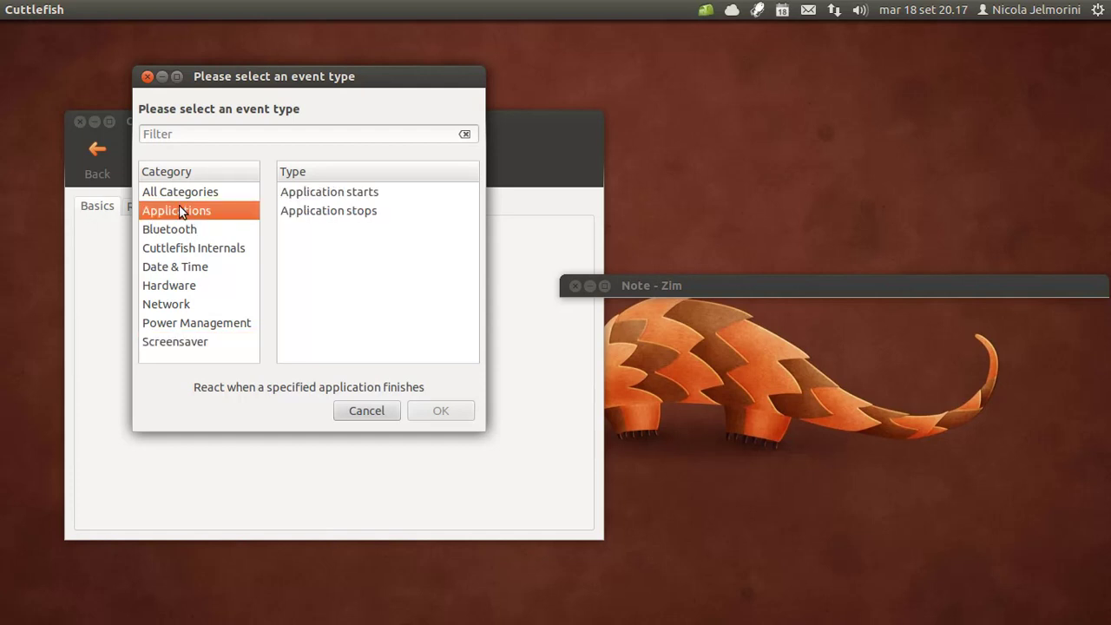
left_click(326, 193)
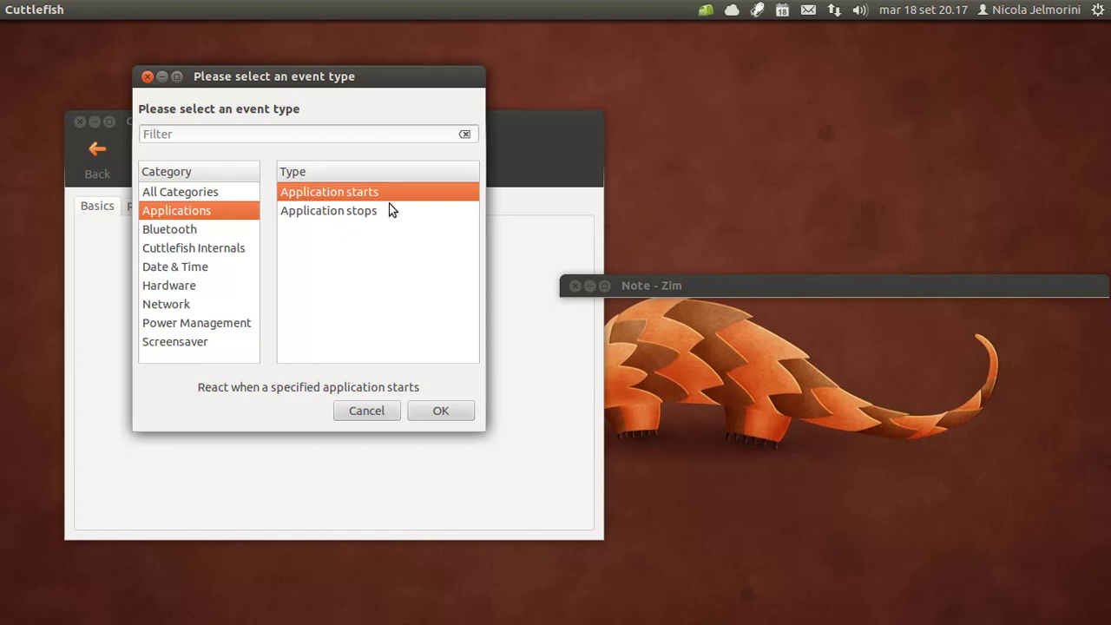
left_click(337, 213)
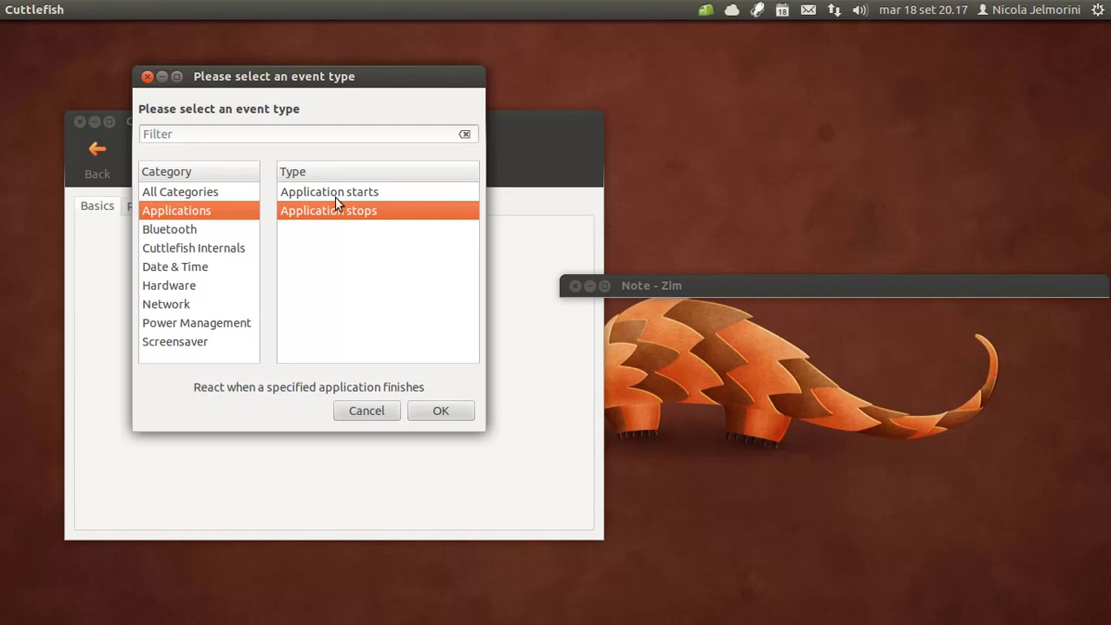
left_click(335, 190)
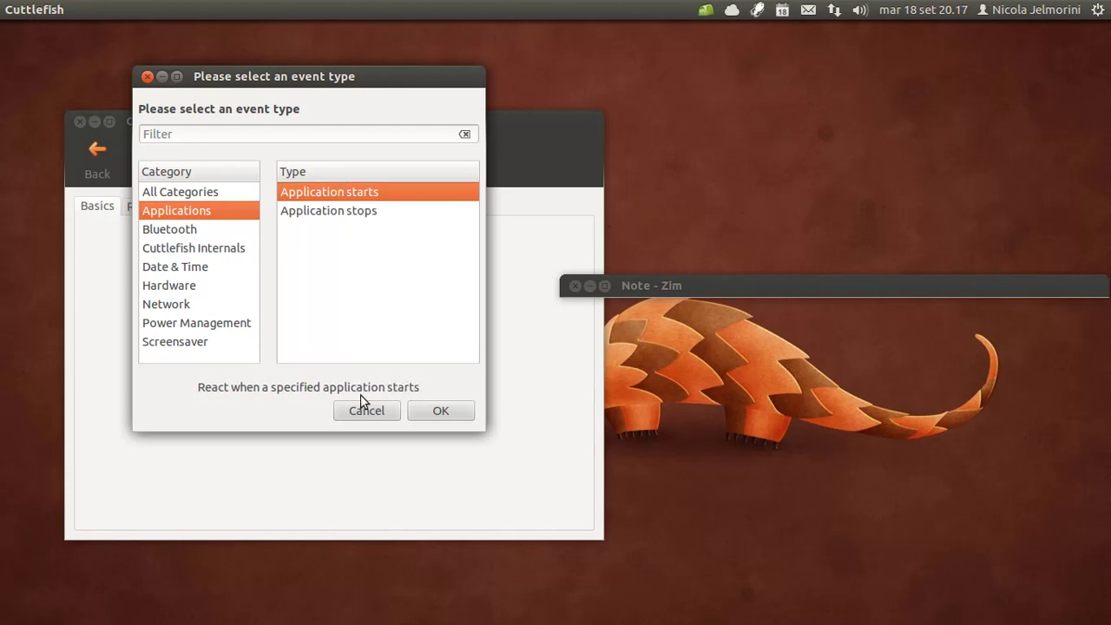
left_click(418, 411)
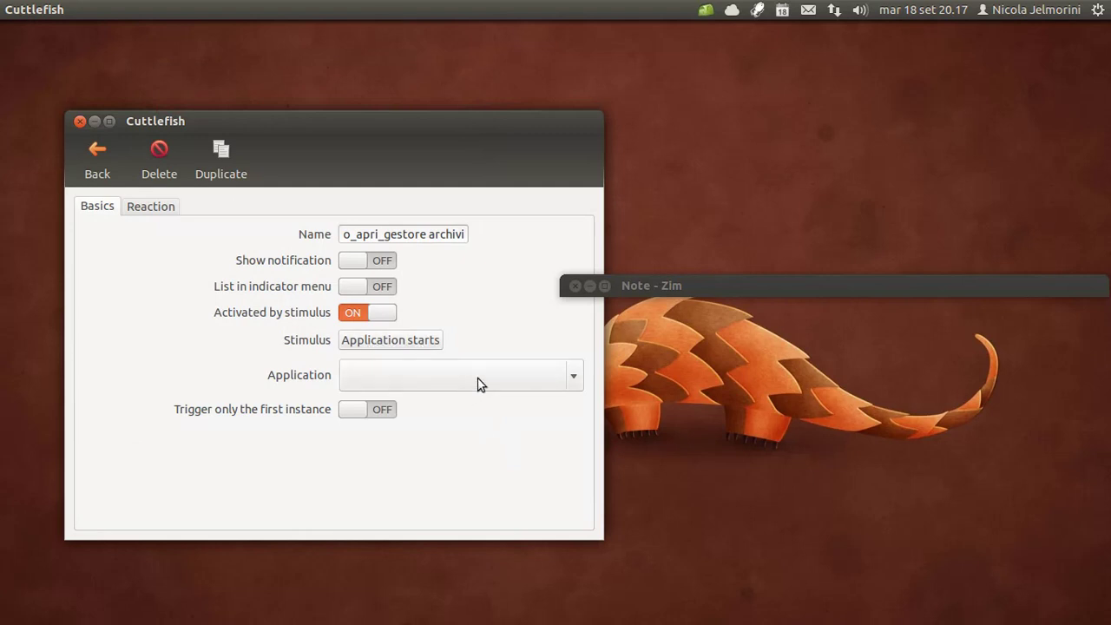
Set Archive Manager as the application whose start triggers the reflex, and check the reflex's full name
left_click(577, 380)
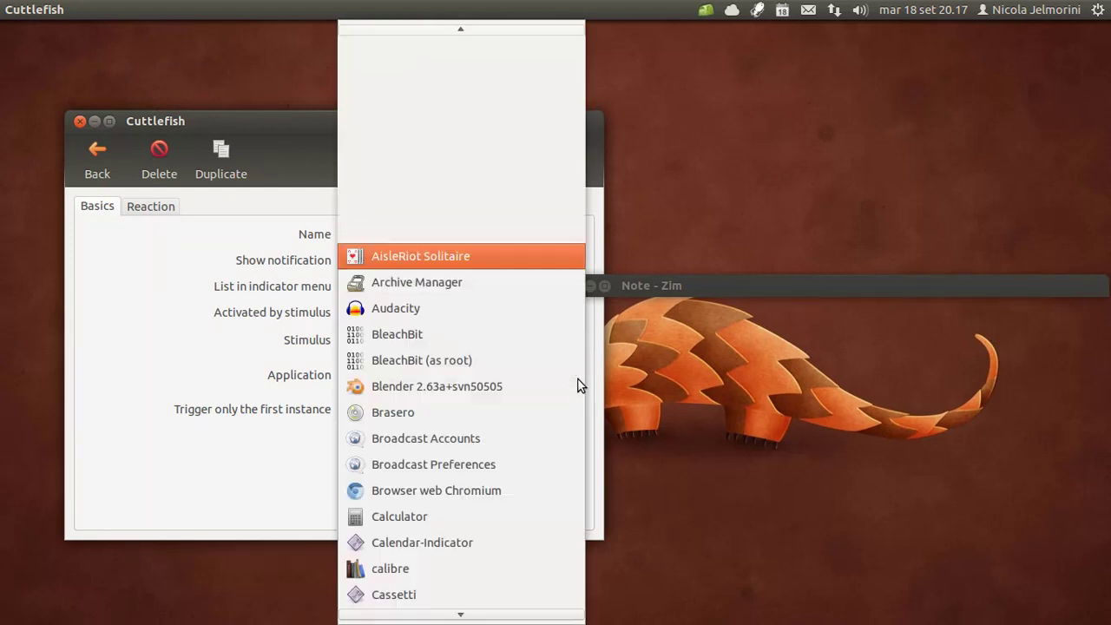
left_click(396, 283)
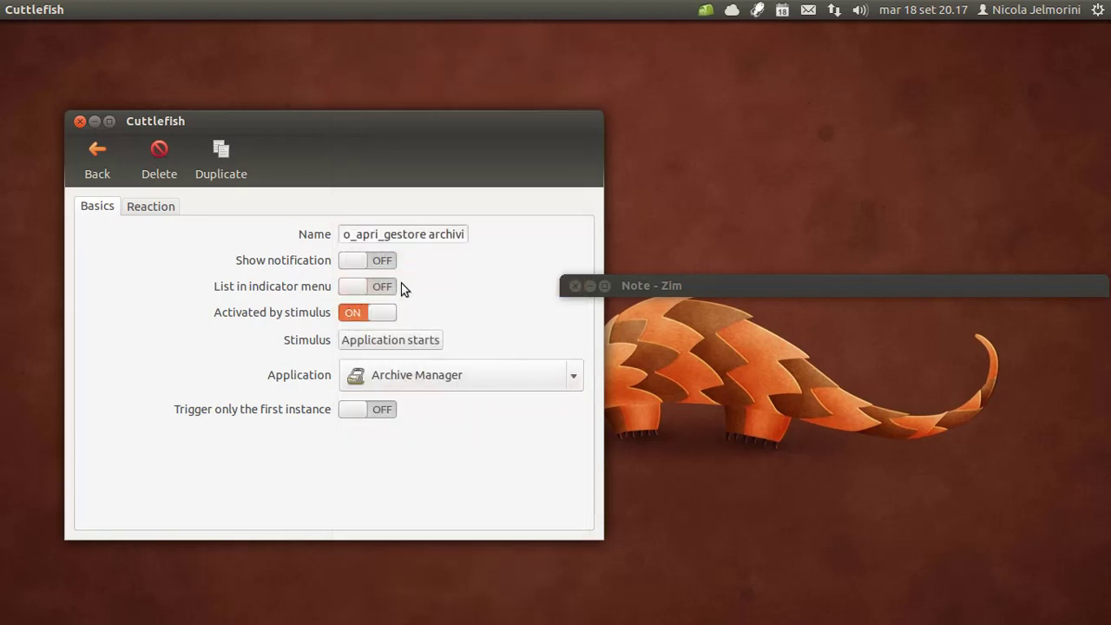
left_click_drag(385, 235, 309, 222)
left_click(377, 235)
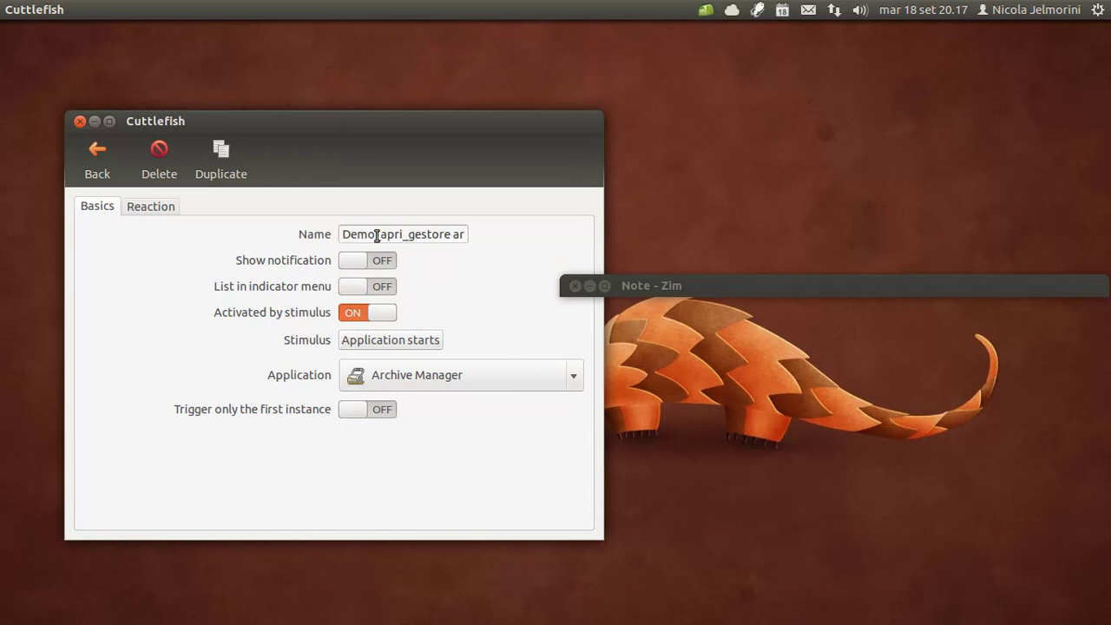
left_click_drag(377, 235, 459, 234)
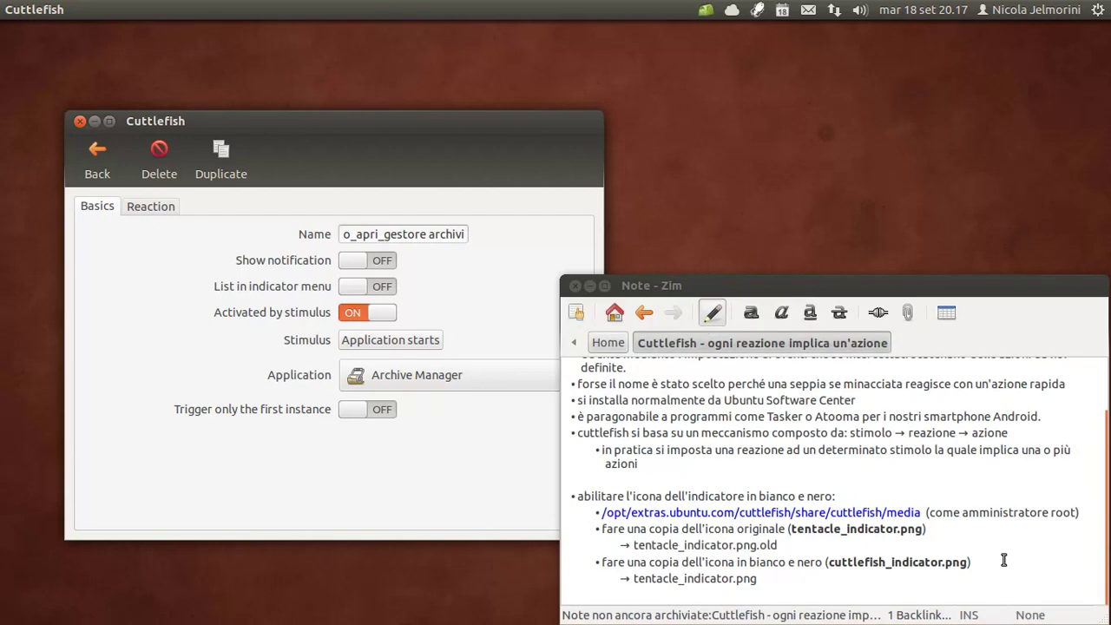
Highlight the words "stimolo" and "azione" in turn in the Zim note's line describing the Cuttlefish mechanism
double_click(921, 432)
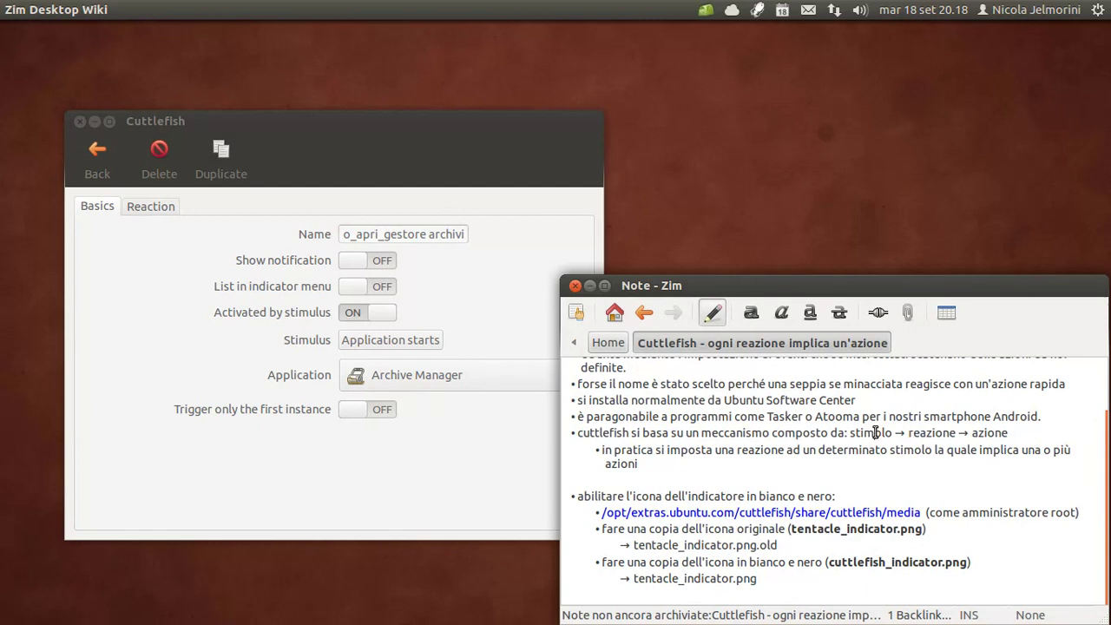
double_click(873, 432)
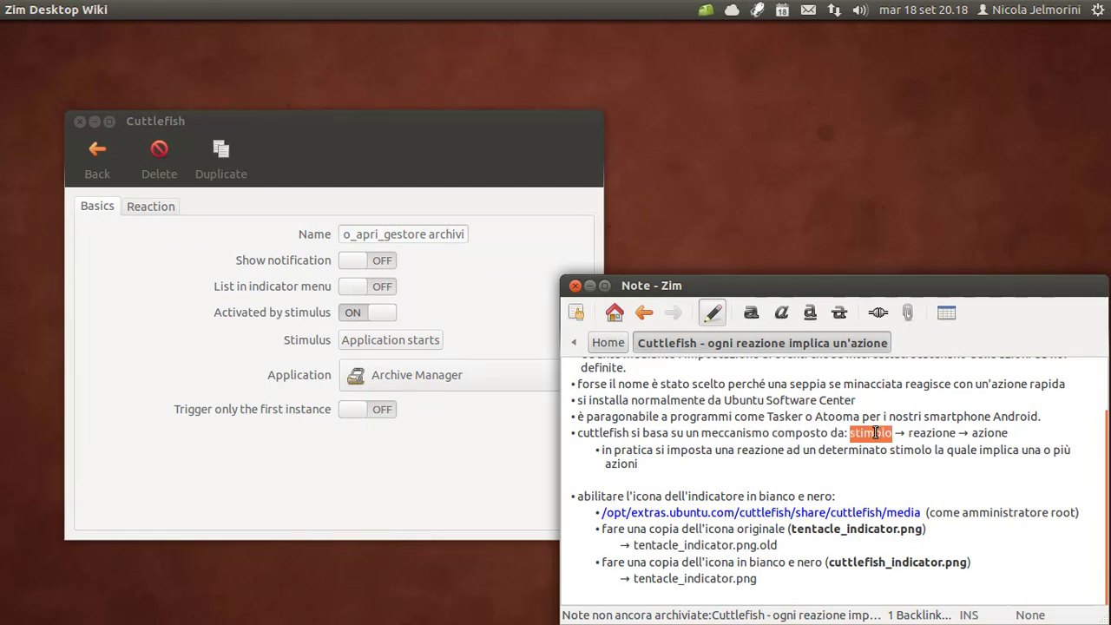
double_click(990, 433)
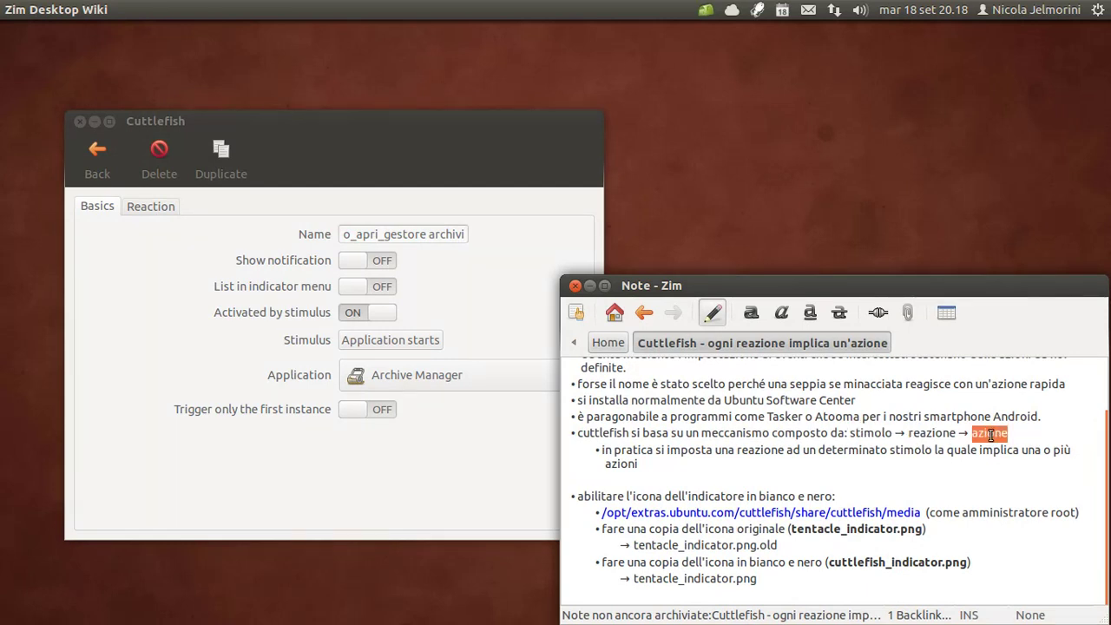
Roll up the Zim note and add a "Start application" action from the Applications category to the reflex's reaction
left_click(146, 209)
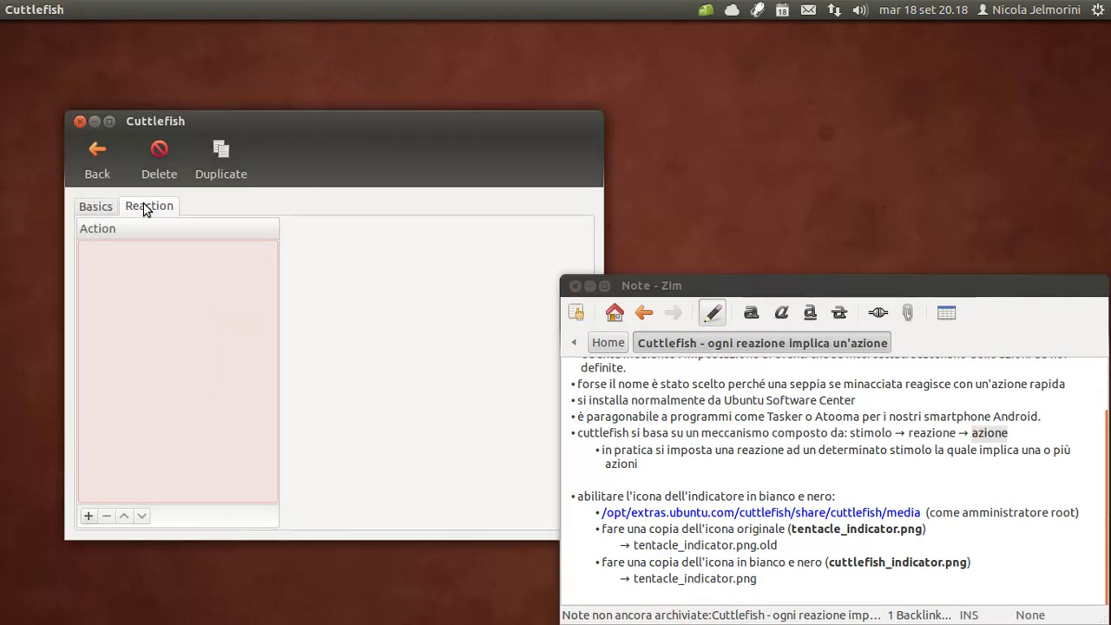
double_click(625, 293)
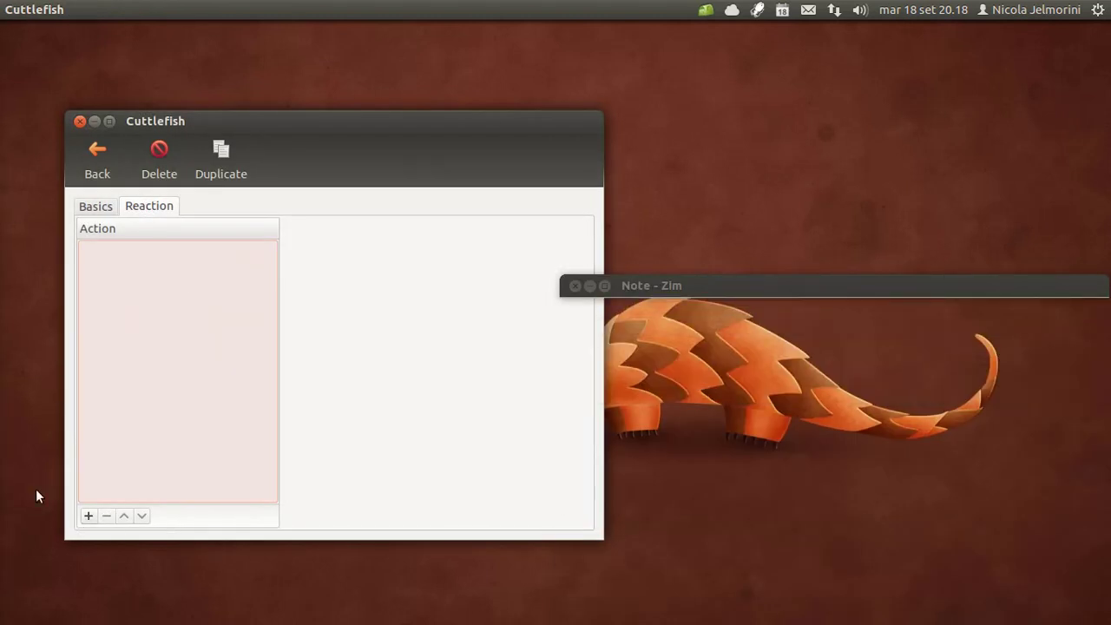
left_click(88, 516)
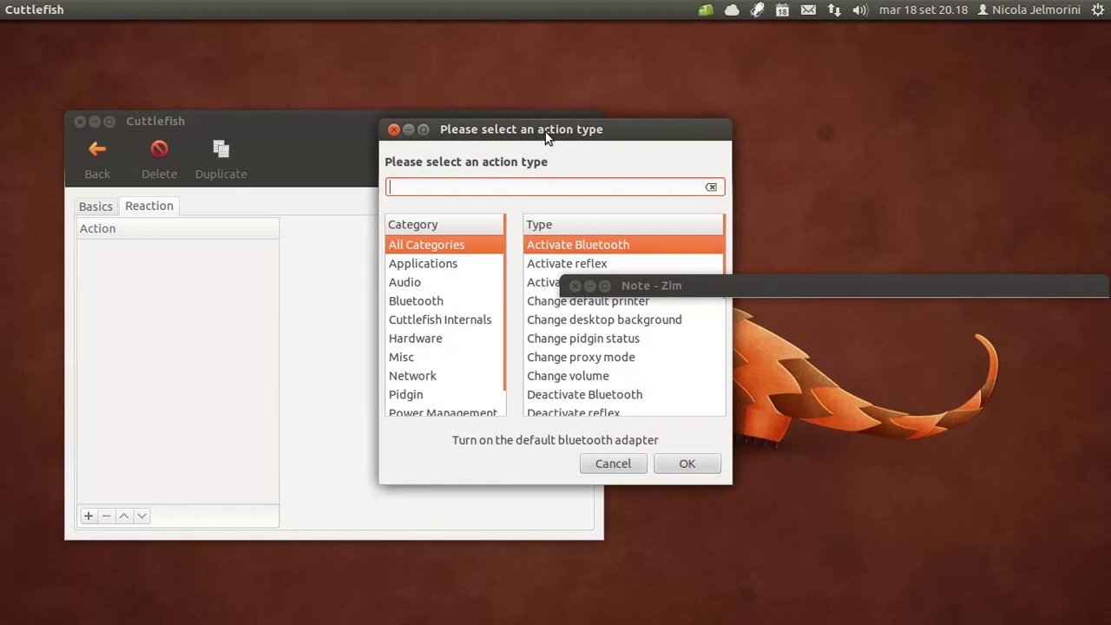
left_click_drag(547, 134, 302, 194)
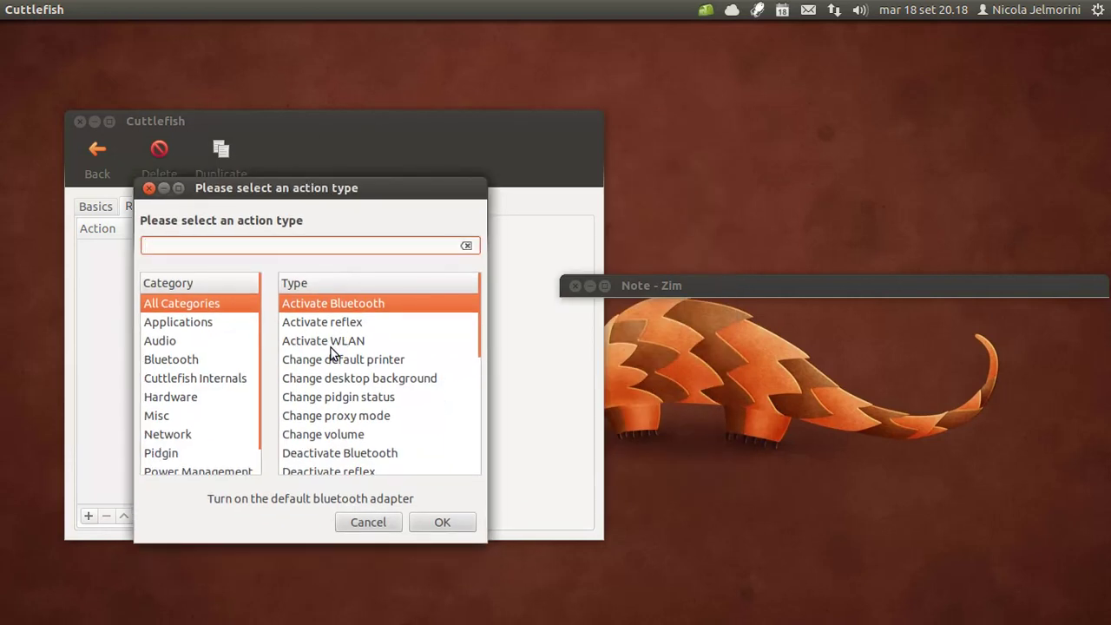
left_click(203, 329)
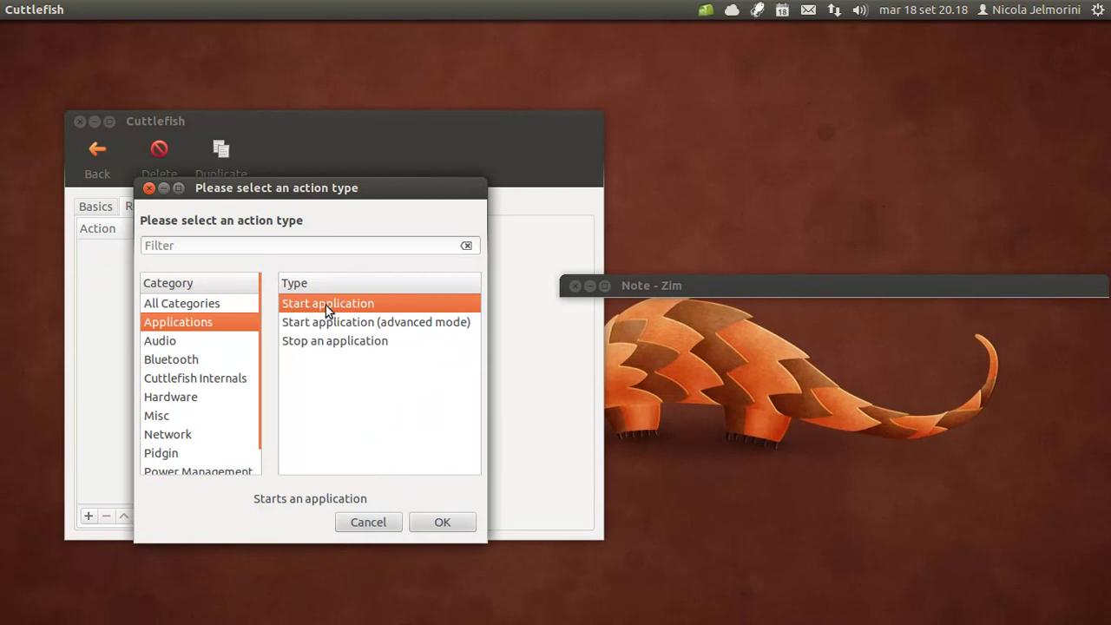
left_click(447, 522)
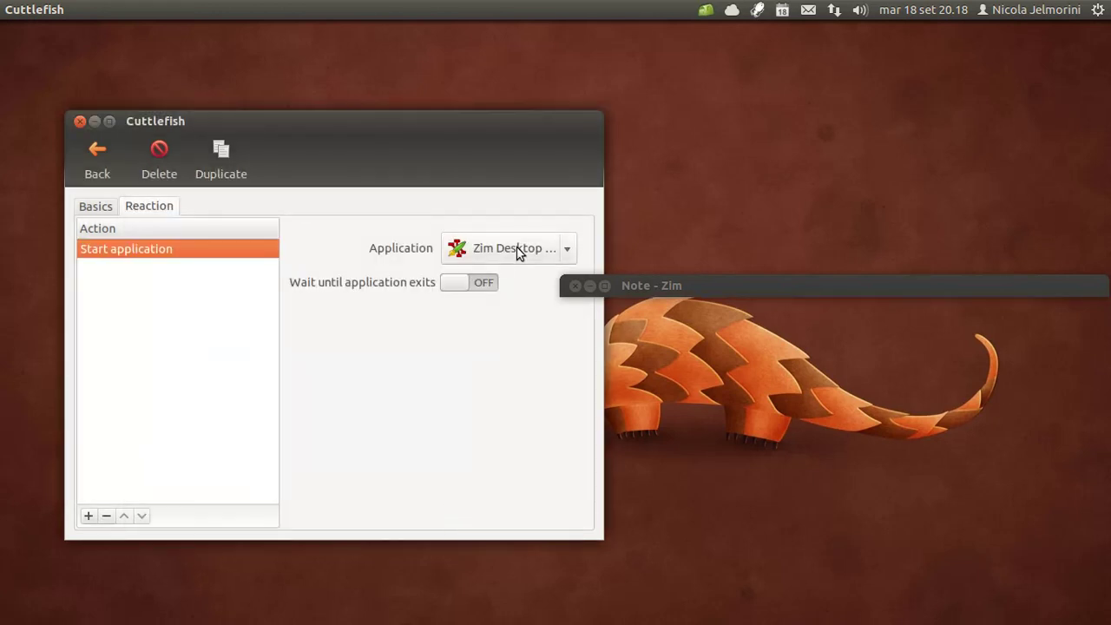
Set Calculator as the application launched by the "Start application" action
left_click(517, 251)
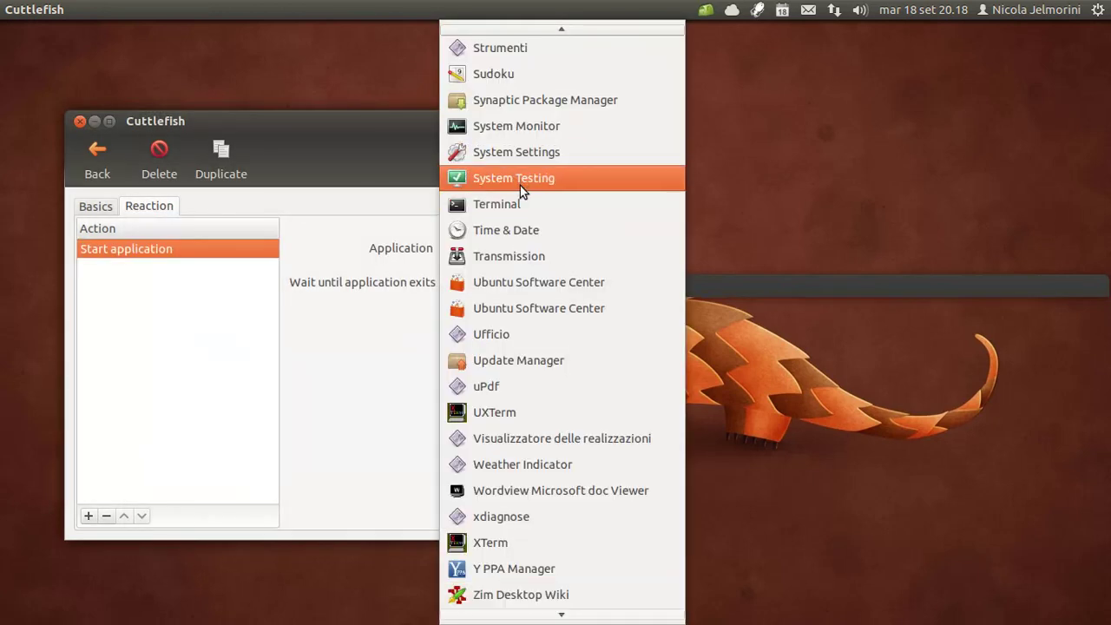
scroll(587, 189, "up", 2)
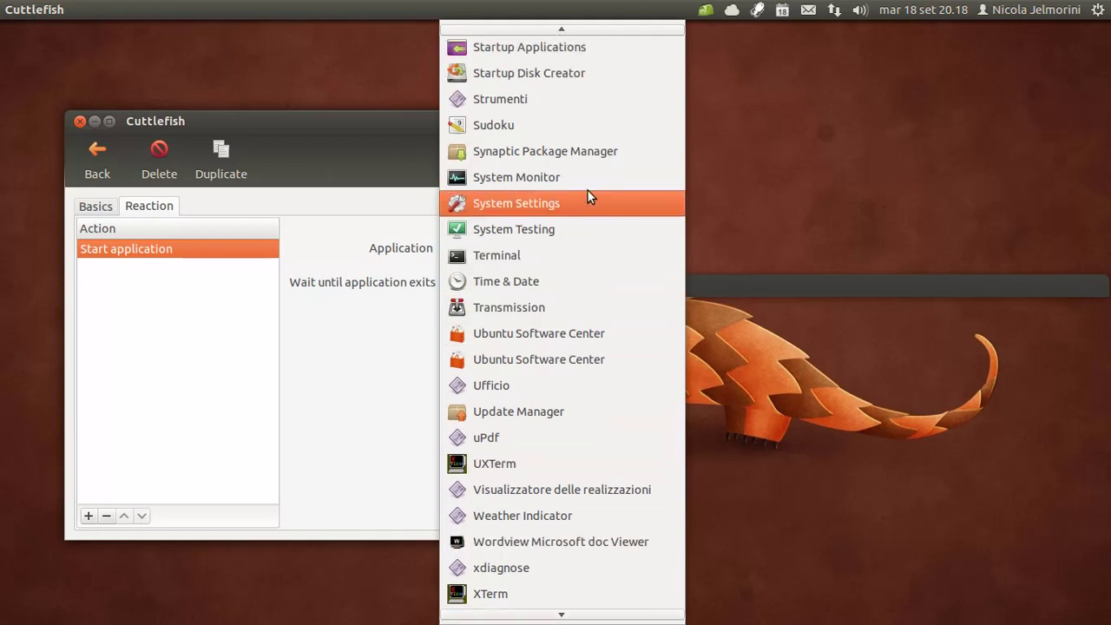
mouse_move(596, 32)
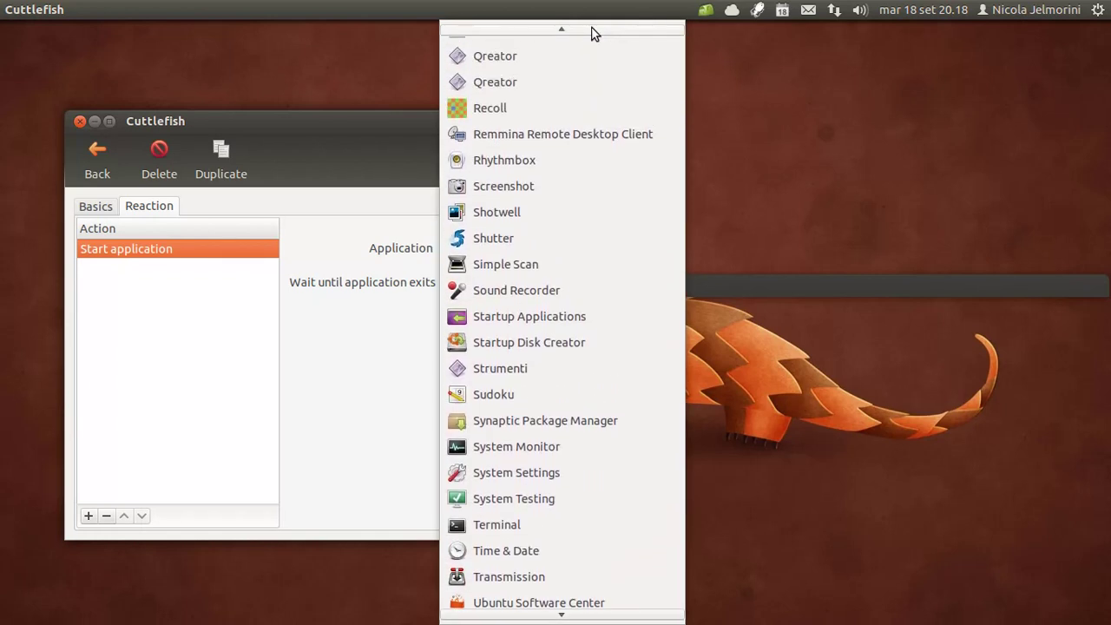
scroll(561, 149, "up", 5)
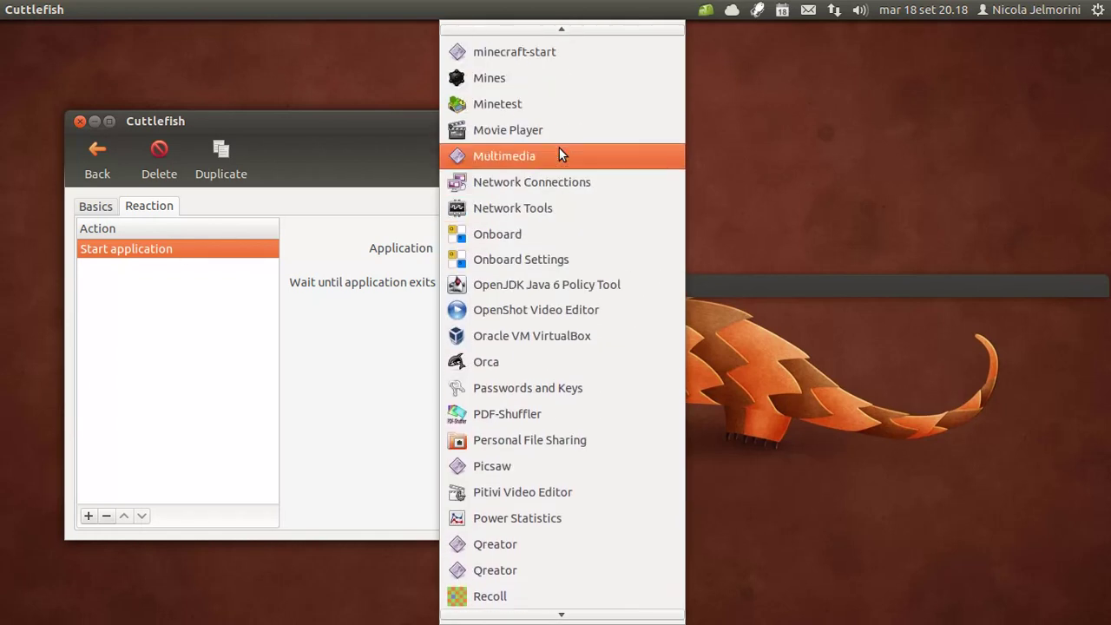
scroll(559, 153, "up", 10)
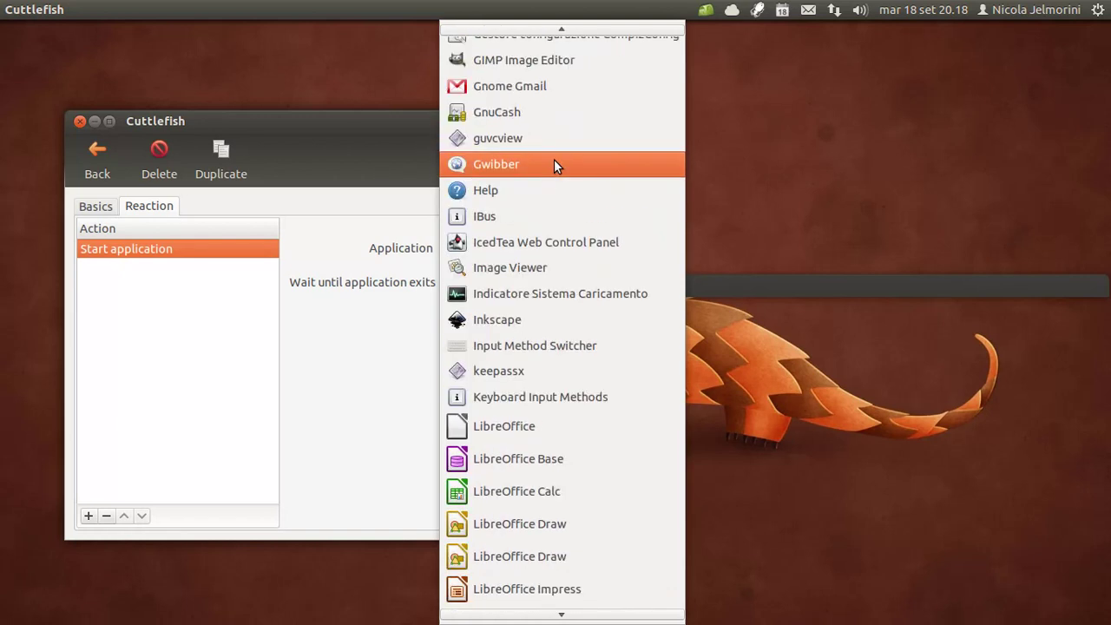
scroll(555, 165, "up", 8)
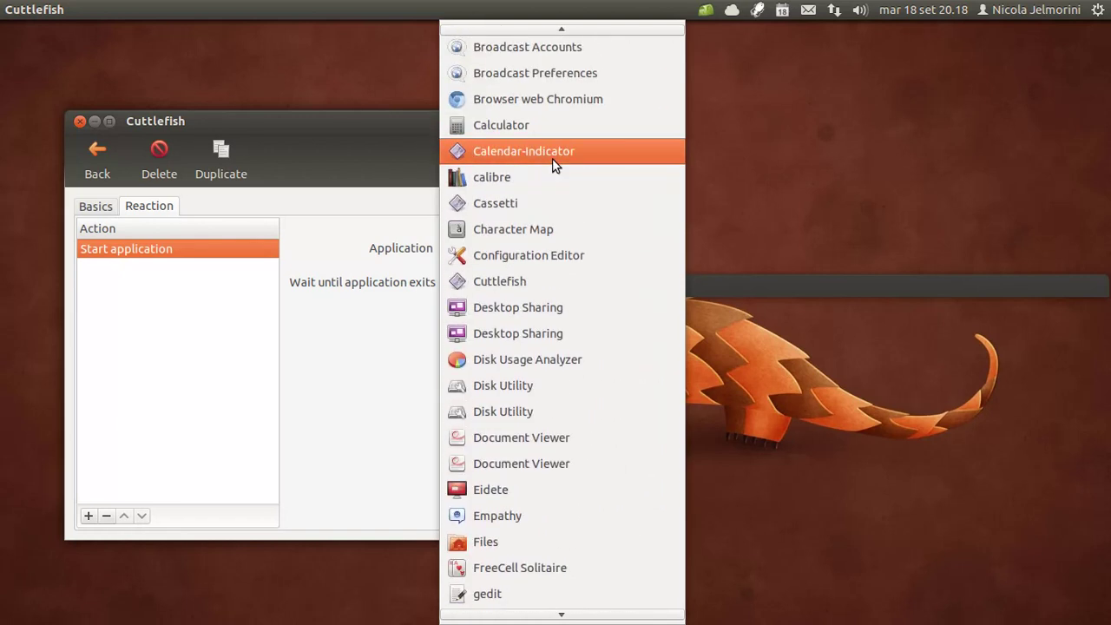
scroll(555, 165, "up", 3)
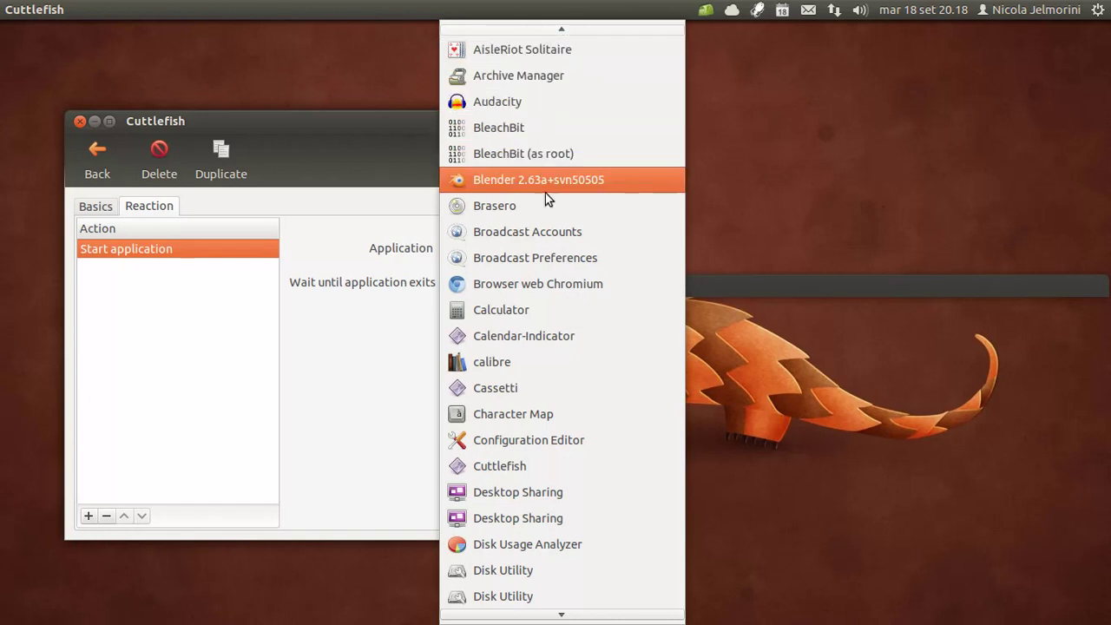
left_click(499, 313)
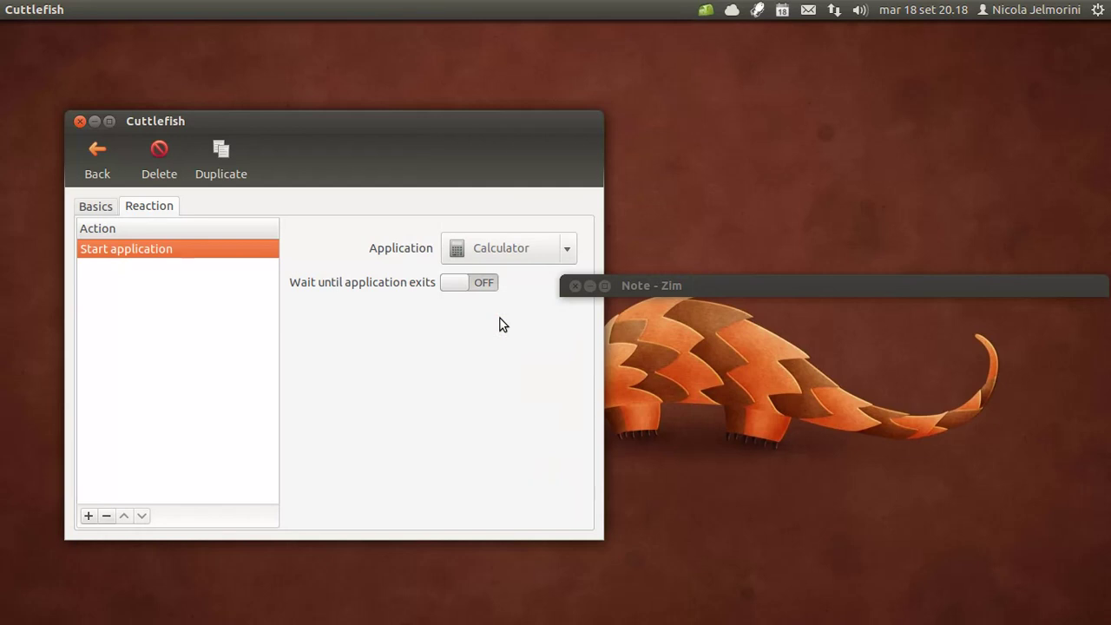
Review the reflex's basic settings and its reaction, and return to the list of reflexes
left_click(97, 207)
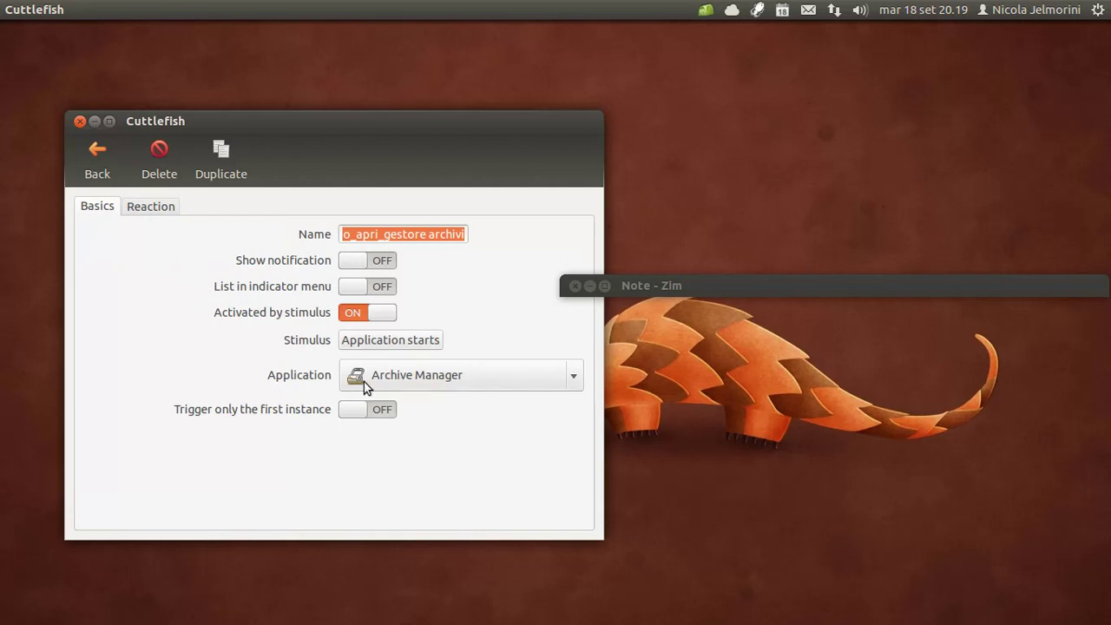
left_click(151, 209)
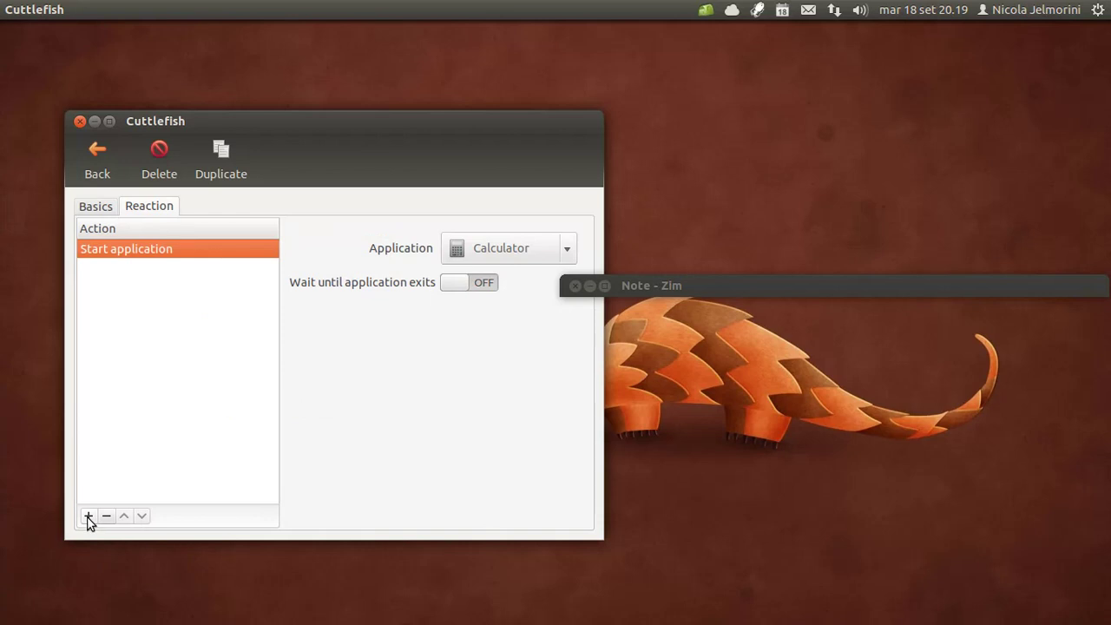
left_click(83, 212)
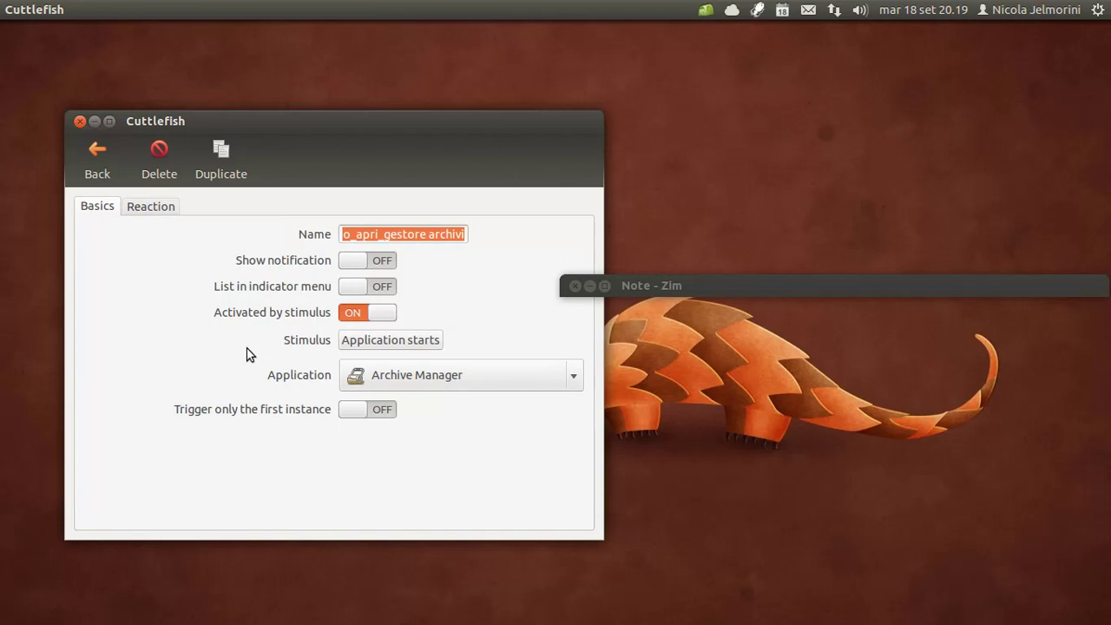
left_click(98, 163)
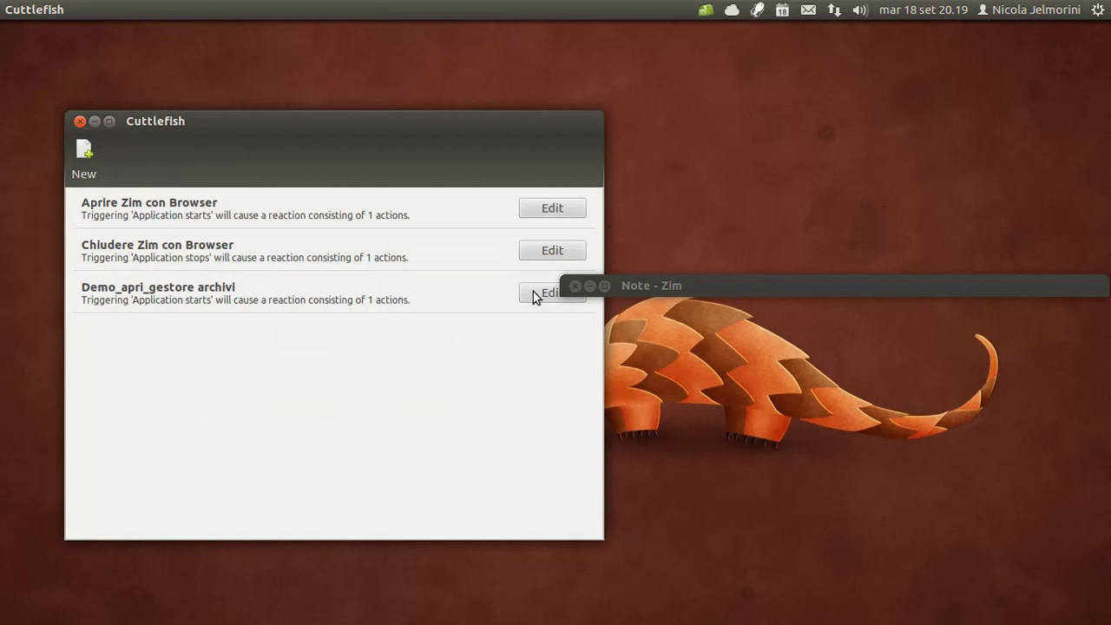
Move the Cuttlefish window clear of the rolled-up Zim note and examine the entries in the Cuttlefish indicator menu
left_click_drag(508, 125, 462, 90)
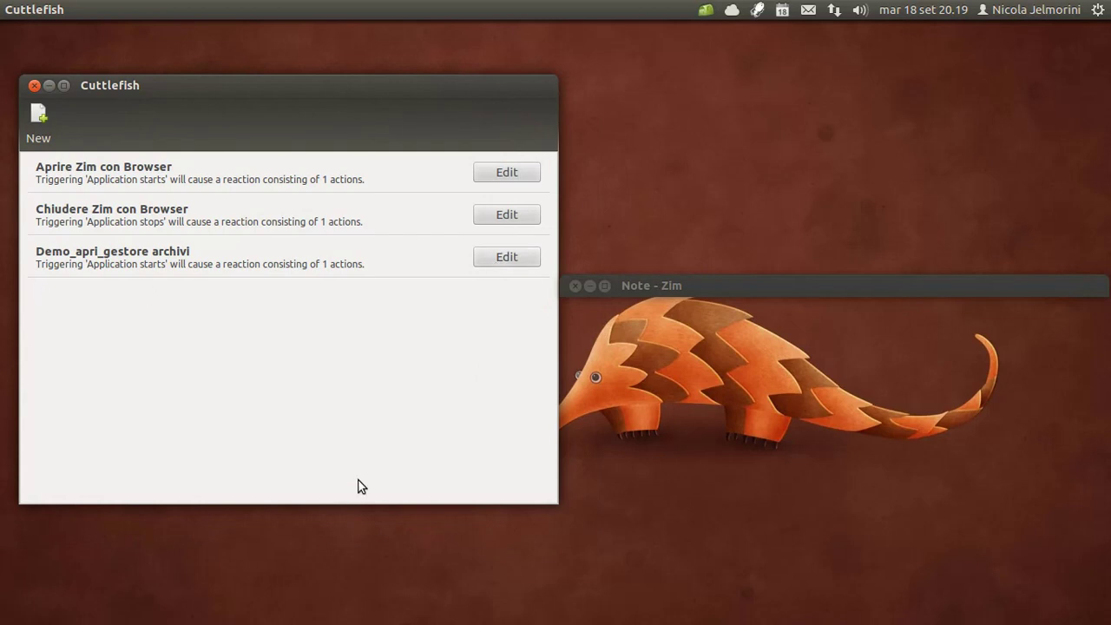
left_click(759, 10)
left_click(762, 12)
left_click(763, 12)
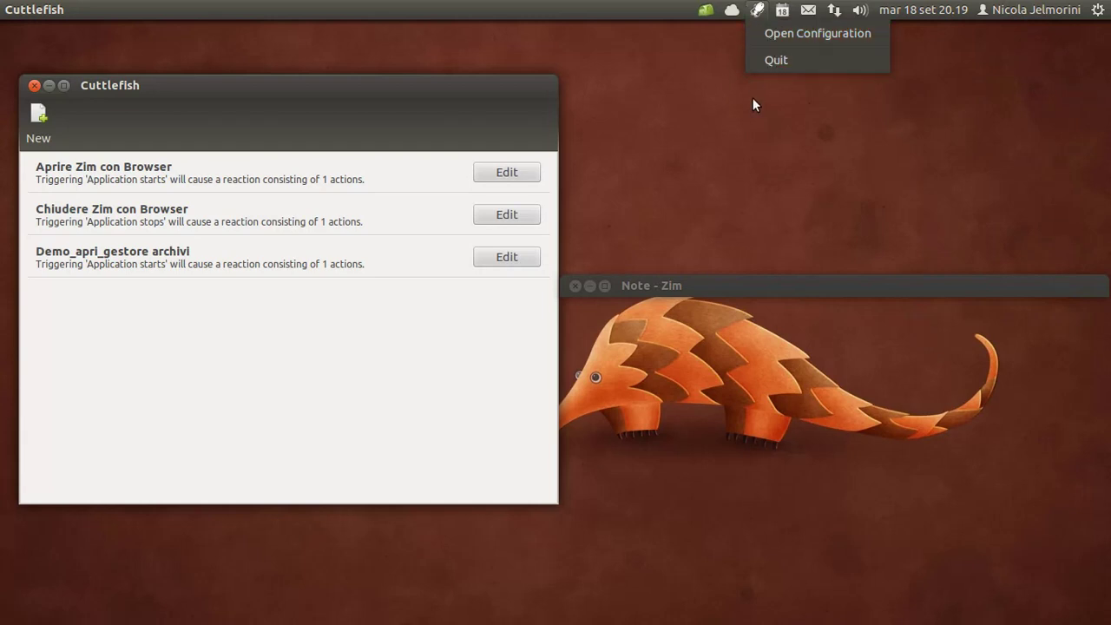
Turn on "List in indicator menu" for the "Demo_apri_gestore archivi" reflex and check the Cuttlefish indicator menu for its entry
left_click(483, 266)
left_click(488, 265)
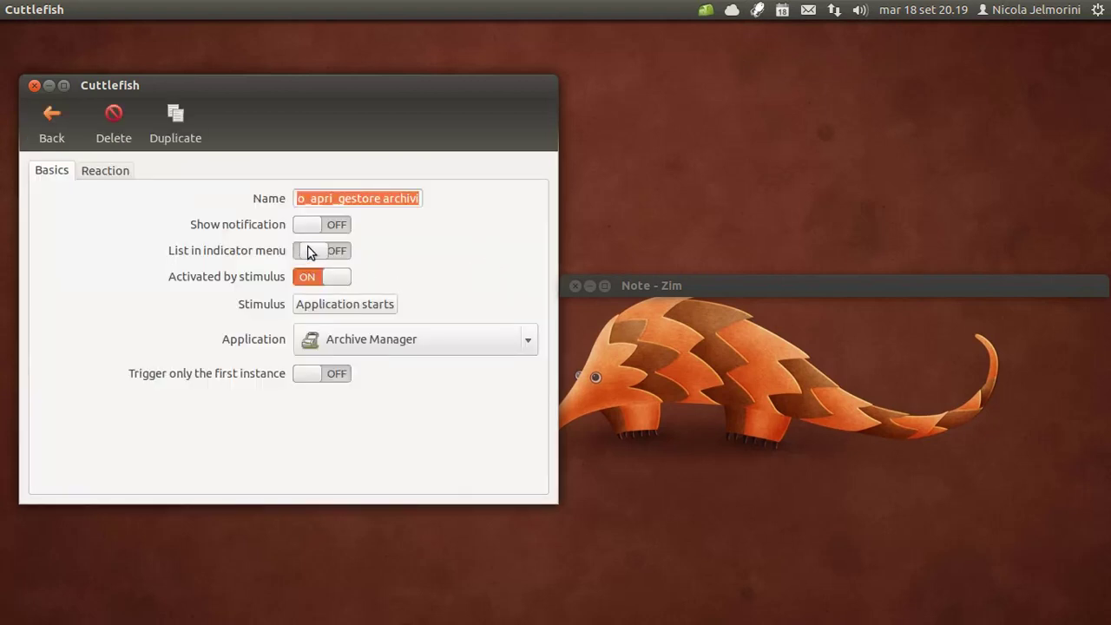
left_click(345, 251)
left_click(56, 118)
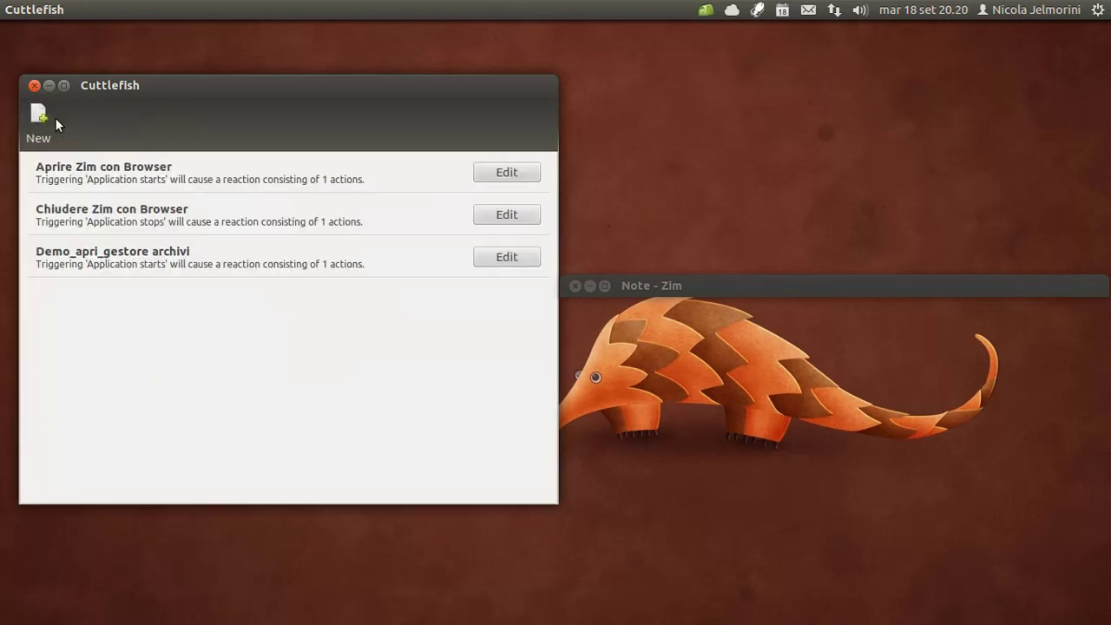
left_click(756, 10)
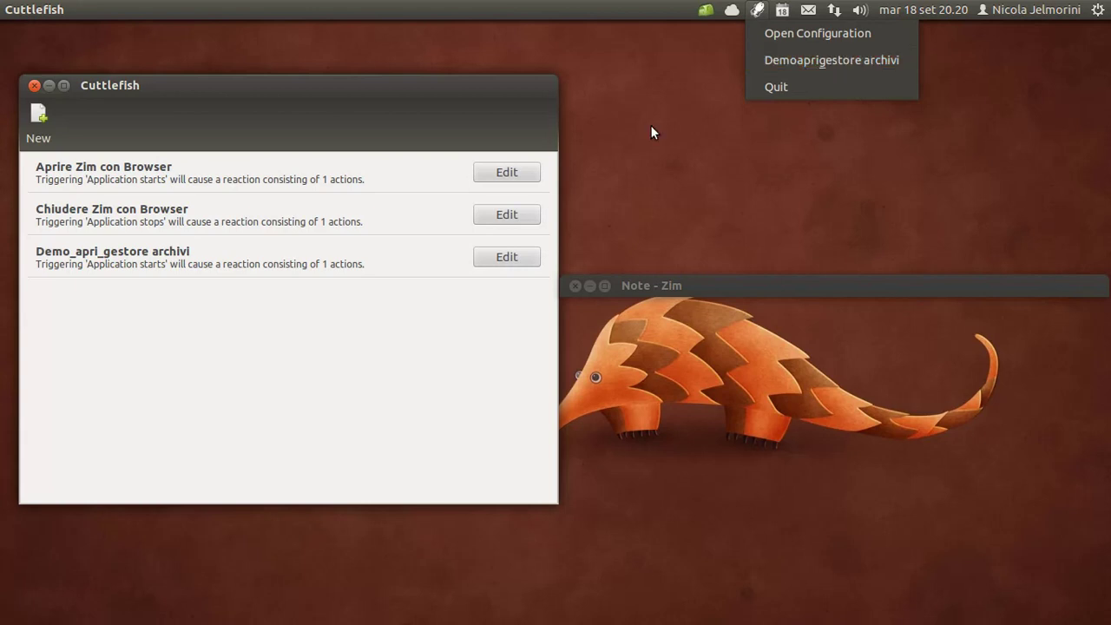
Turn off "List in indicator menu" for the "Demo_apri_gestore archivi" reflex and close the Cuttlefish configuration window
left_click(511, 257)
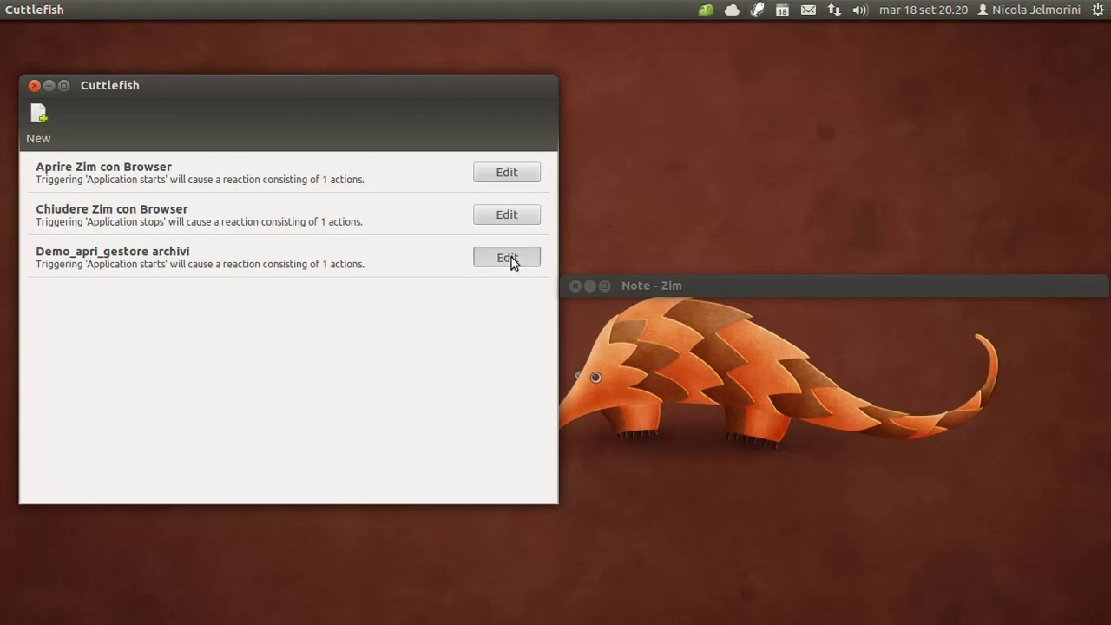
left_click(512, 257)
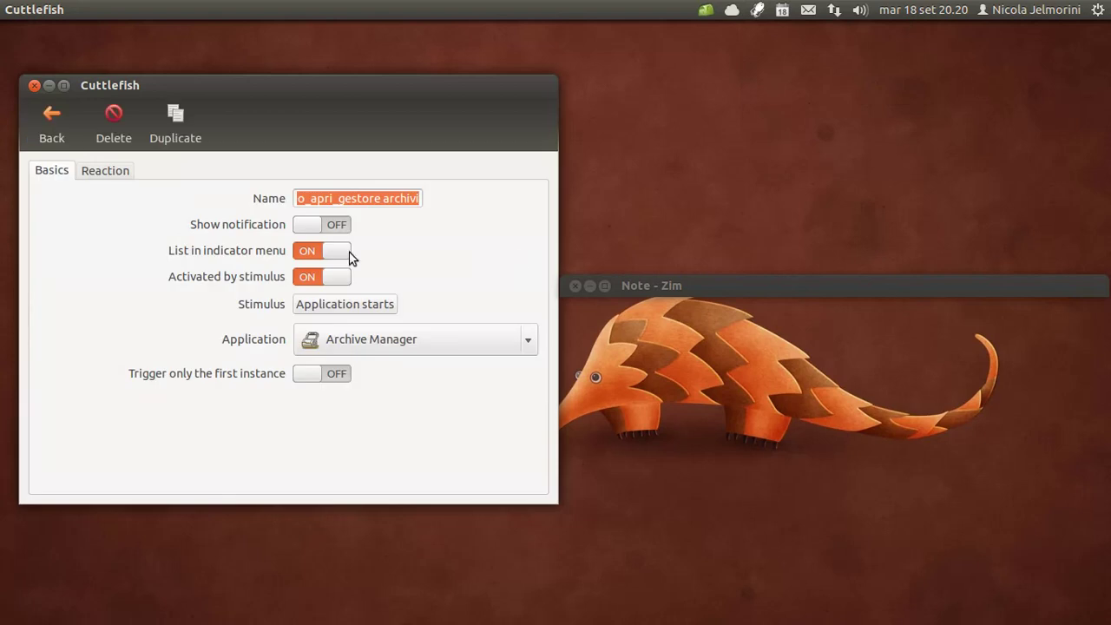
left_click_drag(314, 257, 309, 254)
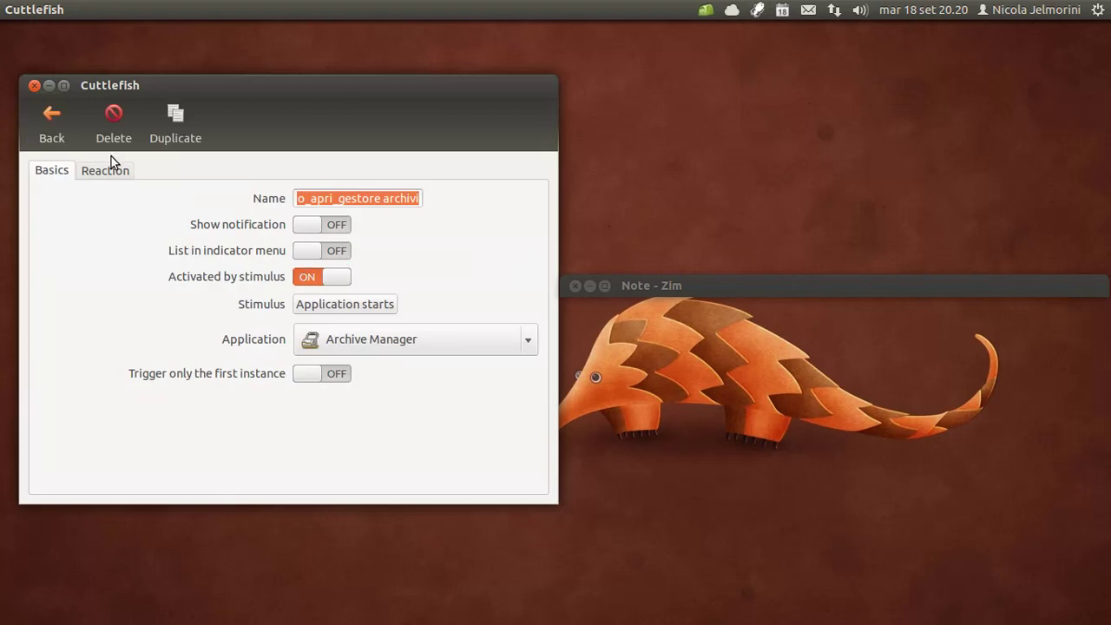
left_click(54, 124)
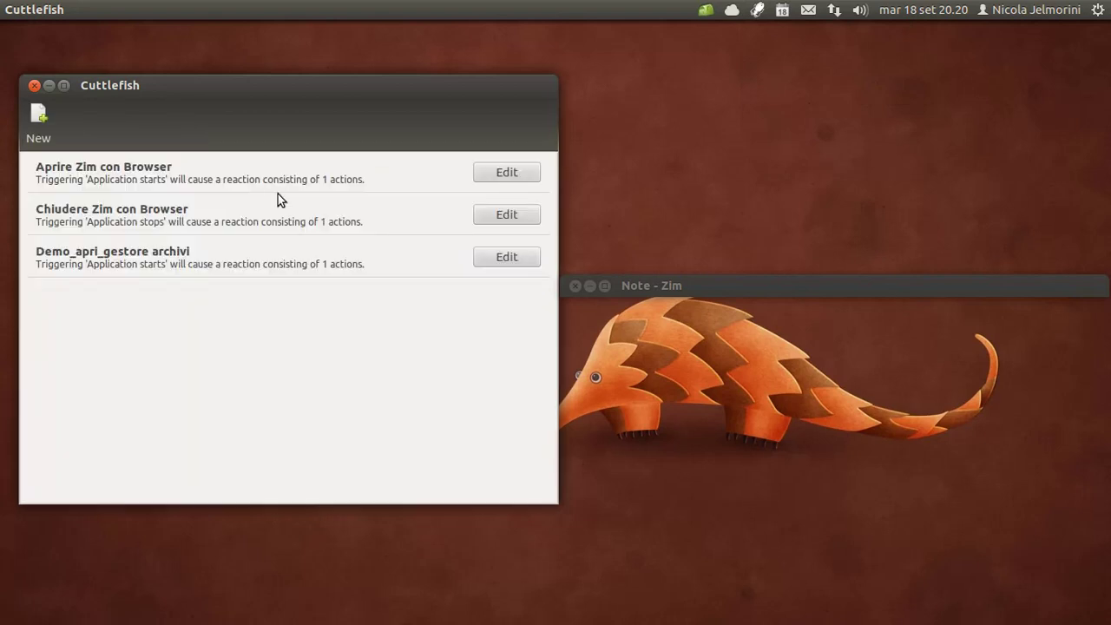
left_click(33, 86)
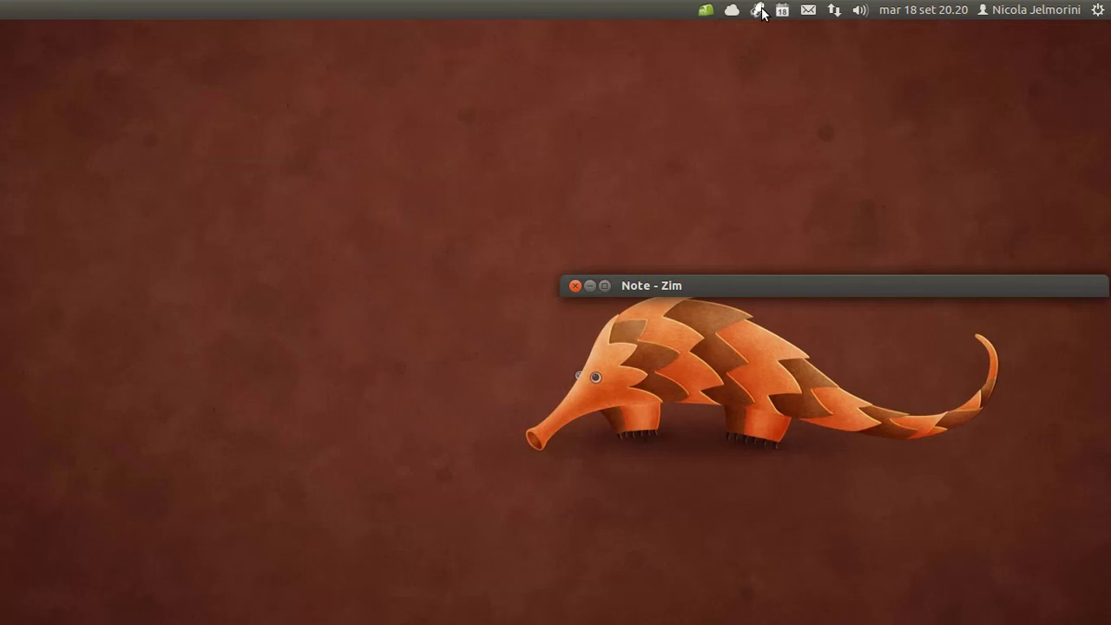
Launch Gestore di archivi (Archive Manager) from the application search to test the "Demo_apri_gestore archivi" reflex
left_click(758, 10)
left_click(762, 7)
key("super")
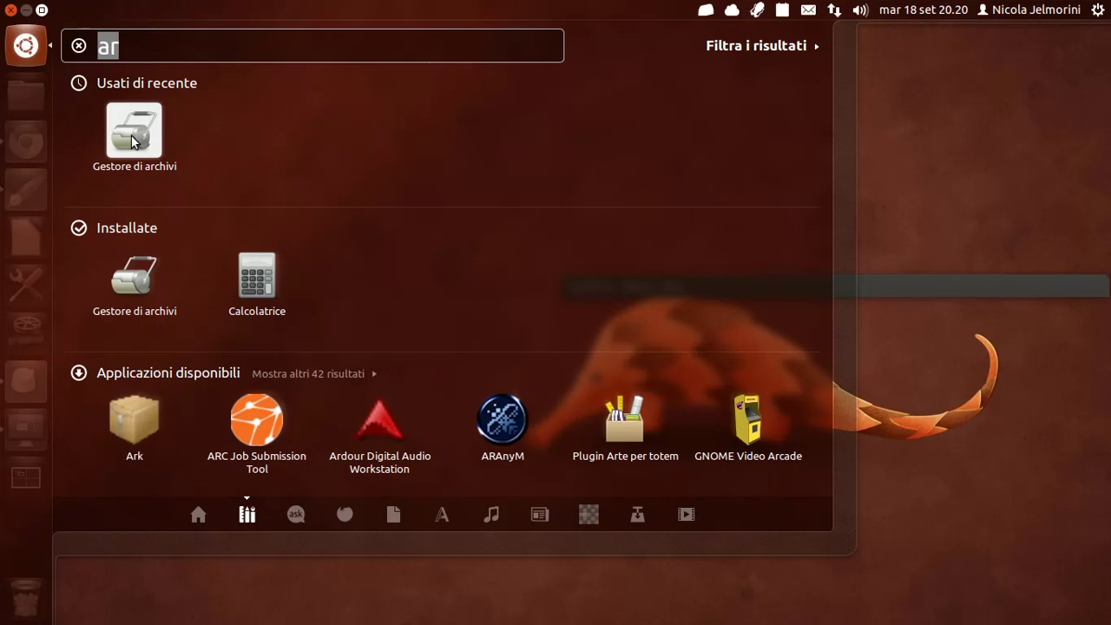
key("Escape")
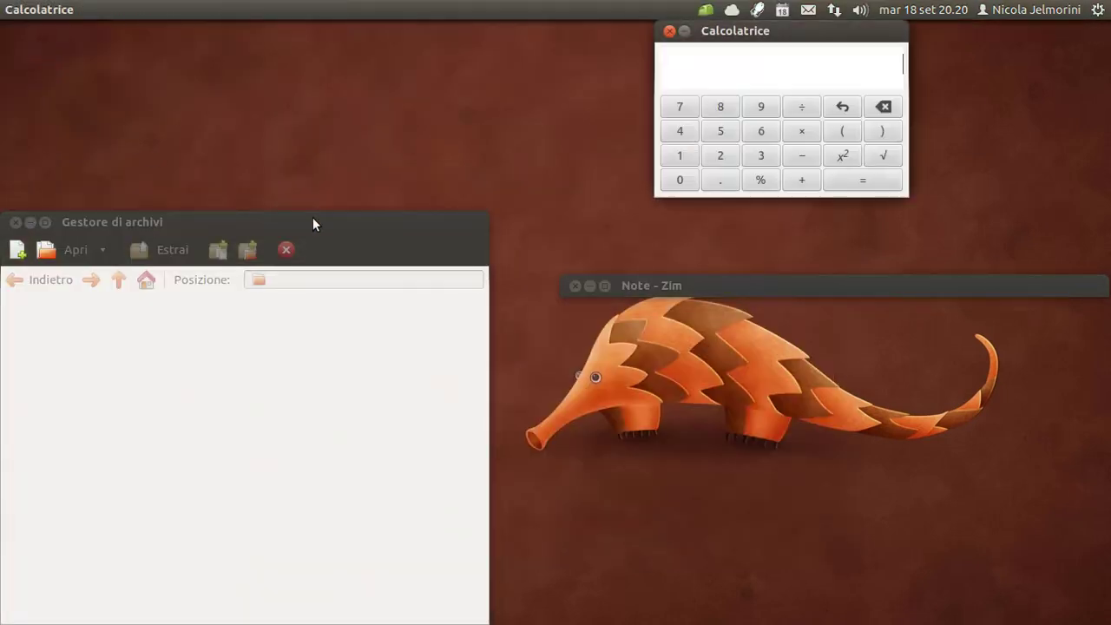
Arrange the Calculator and Archive Manager windows side by side above the rolled-up Zim note, leaving Calculator active
left_click_drag(776, 30, 741, 66)
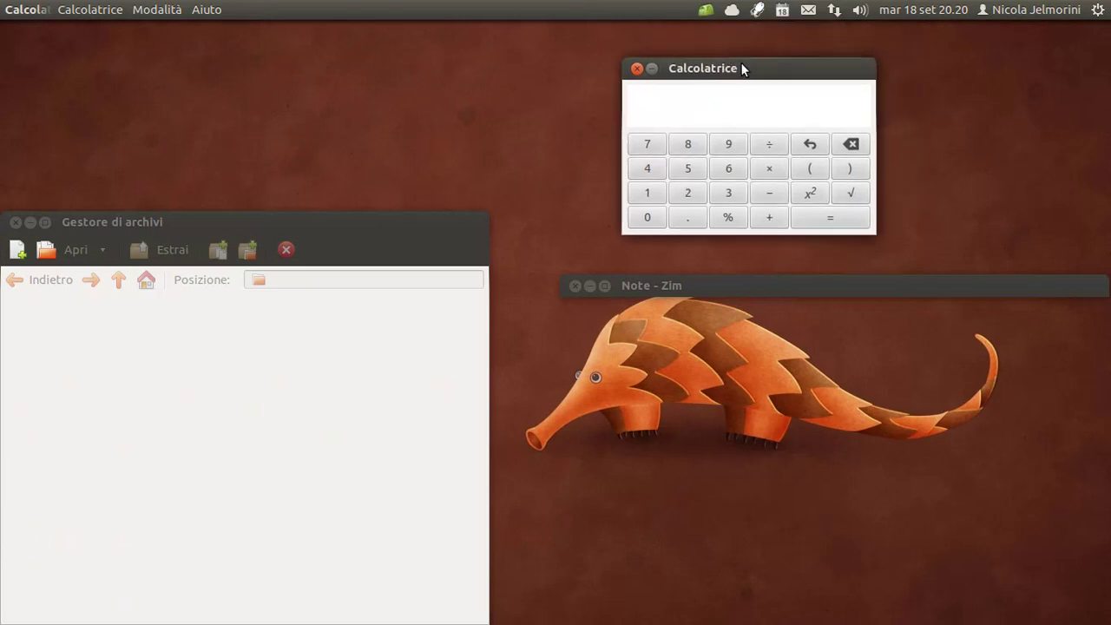
left_click_drag(446, 223, 479, 72)
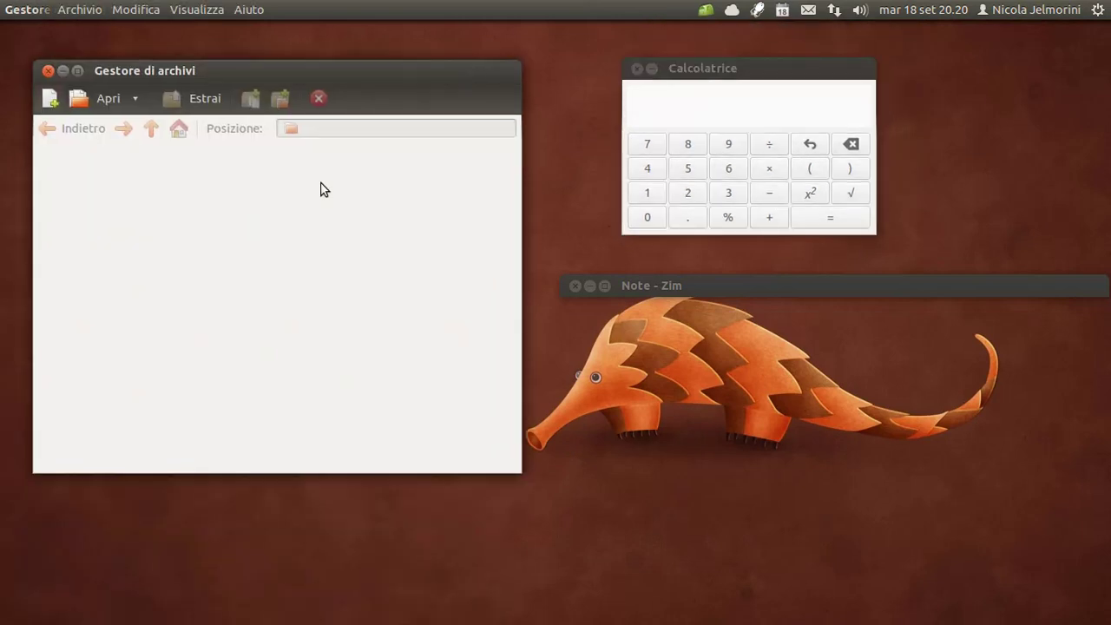
left_click(746, 67)
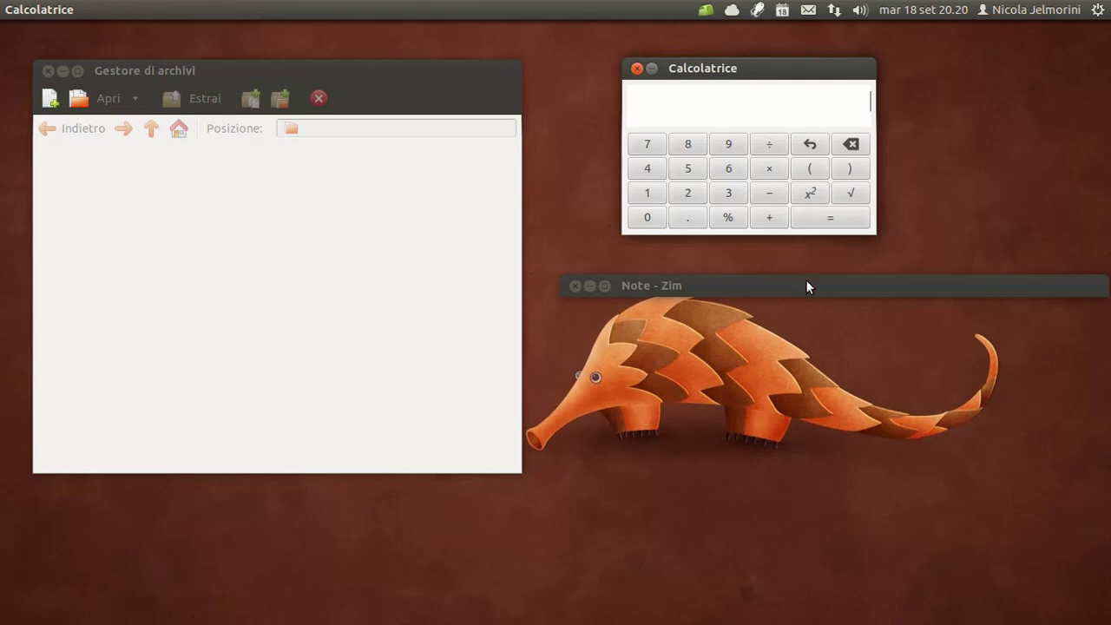
Open the Cuttlefish configuration, create a new reflex and select its default name for replacement
left_click(760, 10)
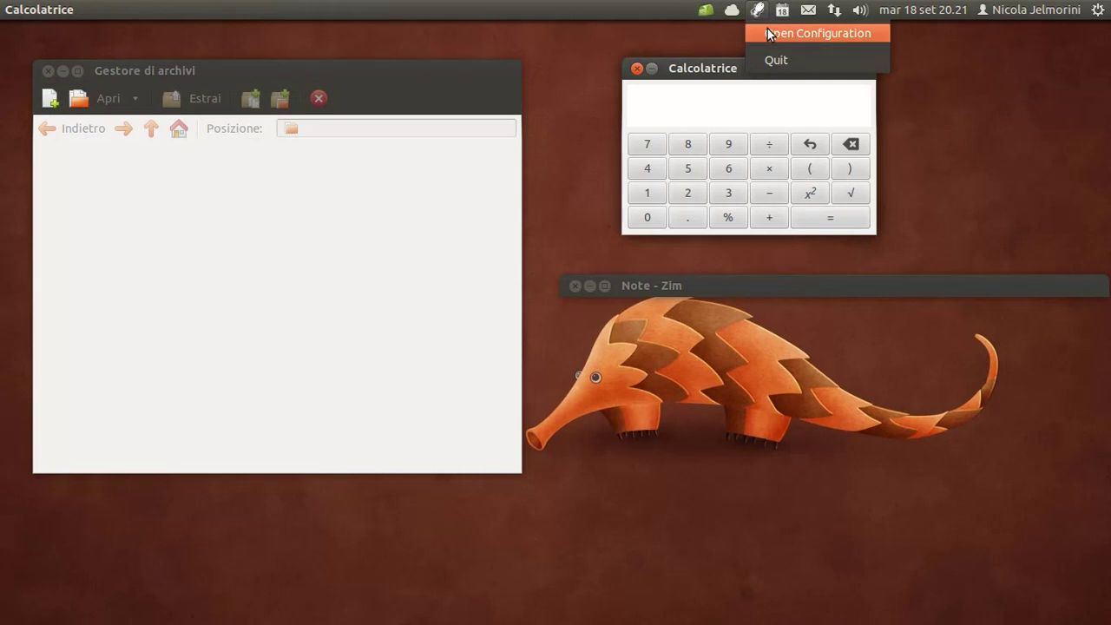
left_click(768, 32)
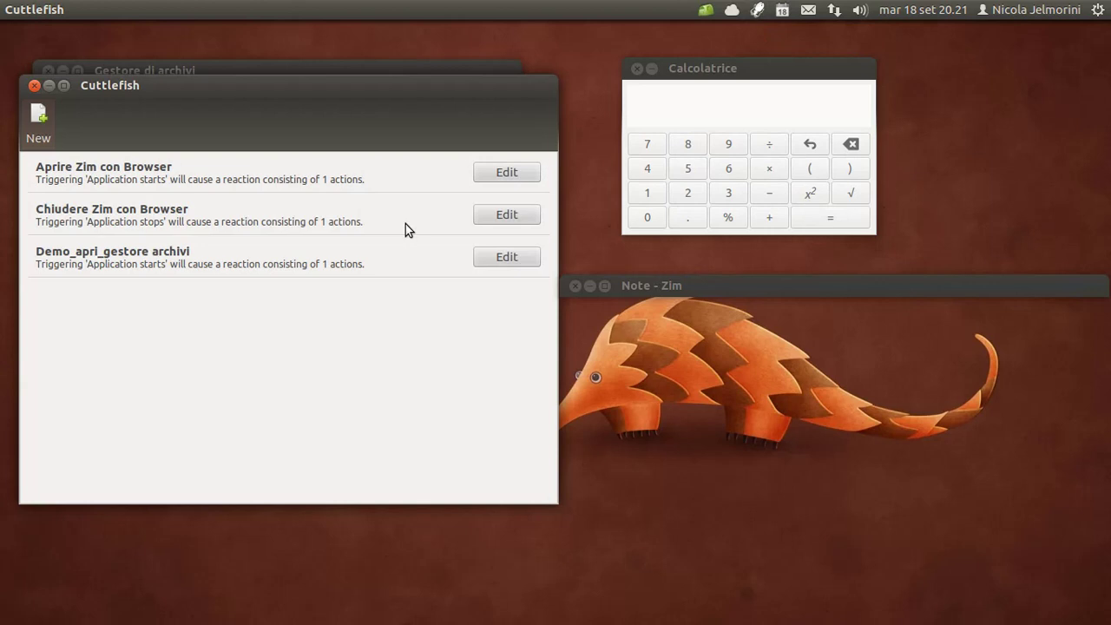
left_click(39, 120)
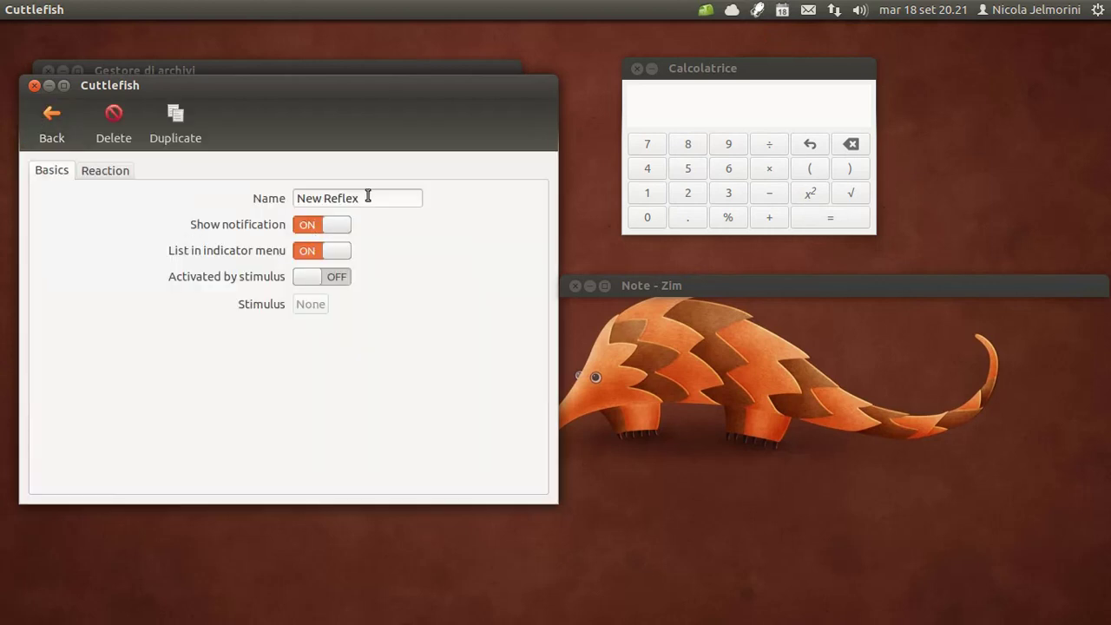
left_click_drag(369, 197, 256, 191)
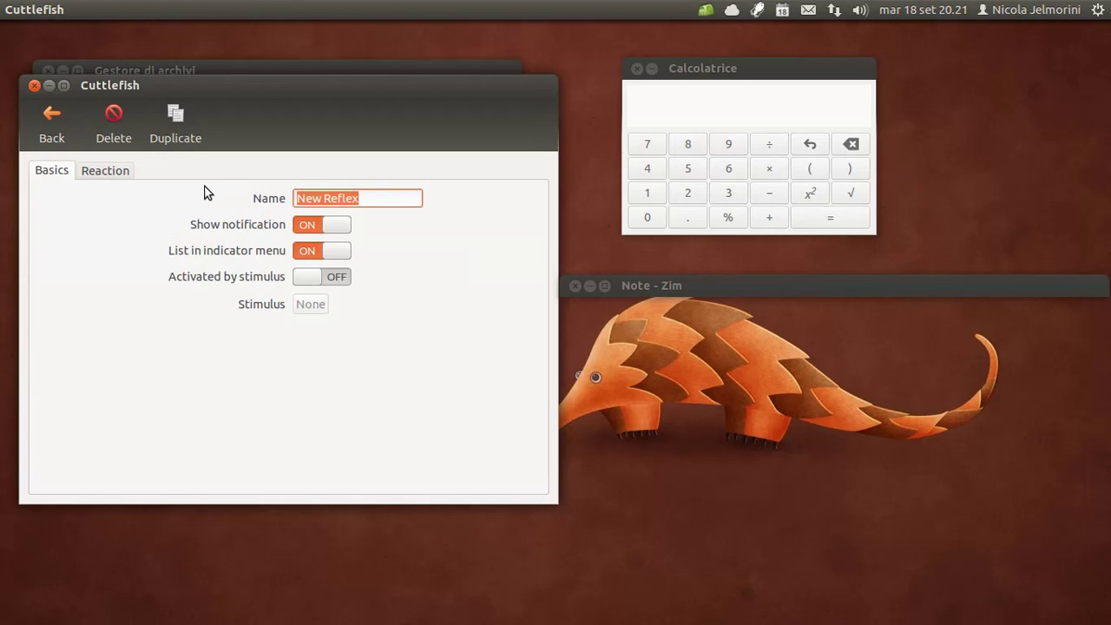
type("CHiudi cal")
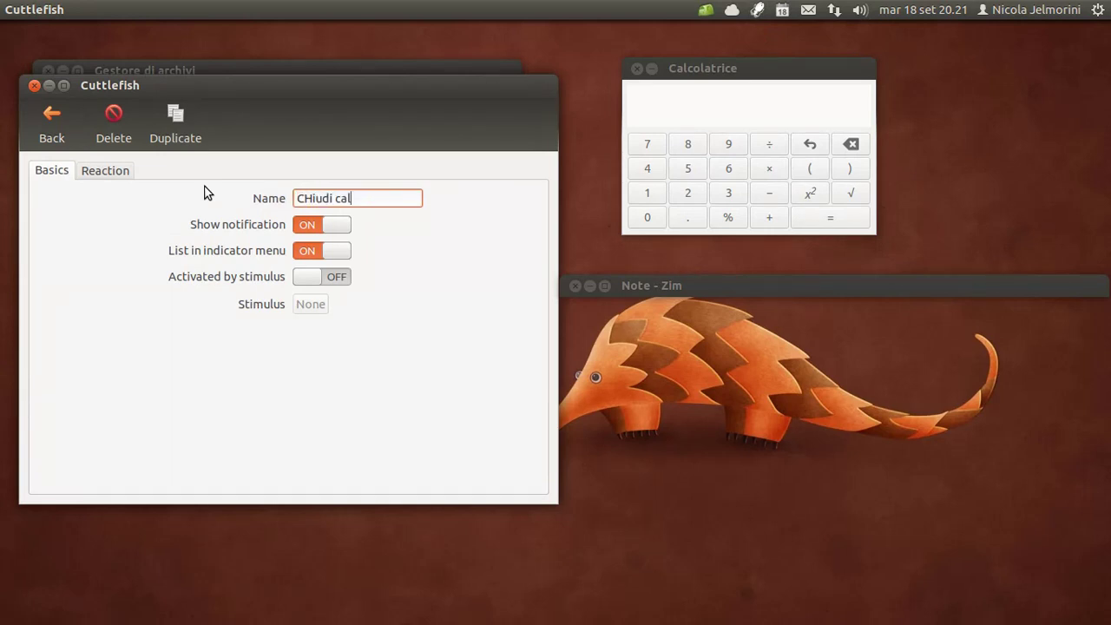
type("co")
key("BackSpace")
key("BackSpace")
key("BackSpace")
key("BackSpace")
key("BackSpace")
key("BackSpace")
key("BackSpace")
key("BackSpace")
key("BackSpace")
key("BackSpace")
key("BackSpace")
key("BackSpace")
Name the reflex "Demo chiudi calcolatrice" and turn off "Show notification" and "List in indicator menu"
type("Demo chiudi calcolatric")
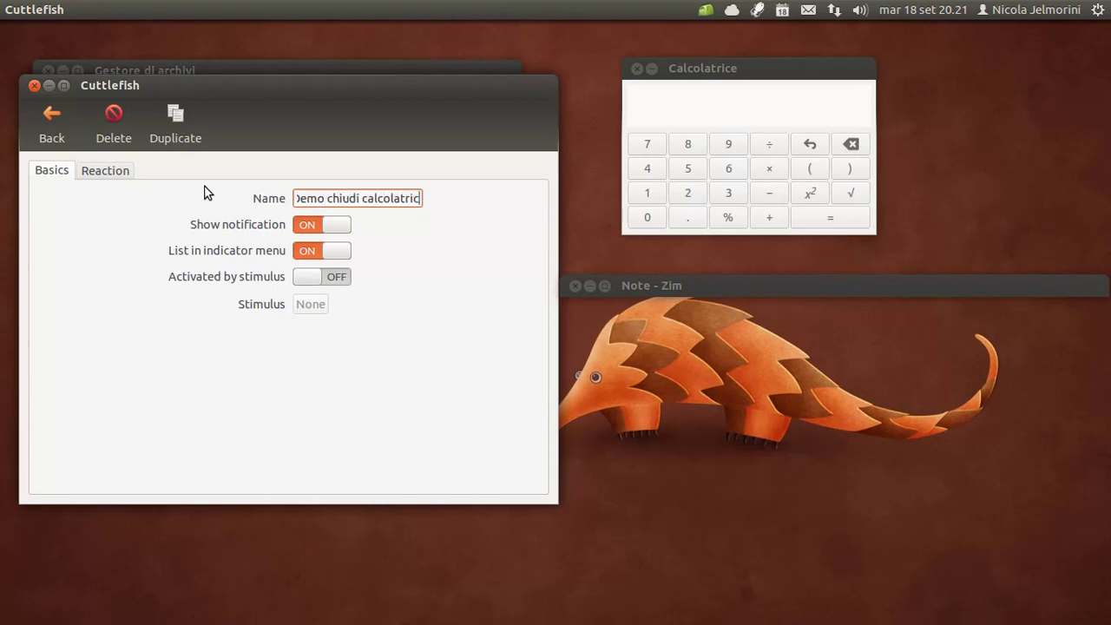
type("e")
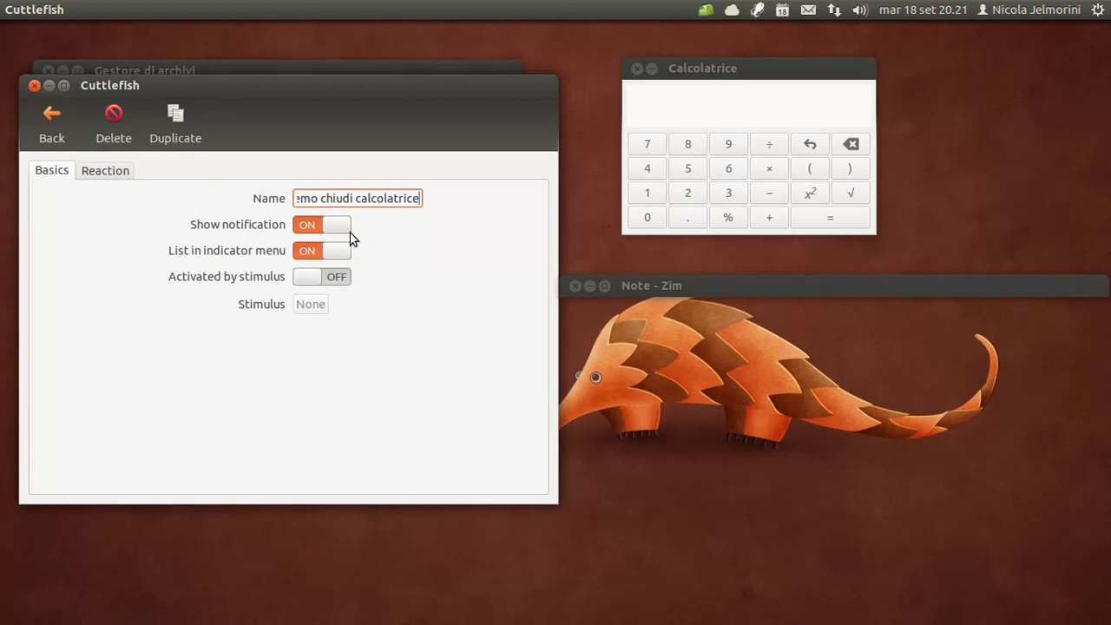
left_click_drag(339, 231, 268, 265)
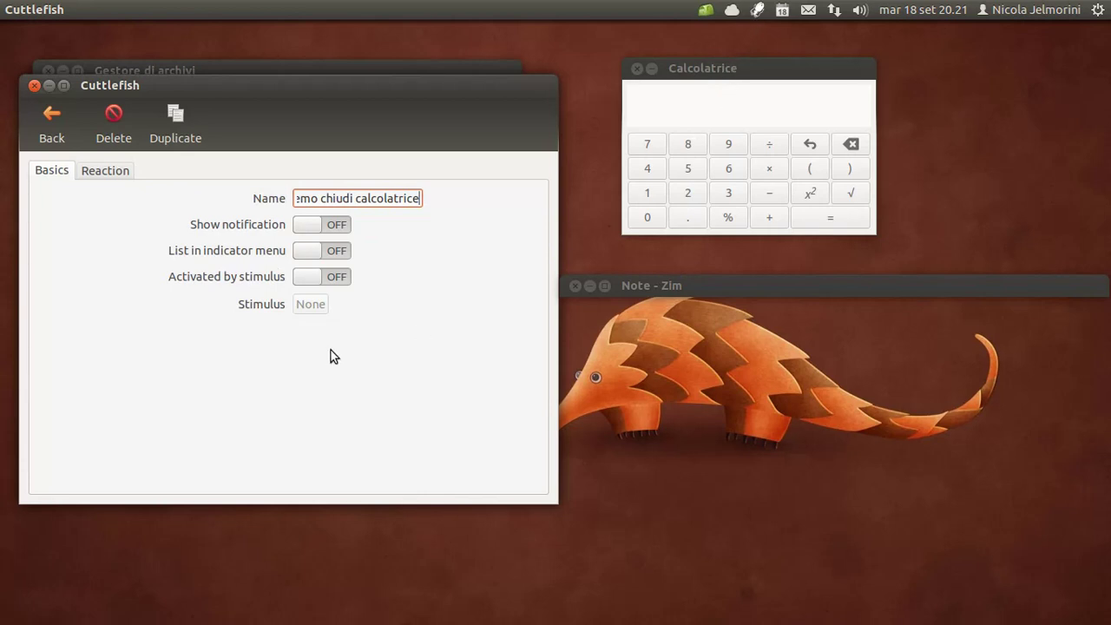
Activate the reflex by stimulus, using the "Application stops" event from the Applications category with Calculator as the application
left_click(344, 276)
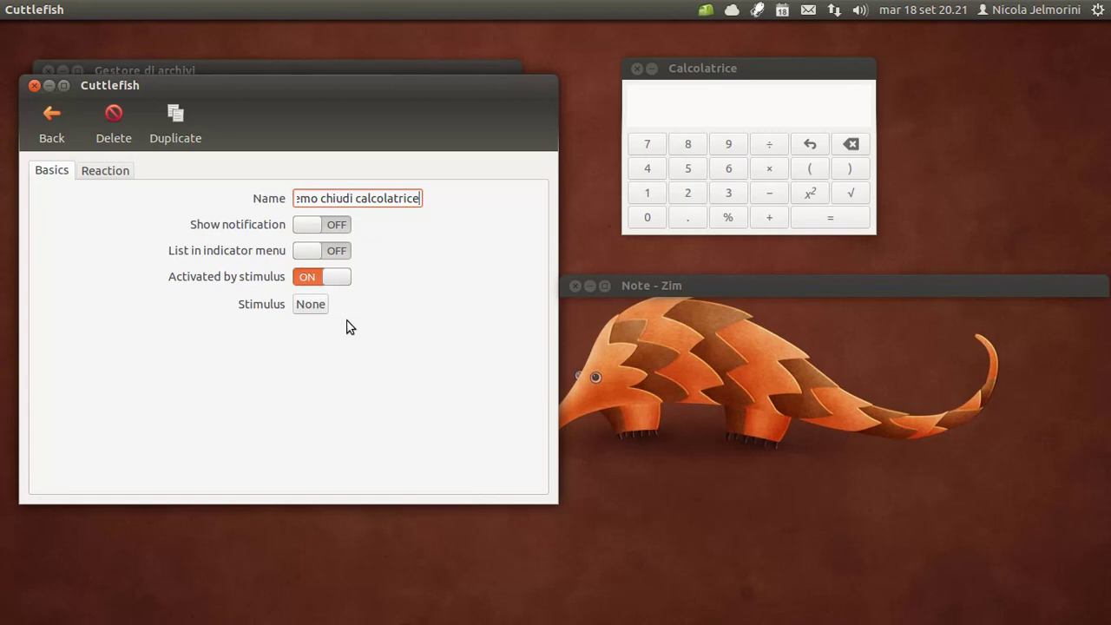
left_click(316, 306)
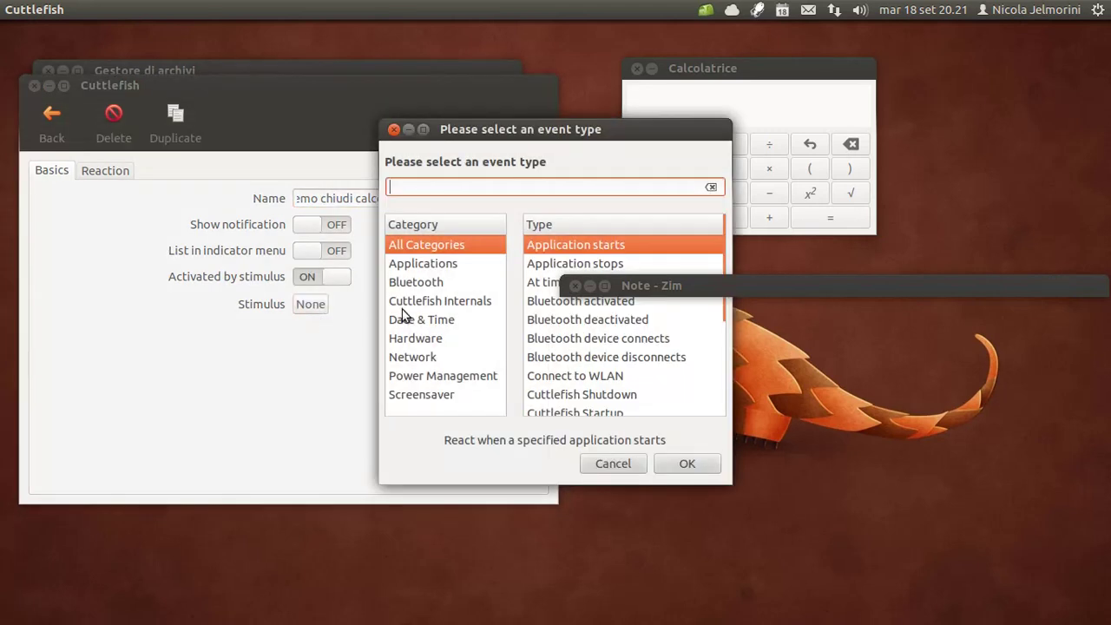
left_click_drag(495, 131, 202, 122)
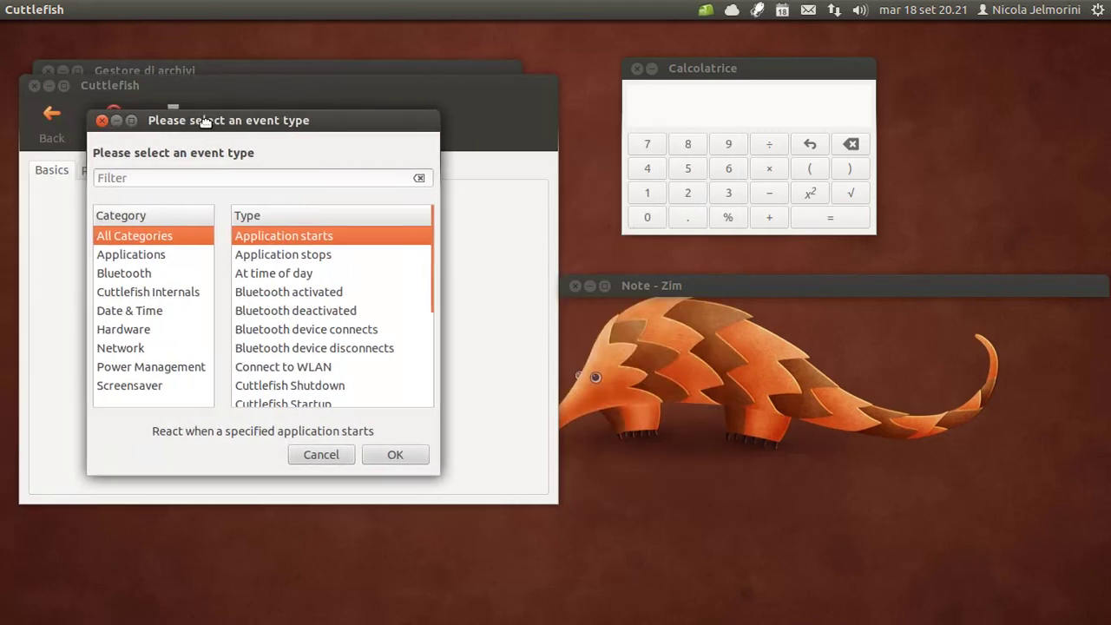
left_click(117, 261)
left_click(261, 258)
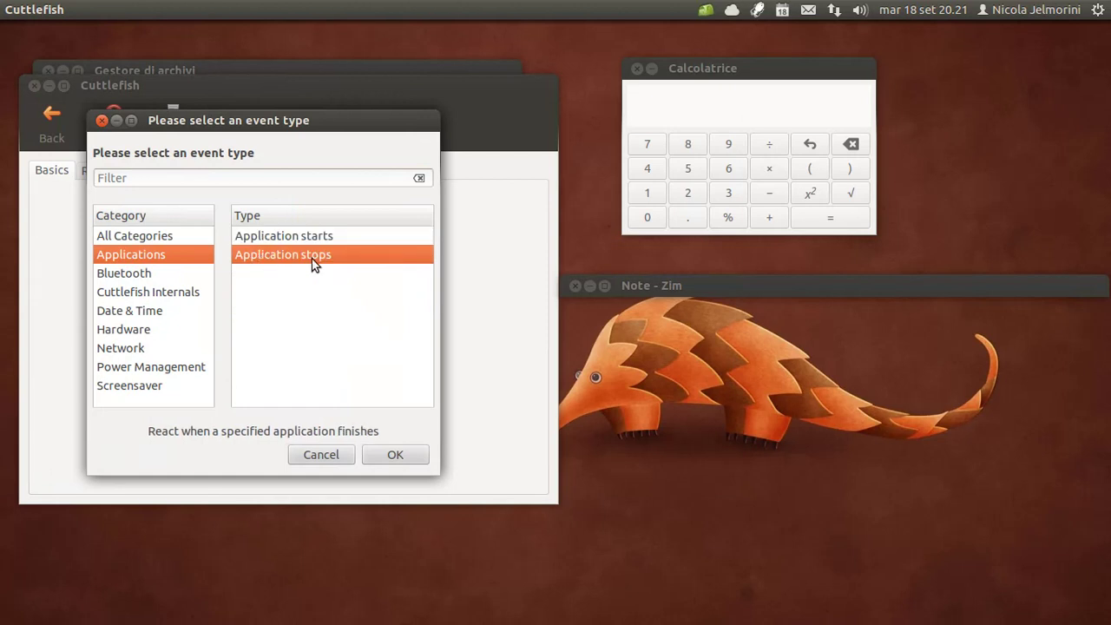
left_click(407, 455)
left_click(402, 341)
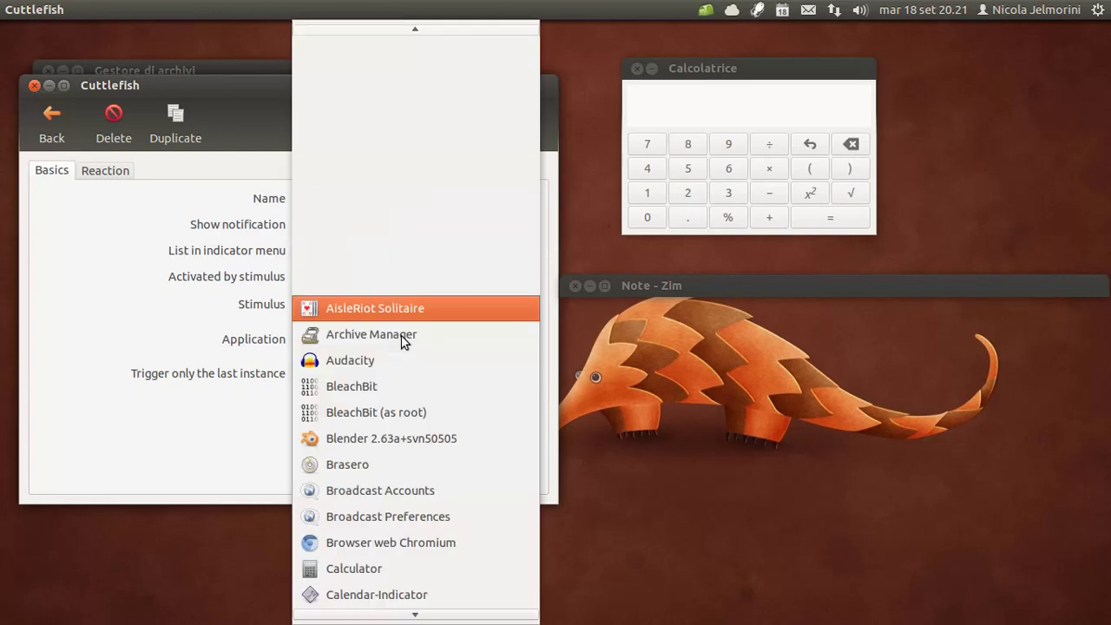
scroll(347, 473, "down", 1)
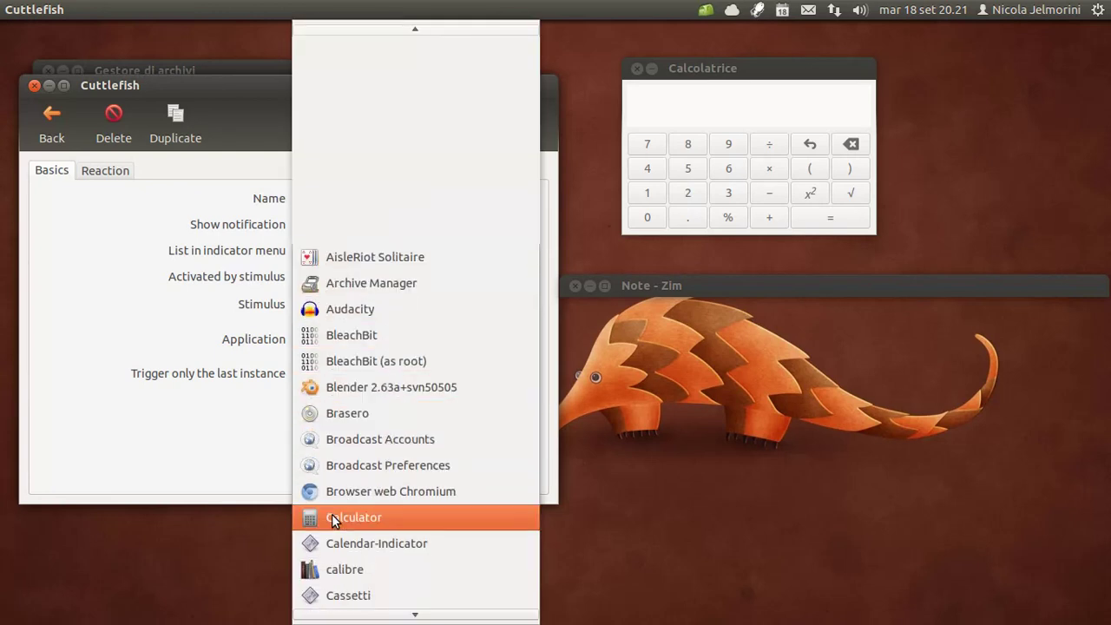
left_click(347, 514)
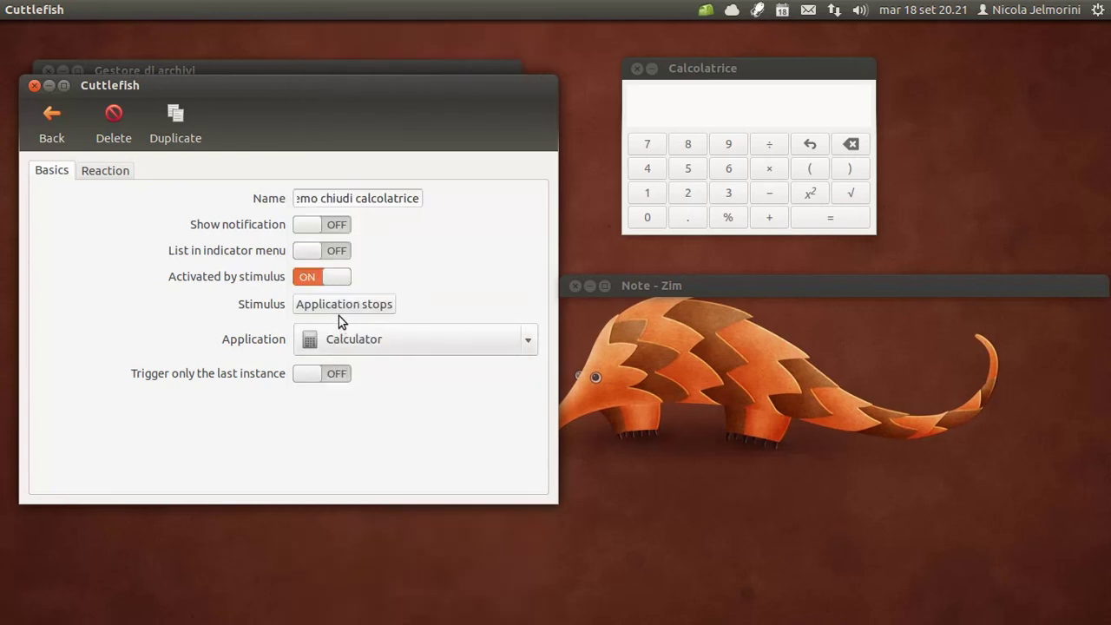
Add a "Stop an application" action from the Applications category to the reflex's reaction
left_click(118, 174)
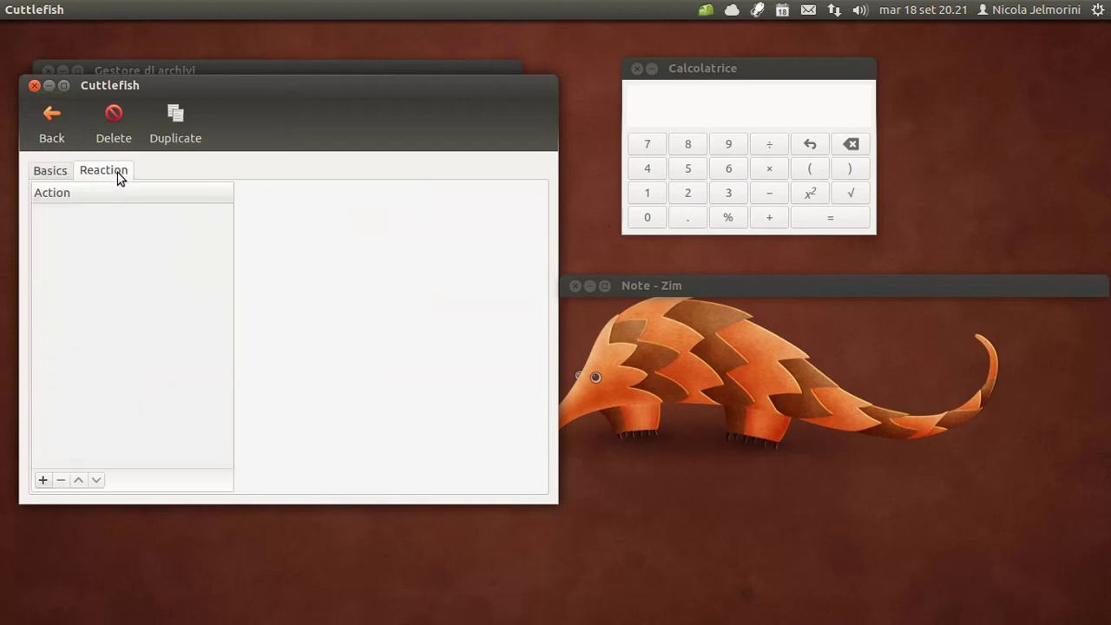
left_click(43, 480)
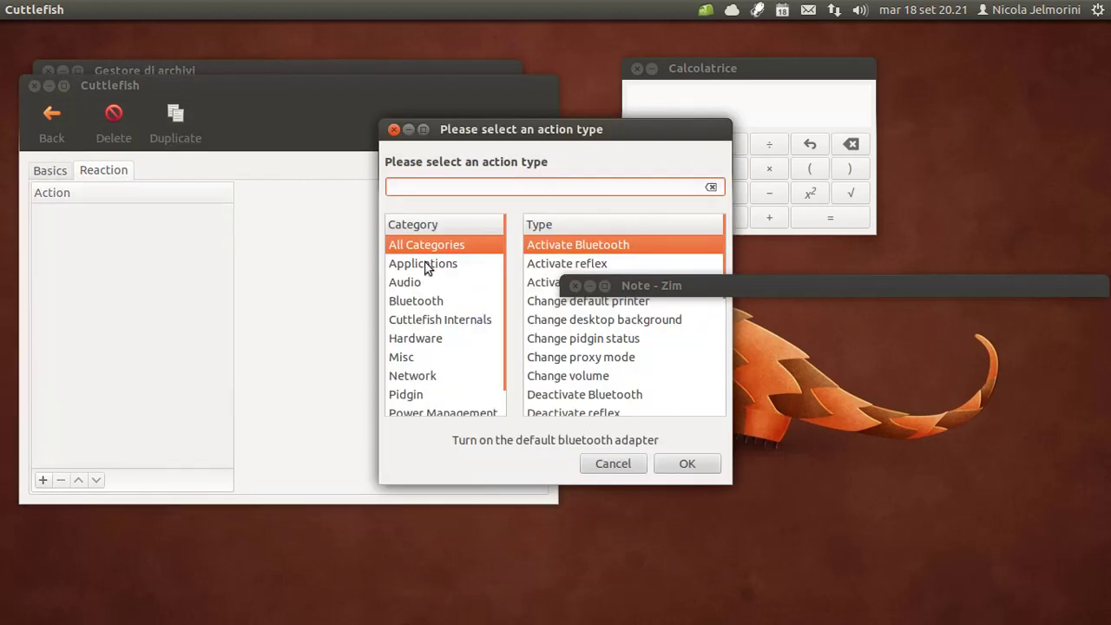
left_click(425, 268)
left_click_drag(486, 132, 212, 201)
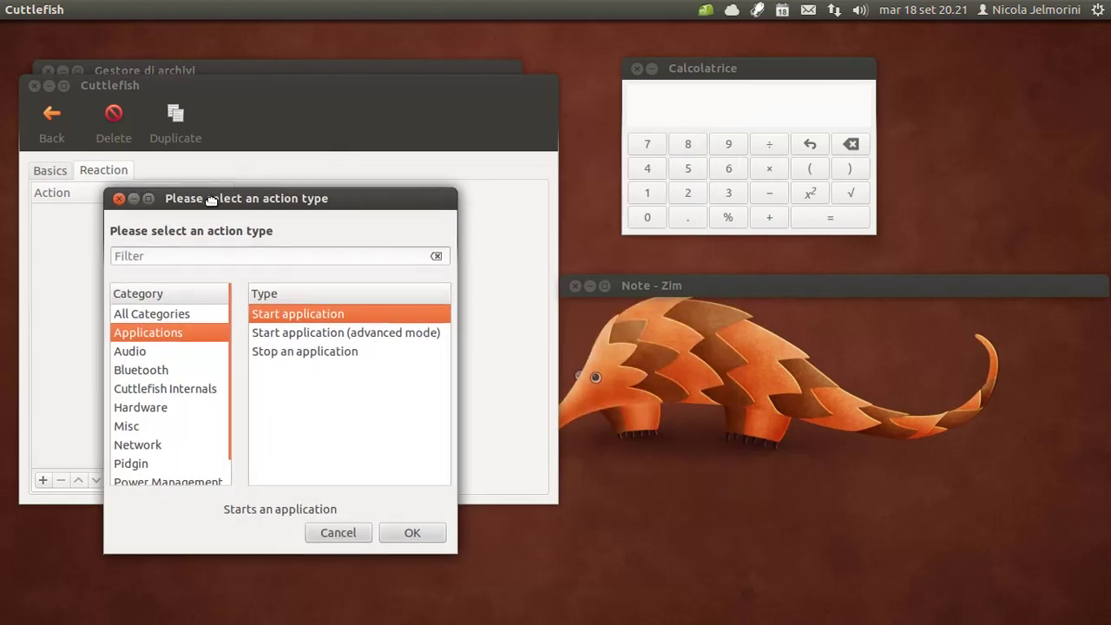
left_click(291, 353)
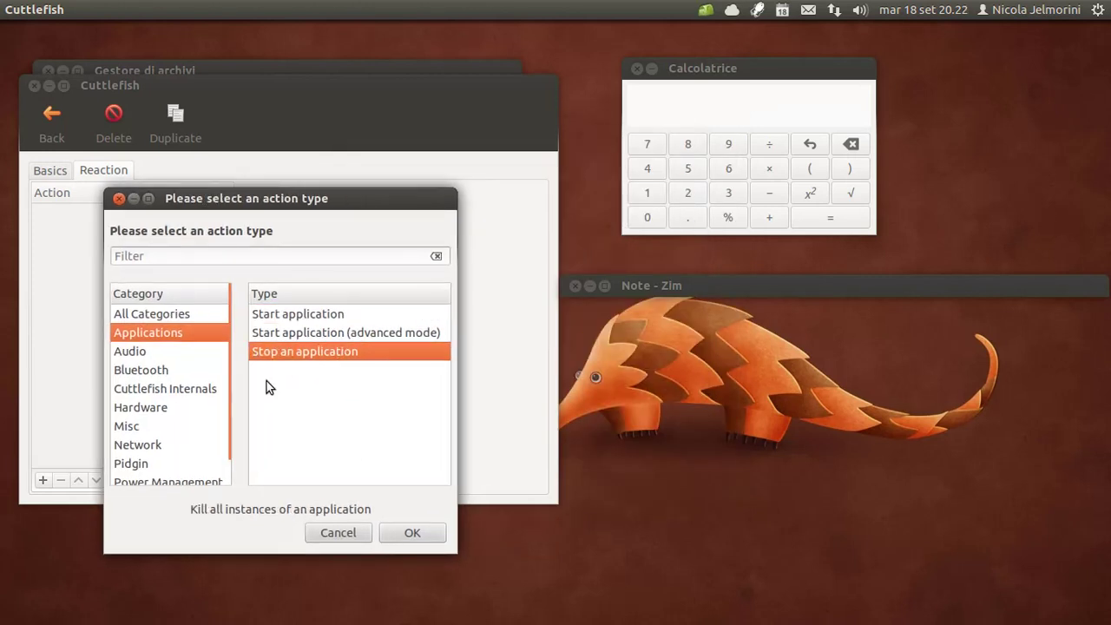
left_click(414, 539)
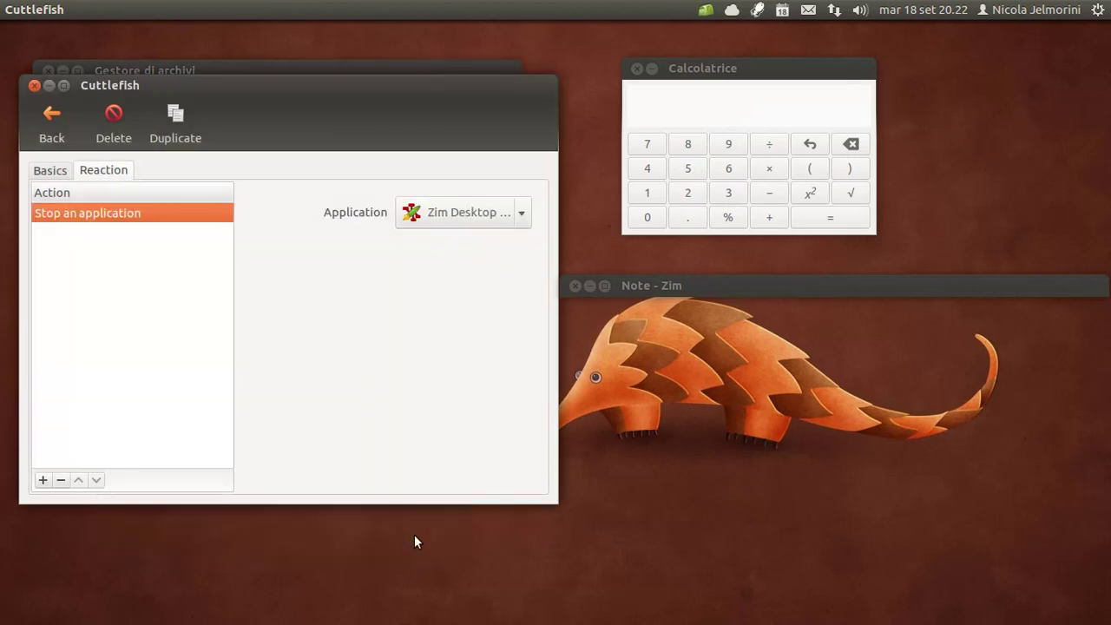
Set Archive Manager as the application that the "Stop an application" action closes
left_click(430, 222)
scroll(436, 205, "up", 4)
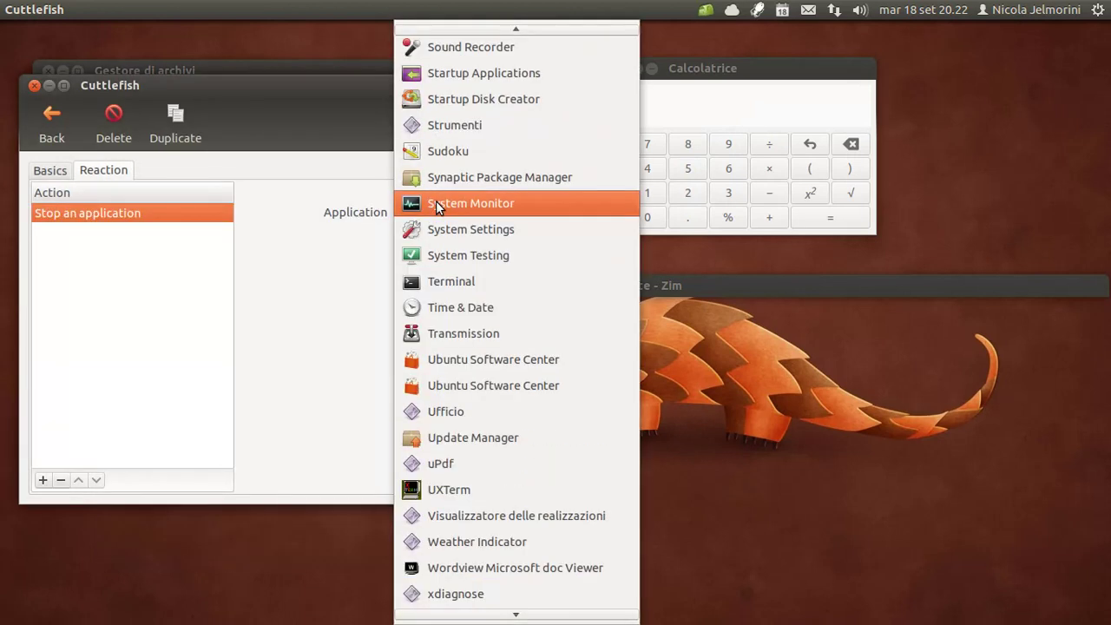
scroll(513, 288, "up", 8)
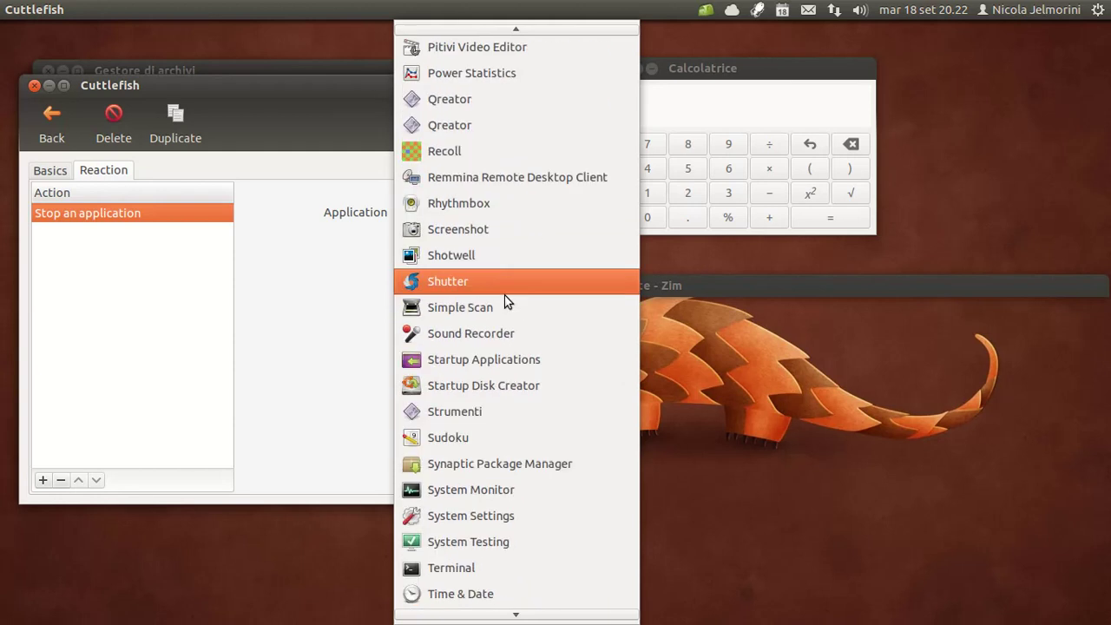
scroll(495, 317, "up", 15)
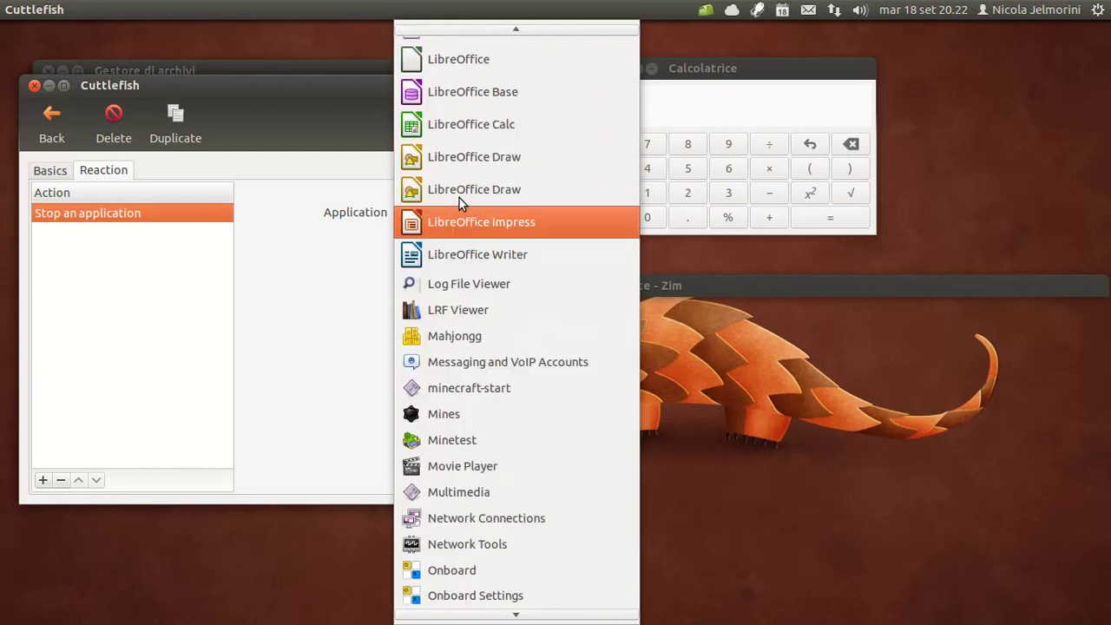
scroll(479, 215, "up", 10)
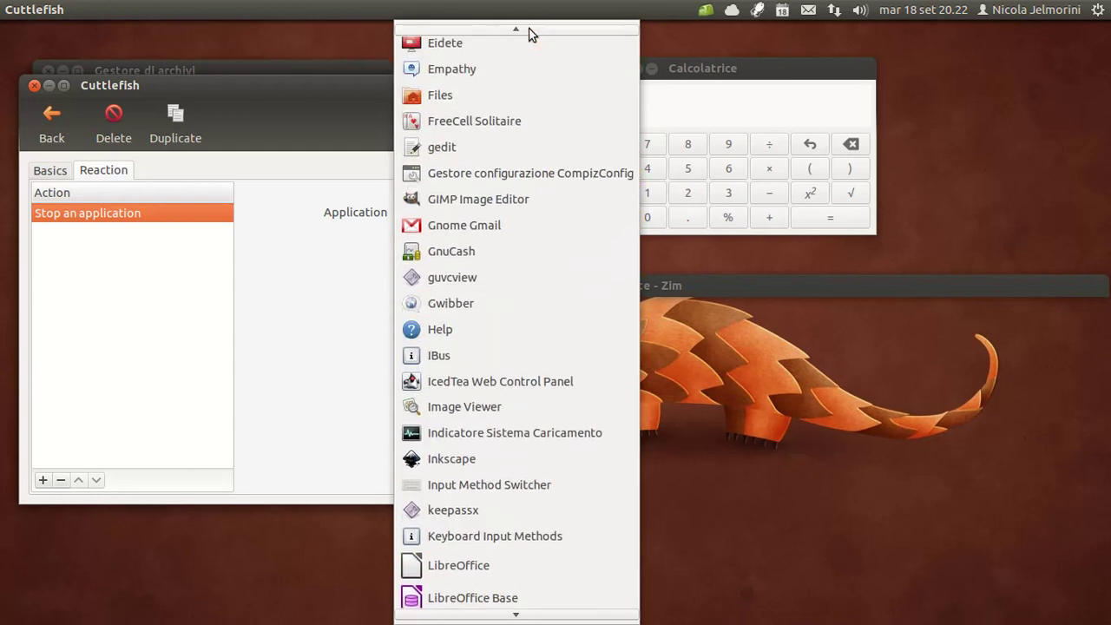
scroll(525, 37, "up", 10)
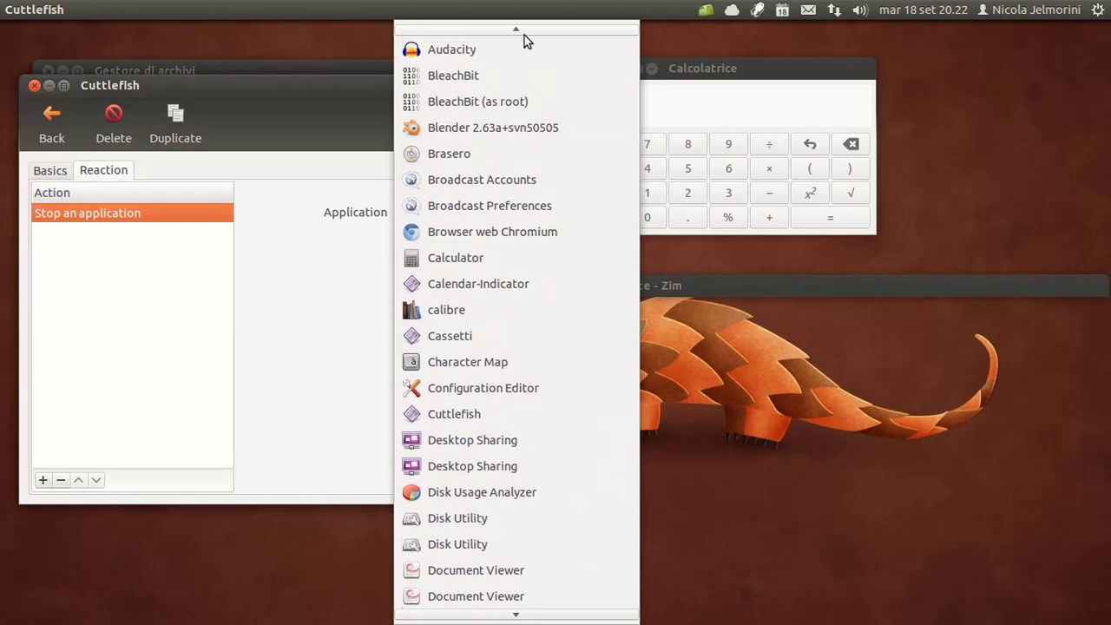
left_click(496, 75)
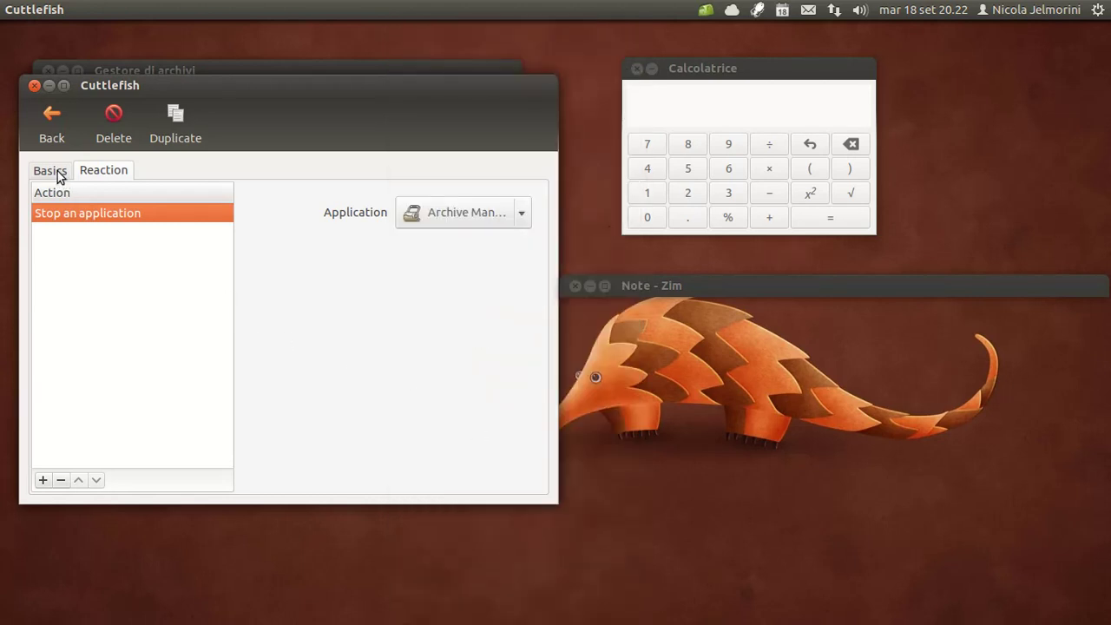
Return to the reflex list, close the Cuttlefish configuration window, and close Calculator to test the "Demo chiudi calcolatrice" reflex
left_click(53, 121)
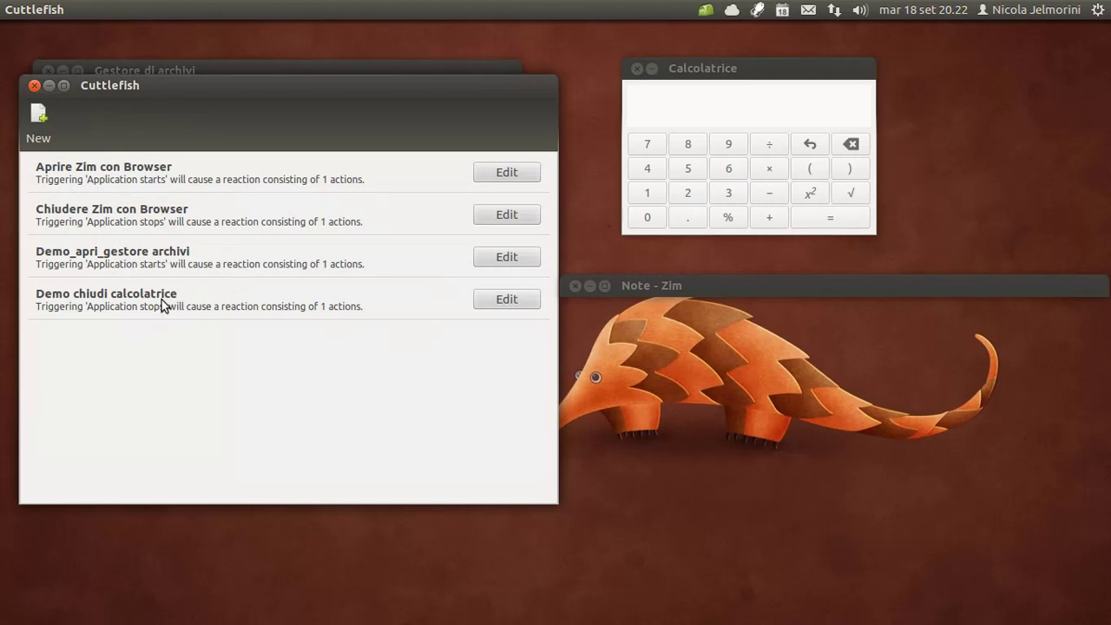
left_click(34, 86)
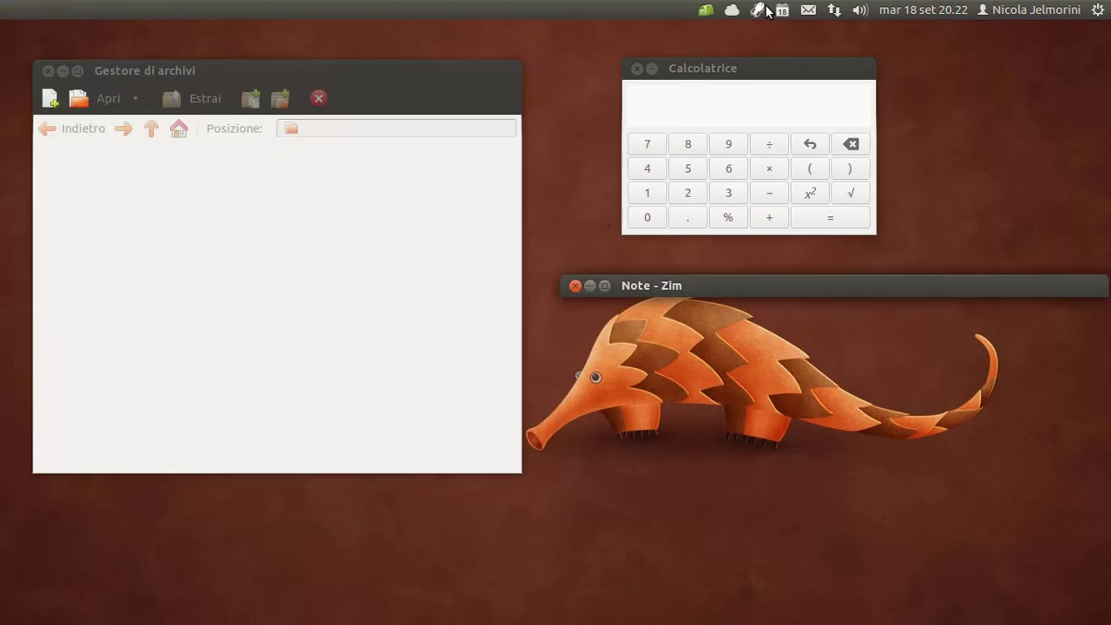
left_click(730, 69)
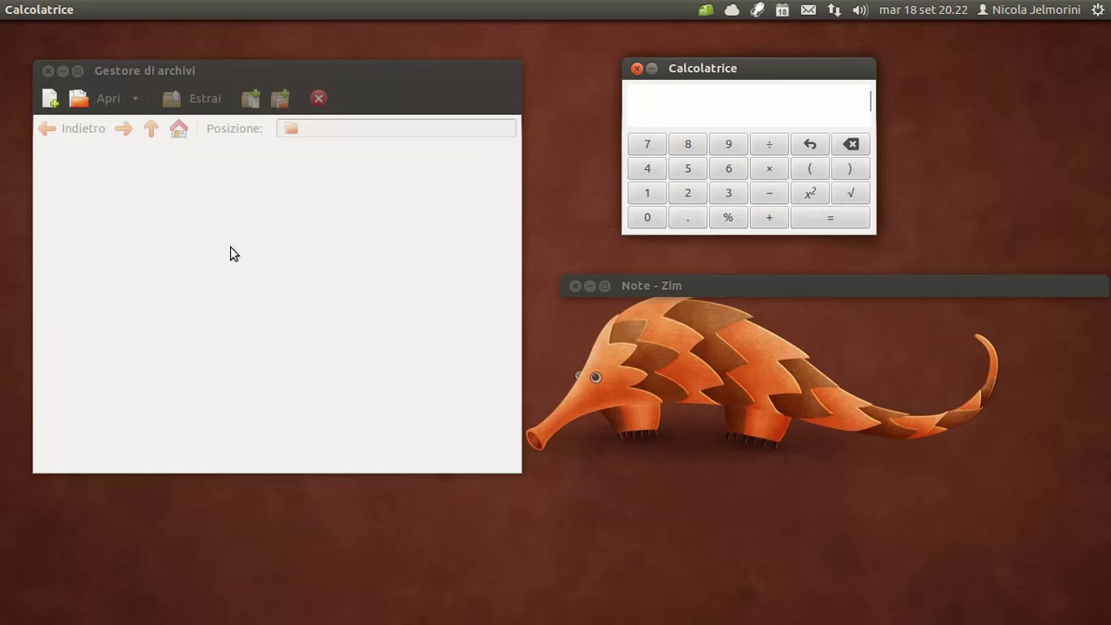
left_click(638, 67)
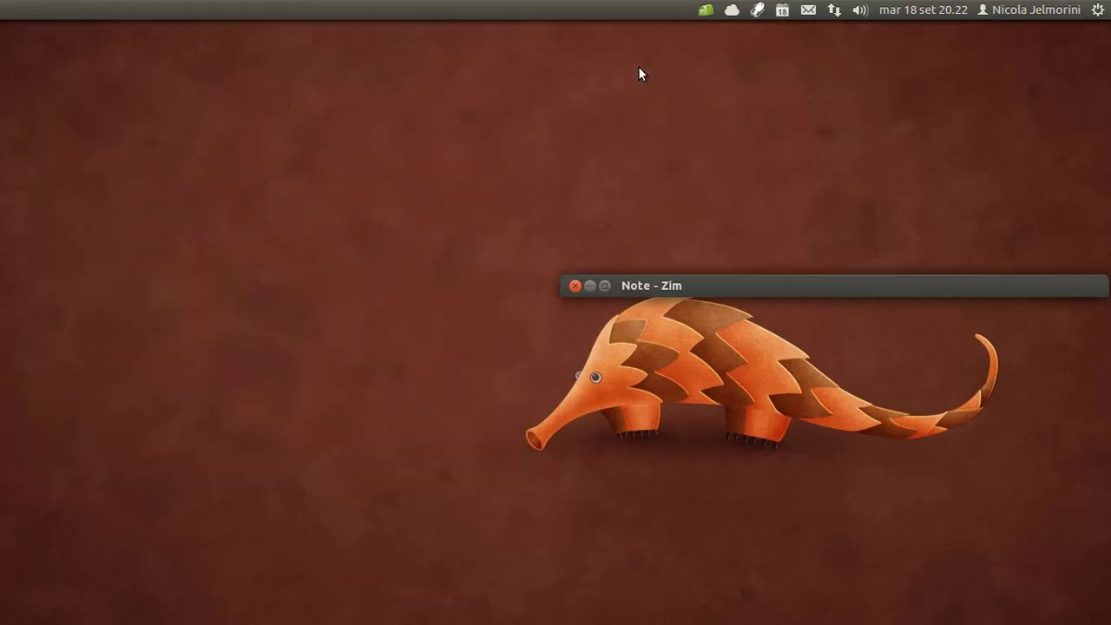
left_click(375, 145)
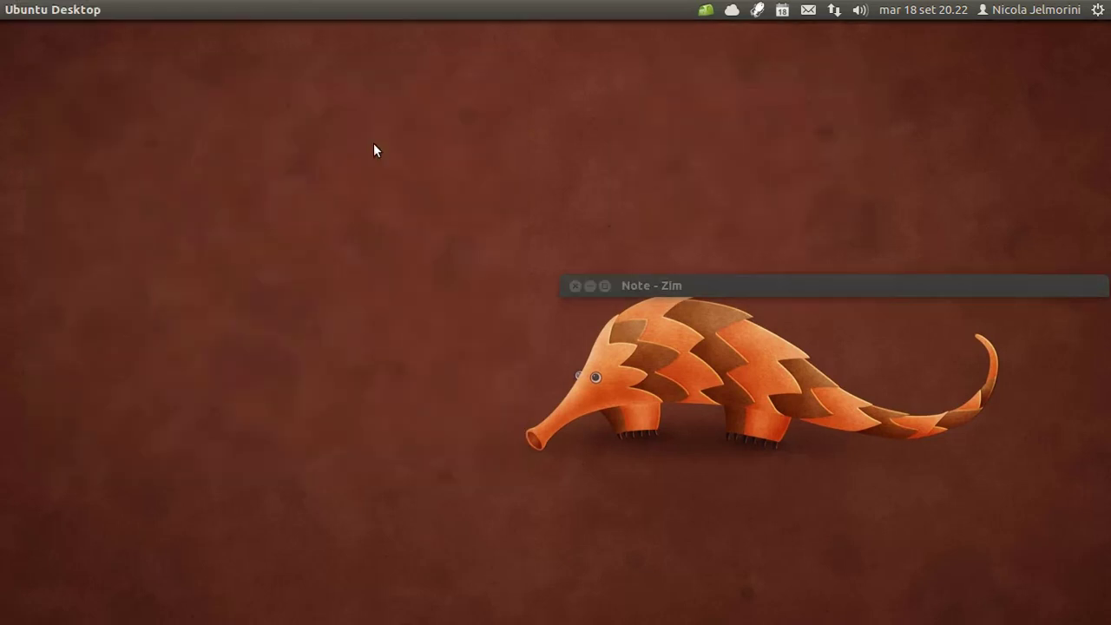
mouse_move(5, 93)
left_click(824, 286)
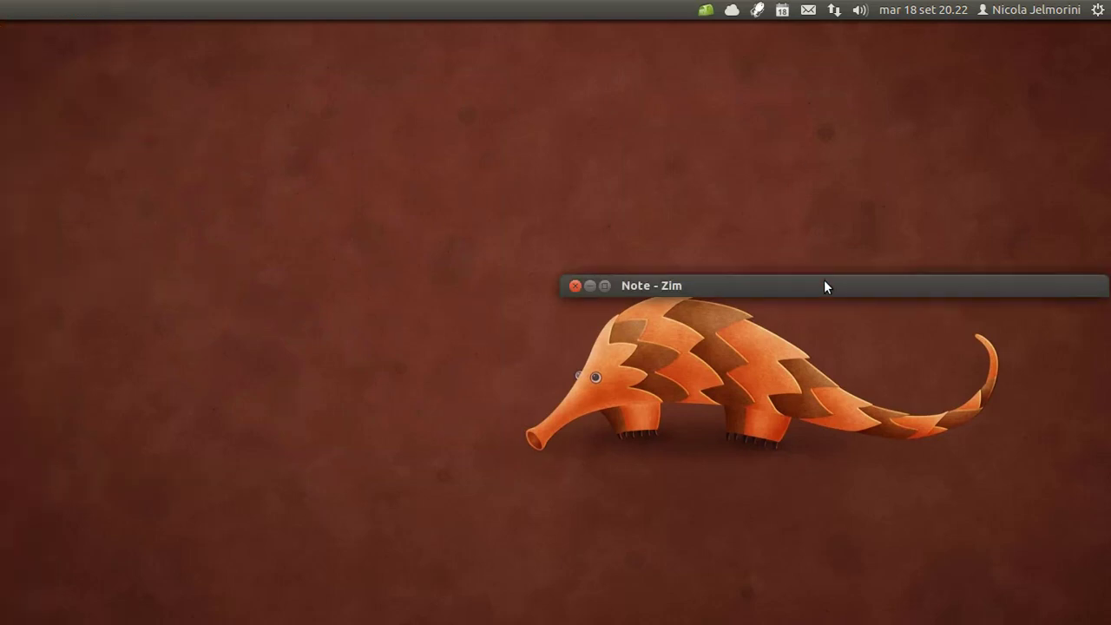
Open the Cuttlefish configuration, edit the "Demo chiudi calcolatrice" reflex, and bring up the event type selection for its stimulus
left_click(757, 9)
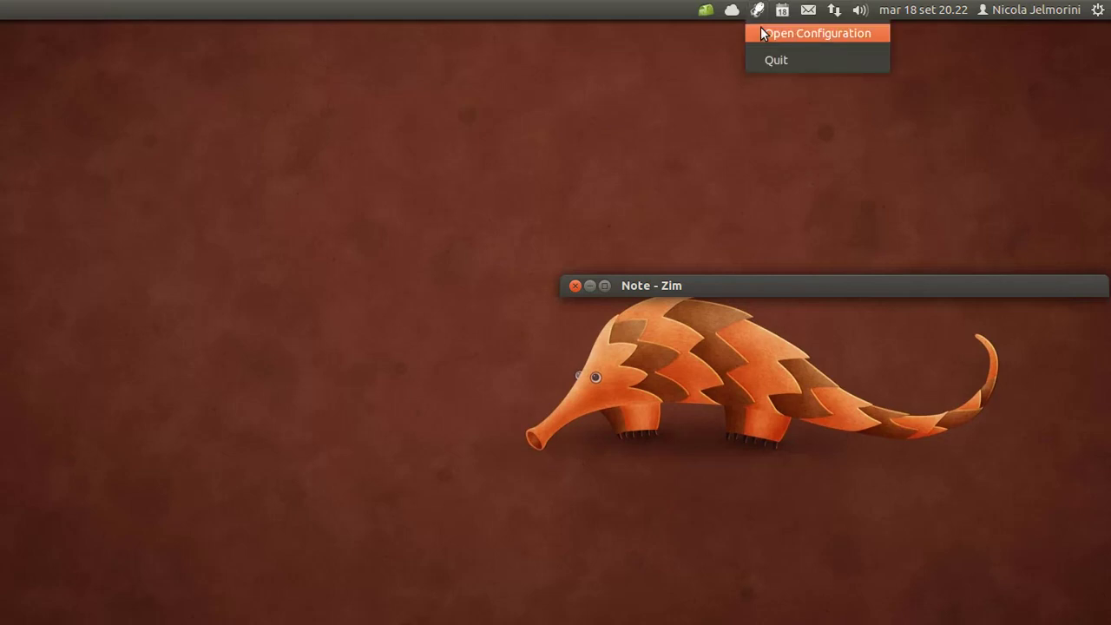
left_click(764, 33)
left_click(491, 304)
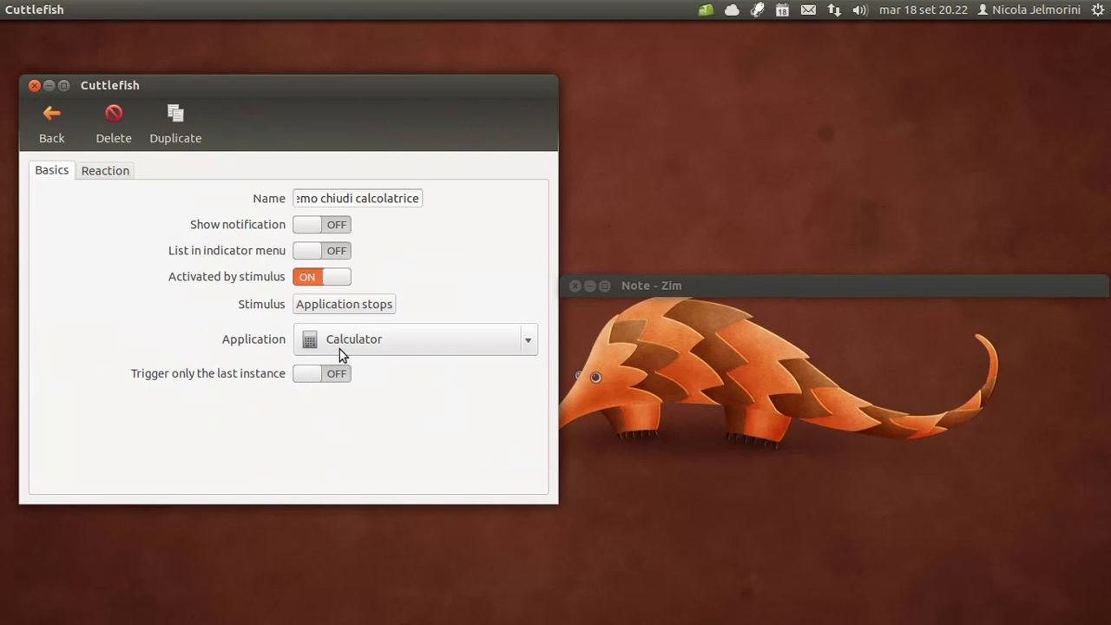
left_click(358, 306)
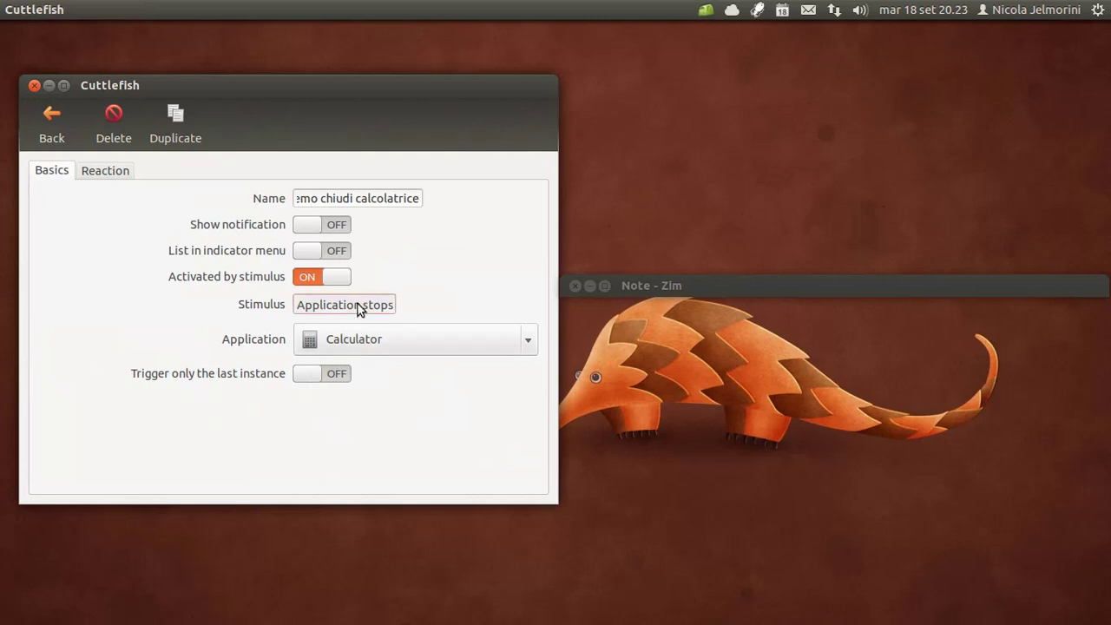
left_click_drag(540, 129, 239, 69)
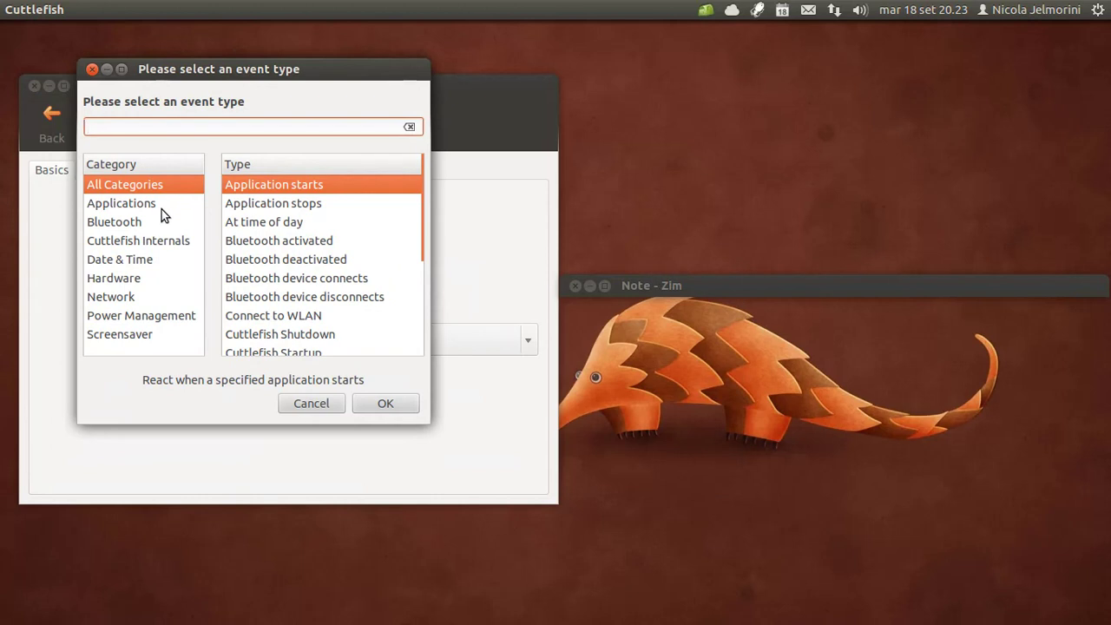
Examine the stimulus events in the Applications, Bluetooth, Date & Time, Network and Power Management categories
left_click(139, 203)
left_click(132, 222)
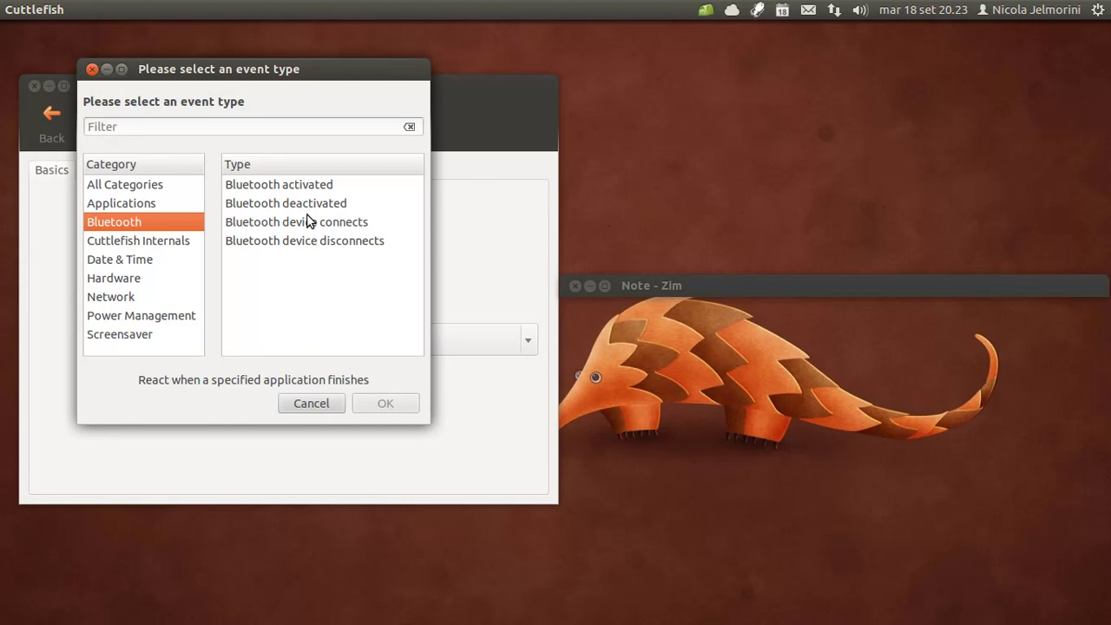
left_click(128, 256)
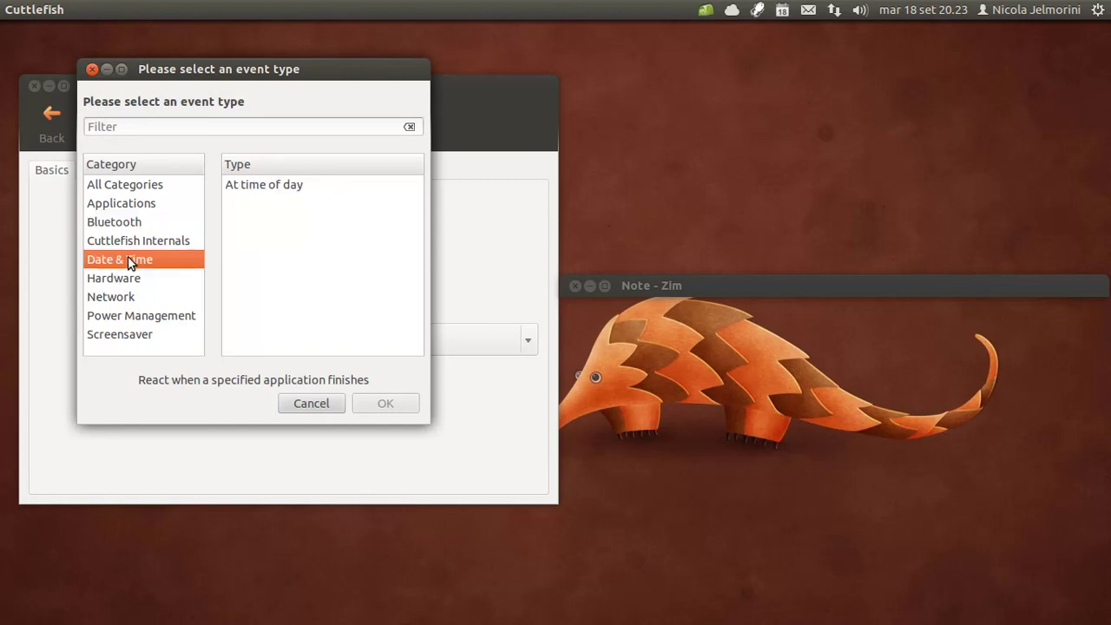
left_click(266, 185)
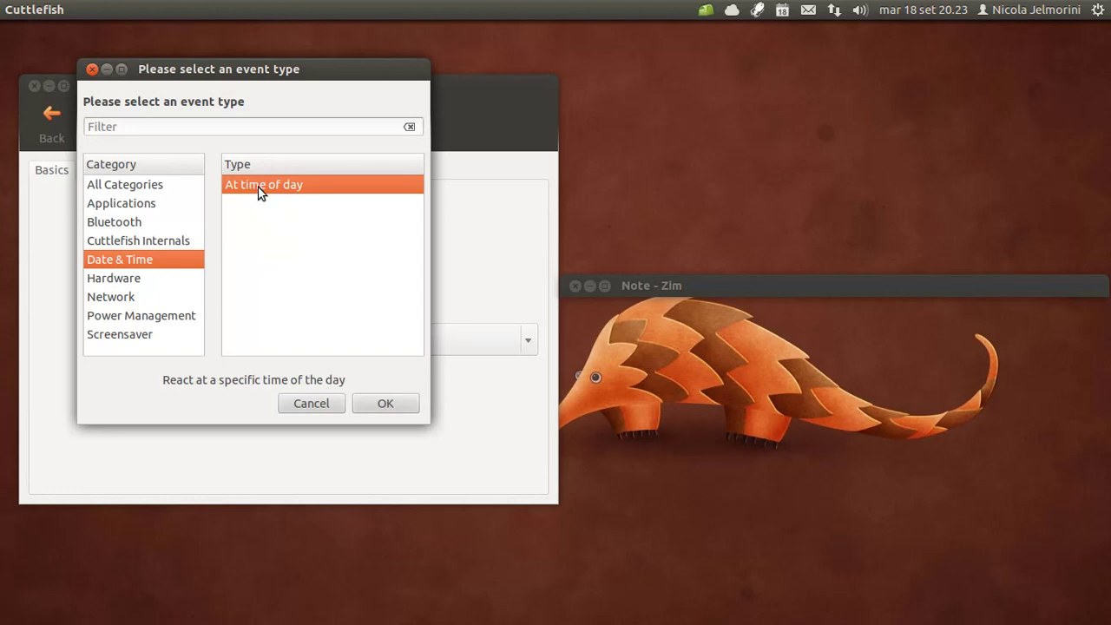
left_click(110, 297)
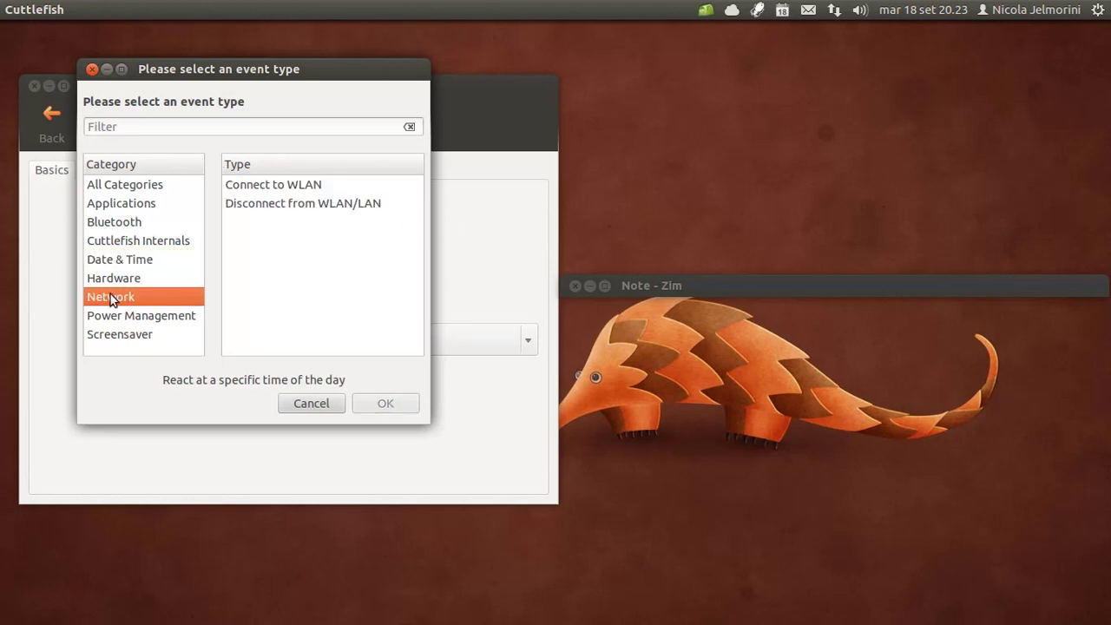
left_click(261, 189)
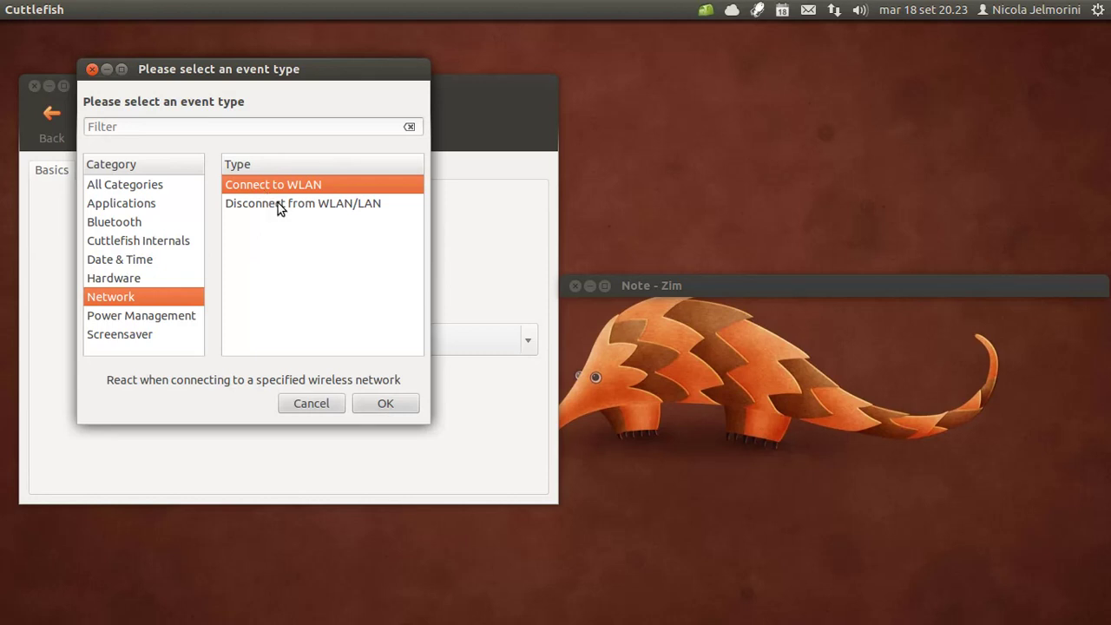
left_click(173, 313)
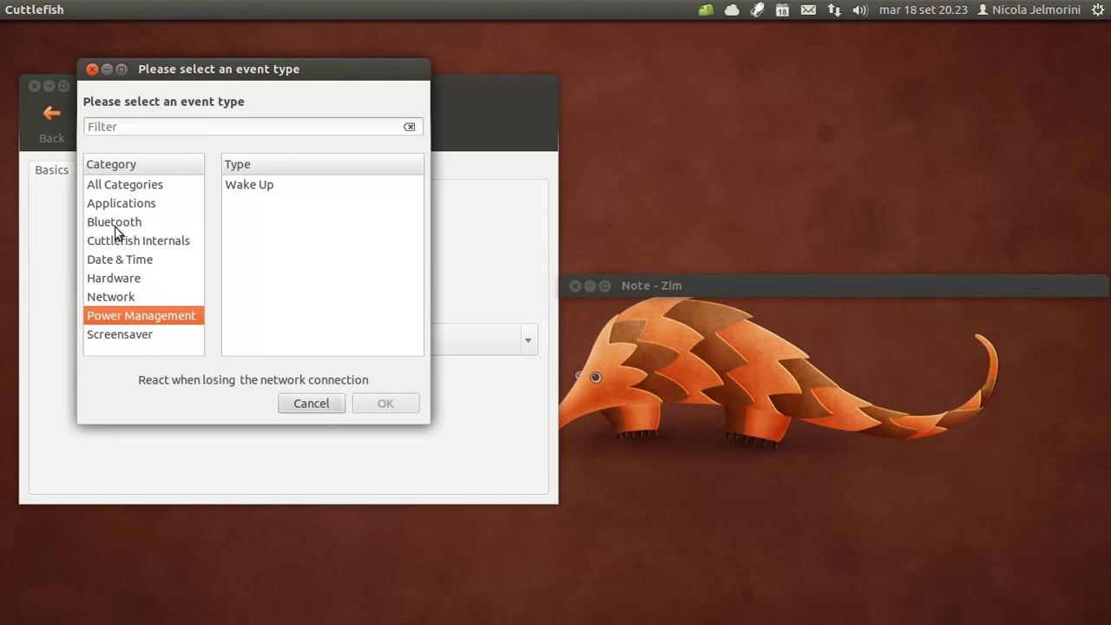
Cancel the event type selection and close the Cuttlefish configuration by way of the reflex list
left_click(323, 401)
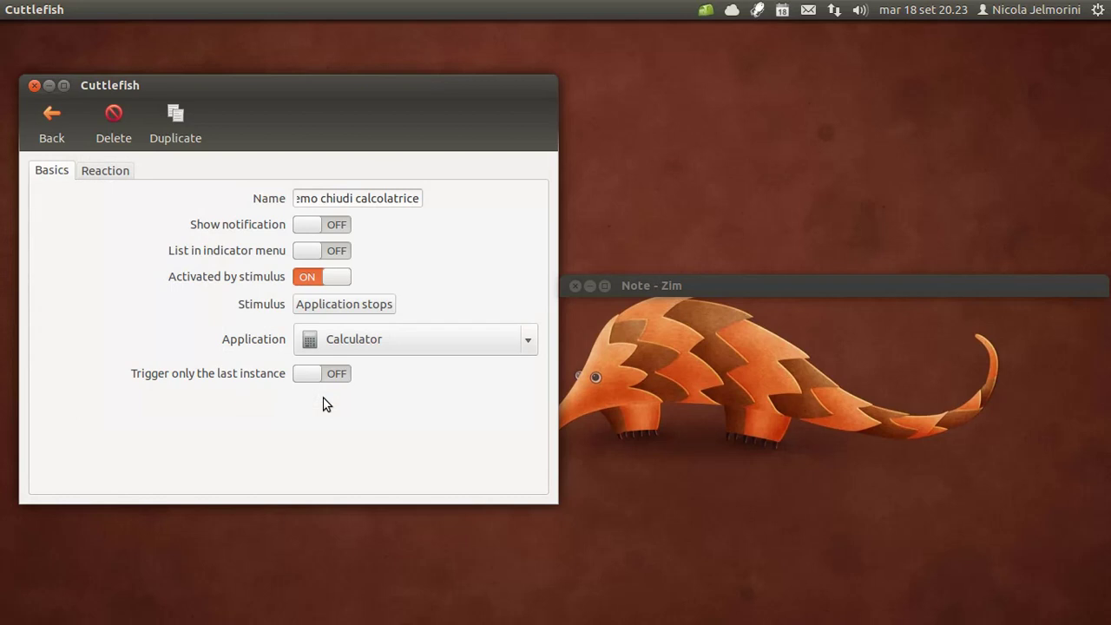
left_click(62, 125)
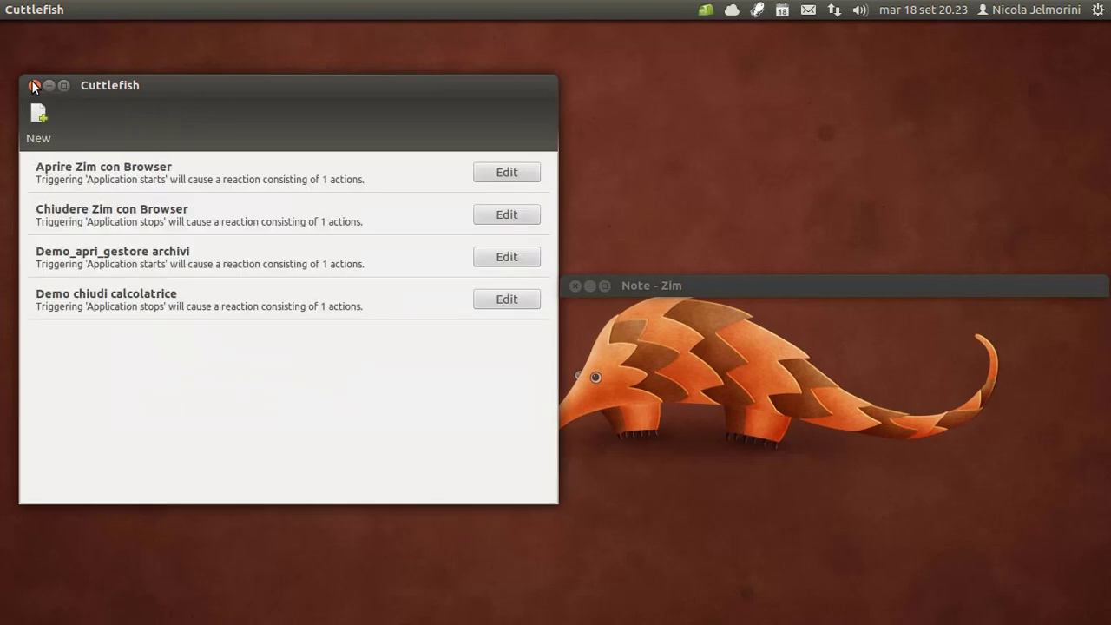
left_click(34, 85)
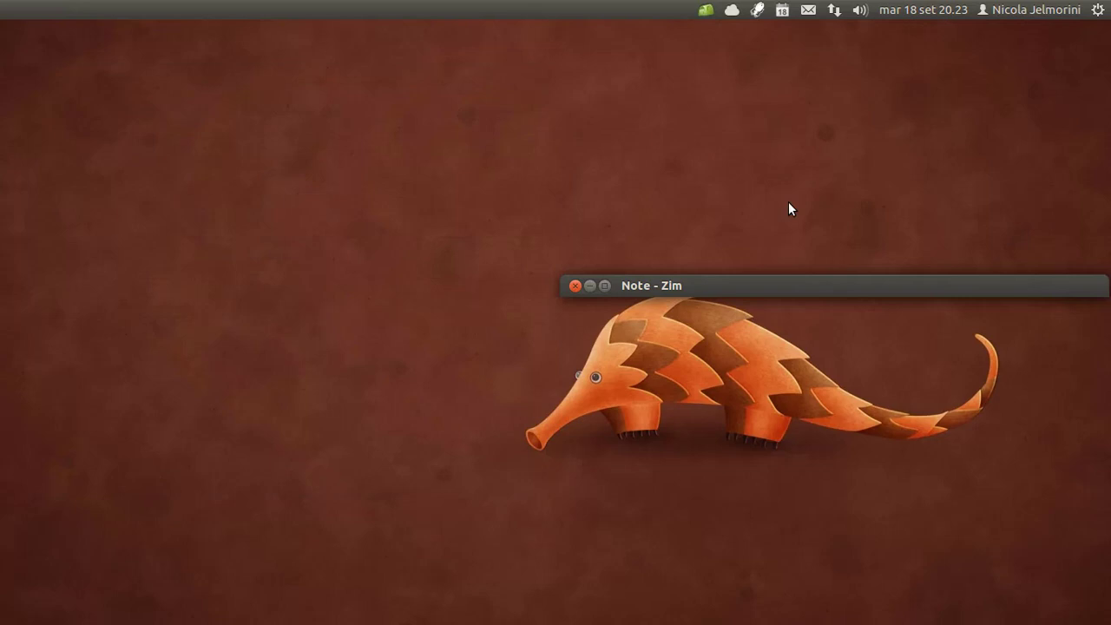
Unroll the Zim note window and reopen the Cuttlefish configuration window beside it
double_click(824, 282)
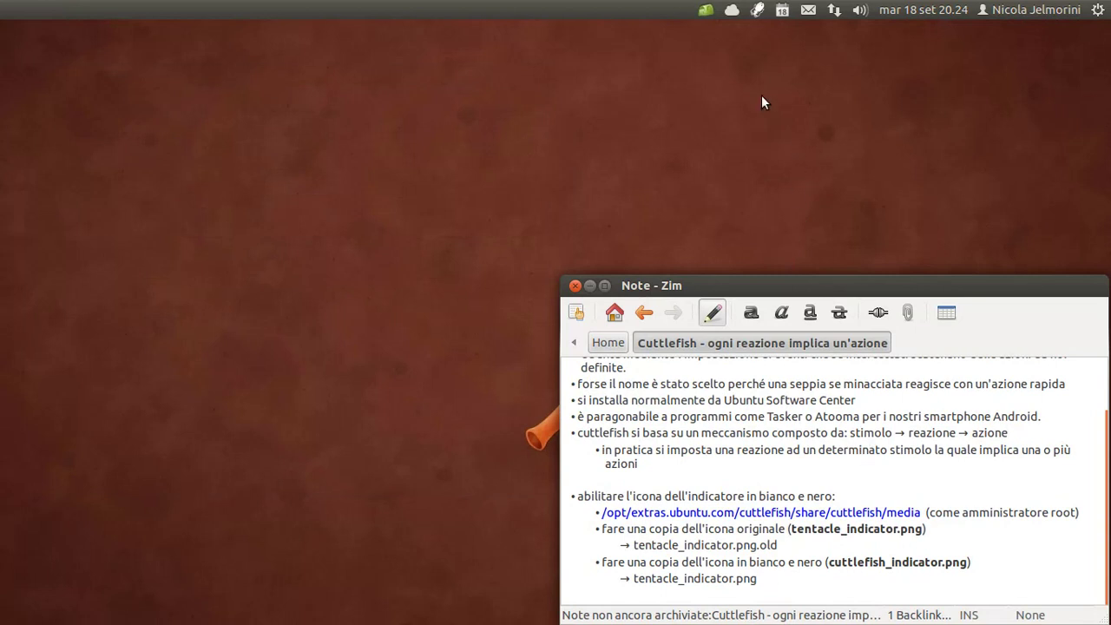
left_click(760, 10)
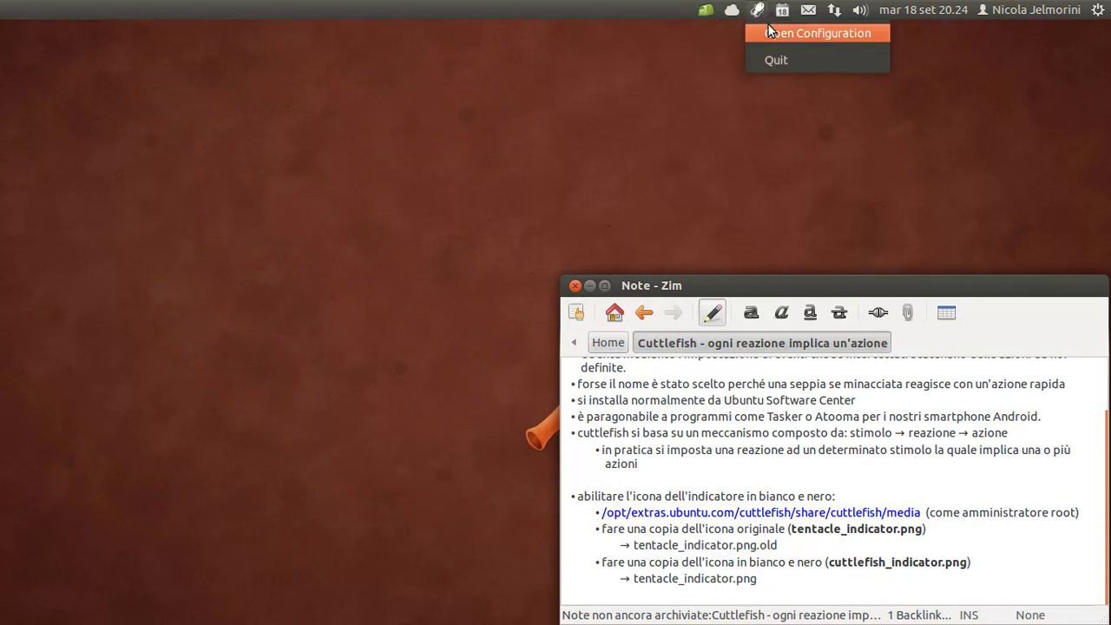
left_click(768, 32)
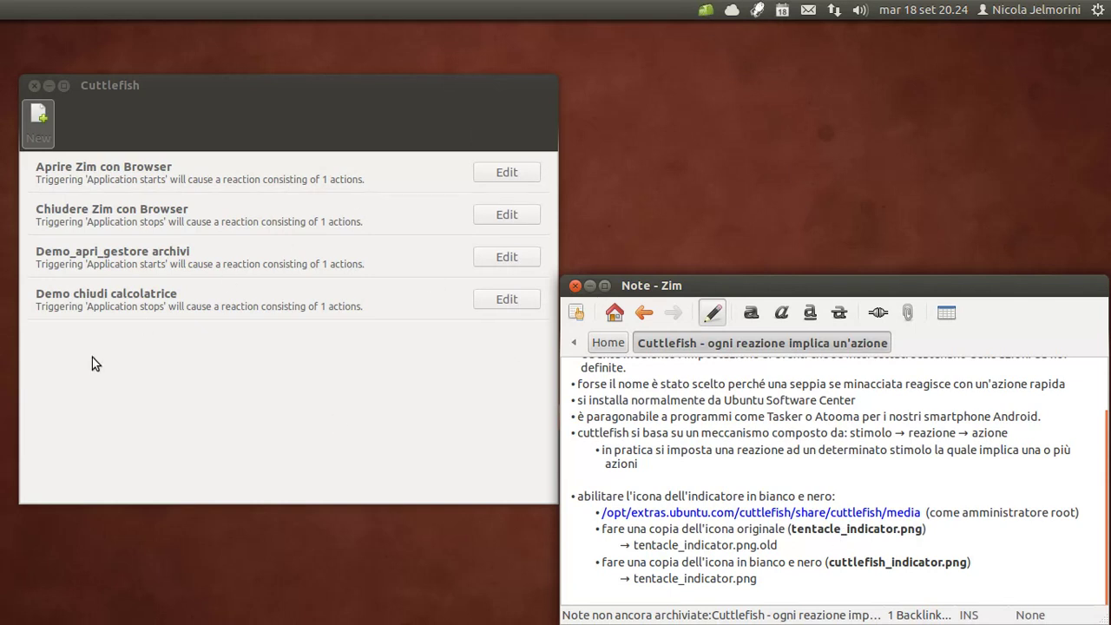
mouse_move(7, 444)
left_click_drag(433, 87, 428, 74)
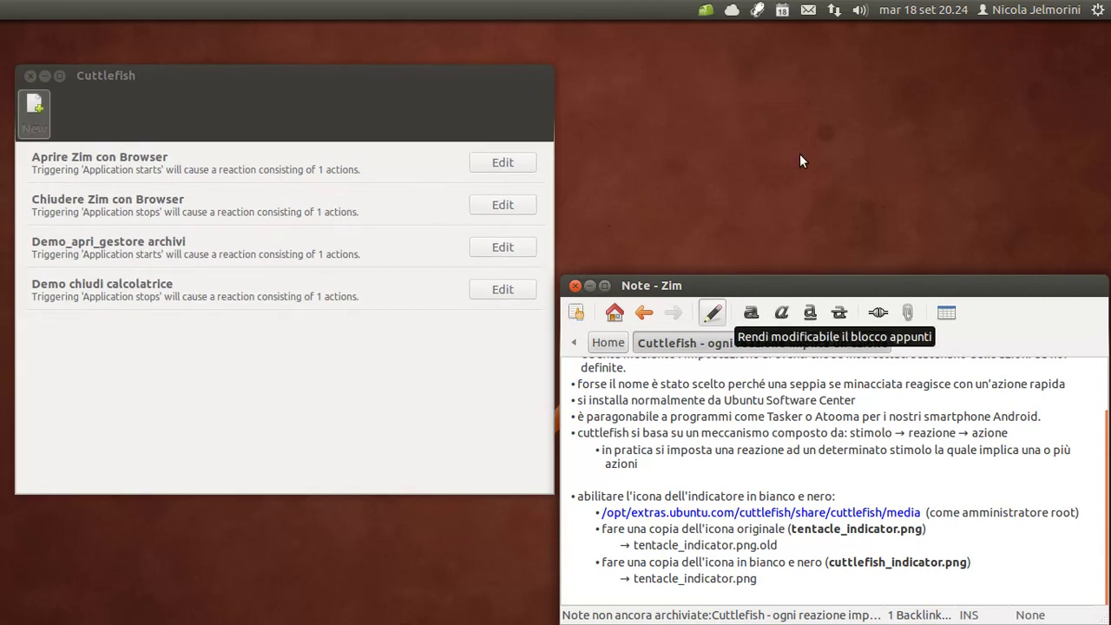
Compare Cuttlefish's launcher icon with its indicator icon
mouse_move(9, 514)
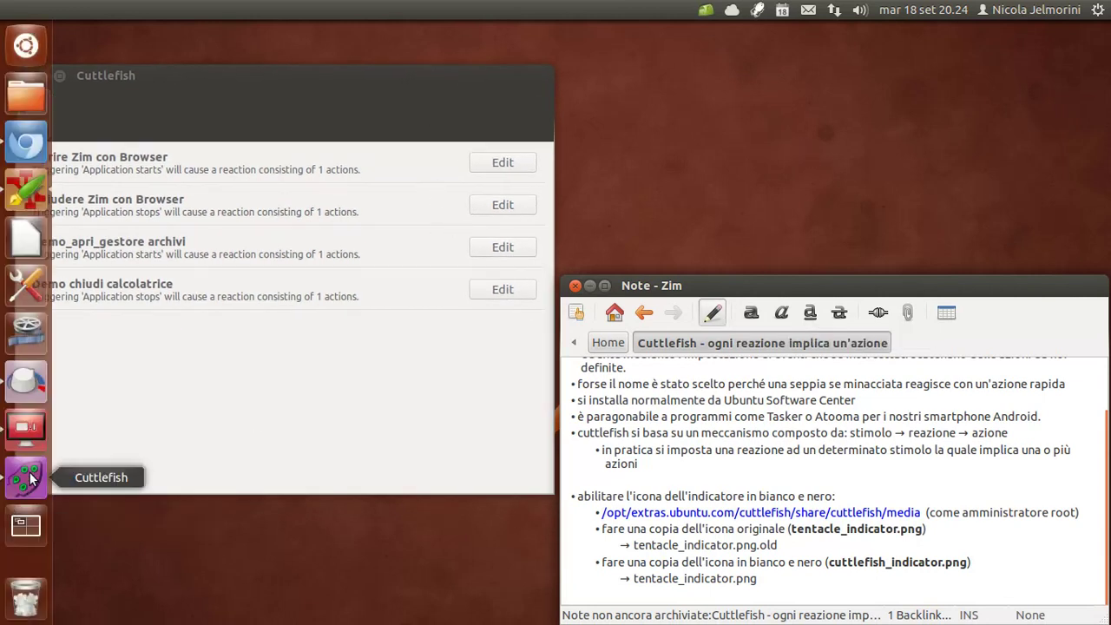
left_click(758, 16)
left_click(758, 16)
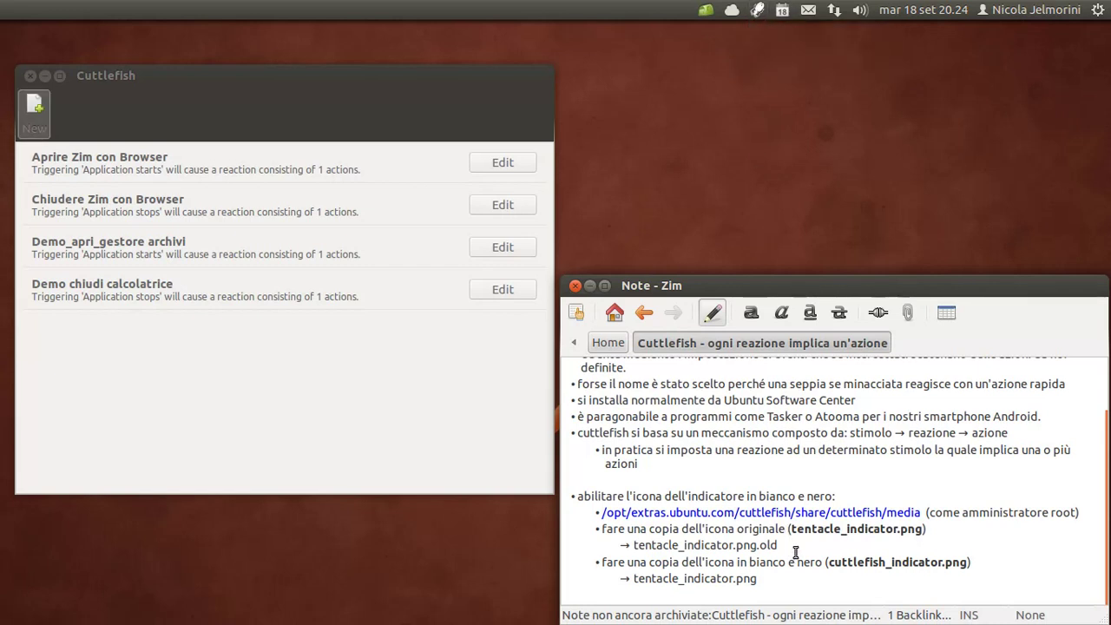
Open the /opt/extras.ubuntu.com/cuttlefish/share/cuttlefish/media folder linked in the note and move its window clear of the instructions
left_click(750, 513)
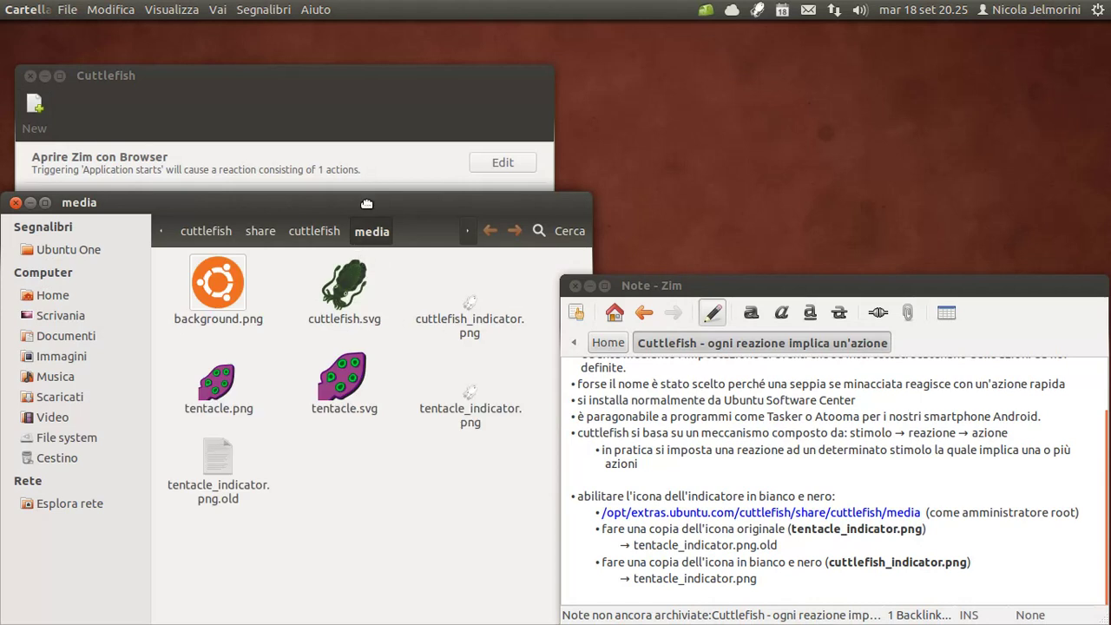
left_click_drag(373, 171, 370, 36)
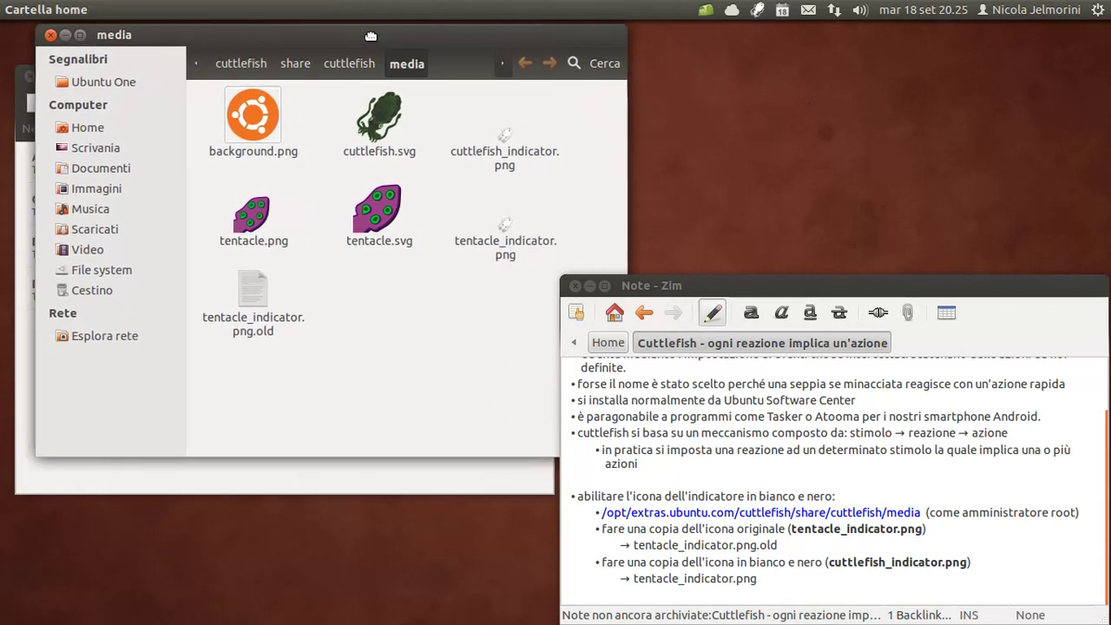
Highlight the "come amministratore root" remark beside the folder path in the note, and reposition the media folder window
left_click(1054, 508)
left_click_drag(1079, 512, 934, 512)
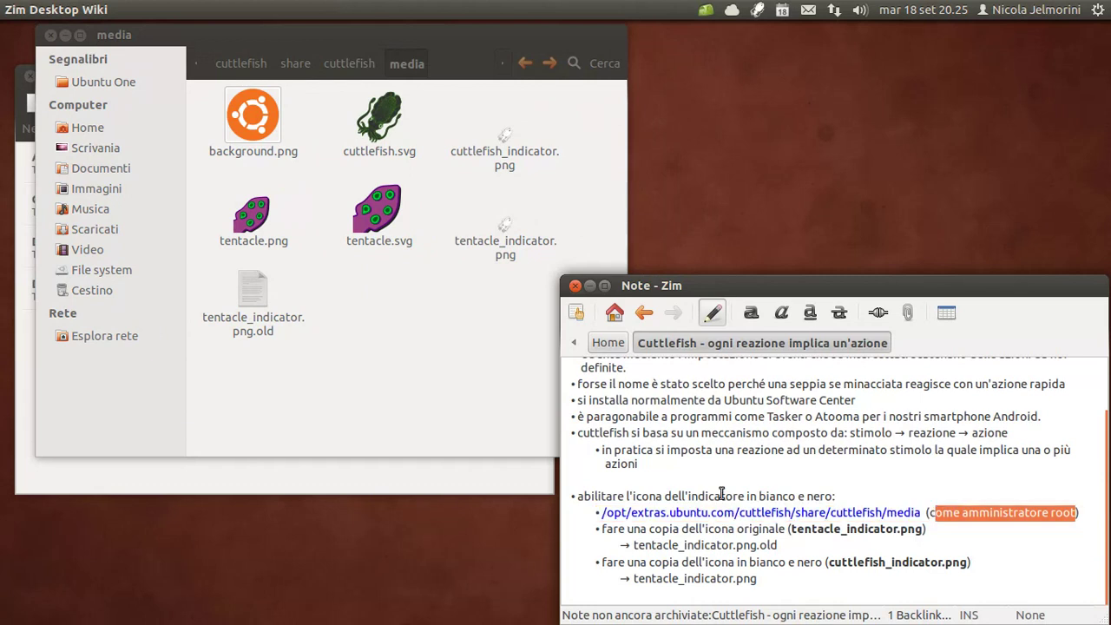
left_click(370, 353)
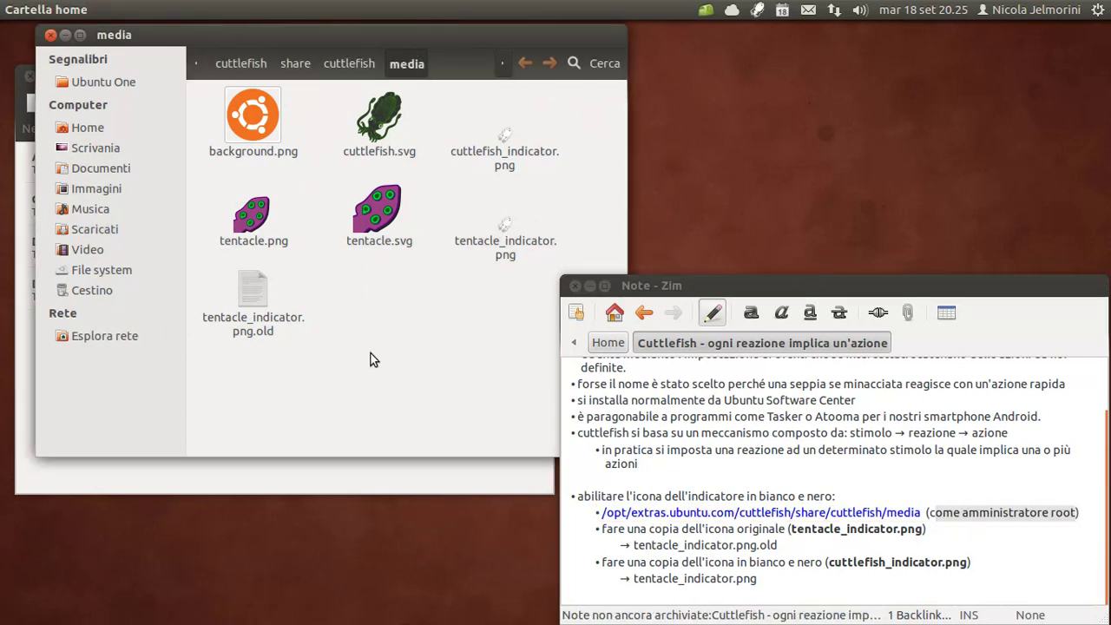
left_click(1049, 514)
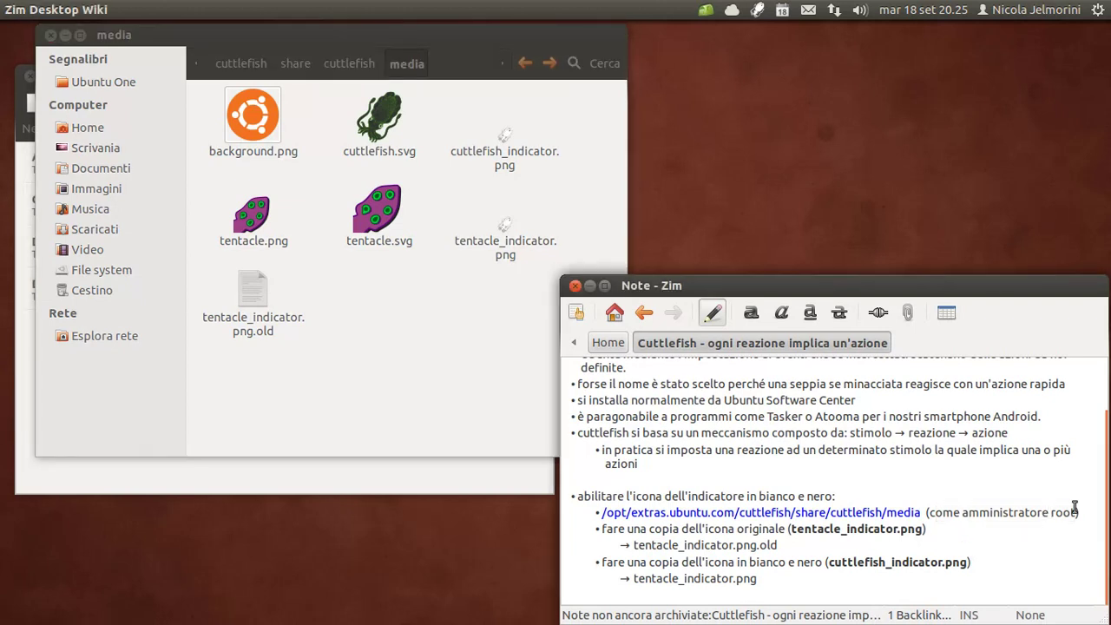
left_click_drag(1075, 509, 928, 513)
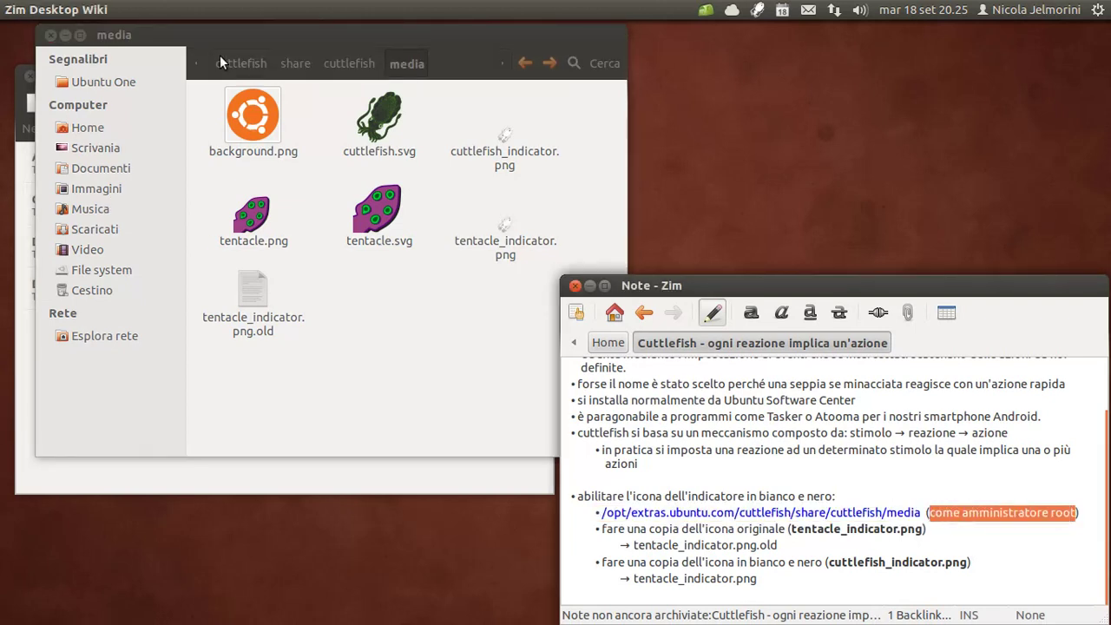
left_click_drag(223, 33, 223, 48)
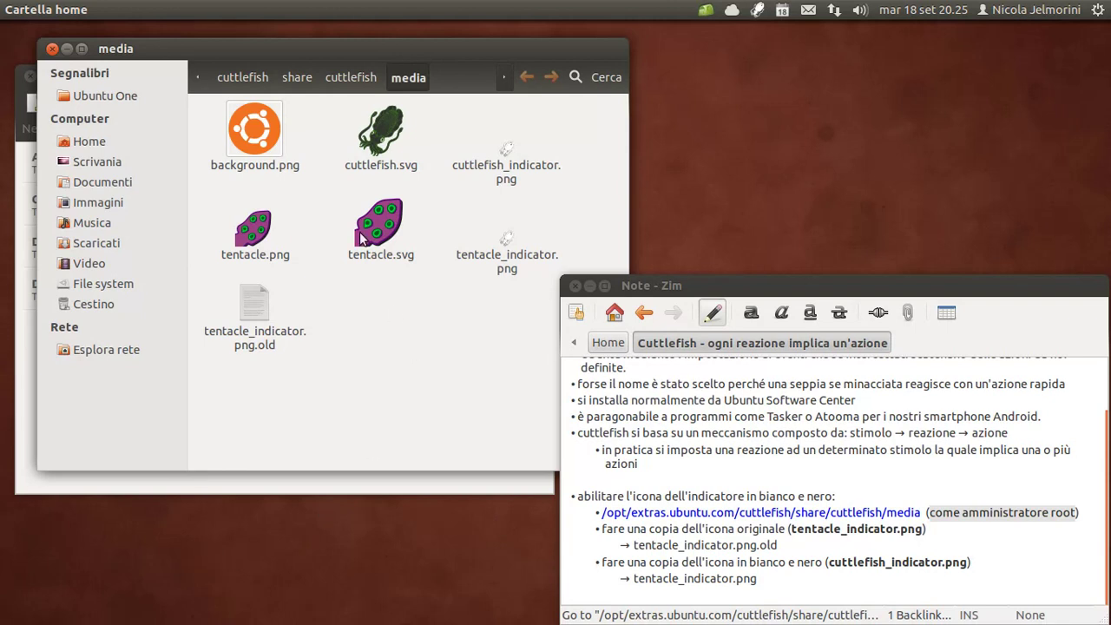
left_click_drag(262, 45, 263, 44)
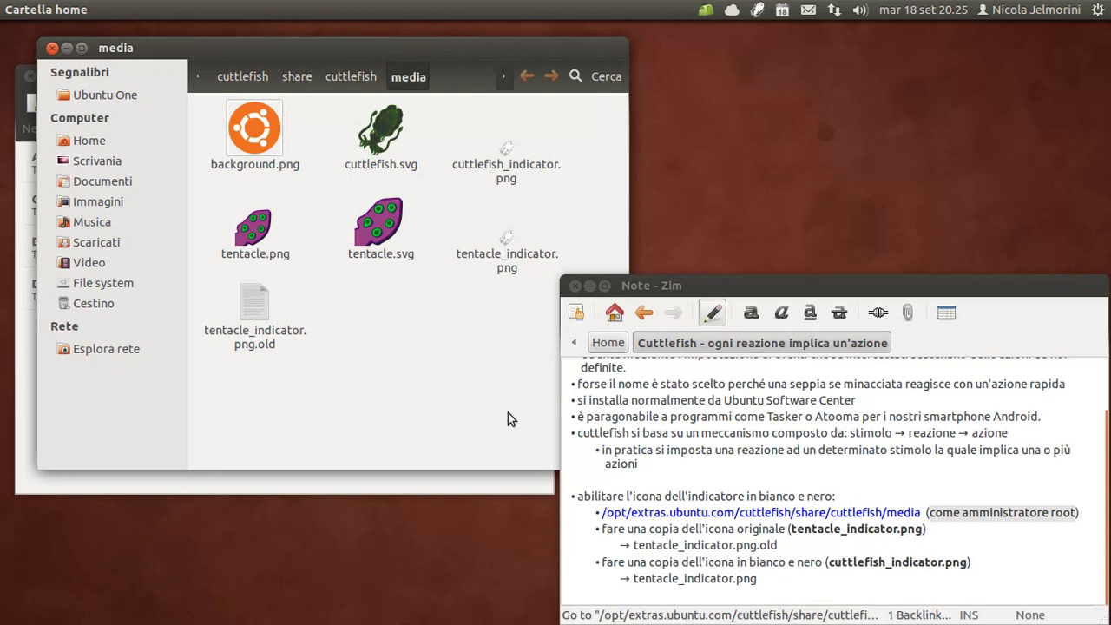
Review the note's instruction to copy tentacle_indicator.png as tentacle_indicator.png.old and locate that backup in the media folder
left_click(692, 532)
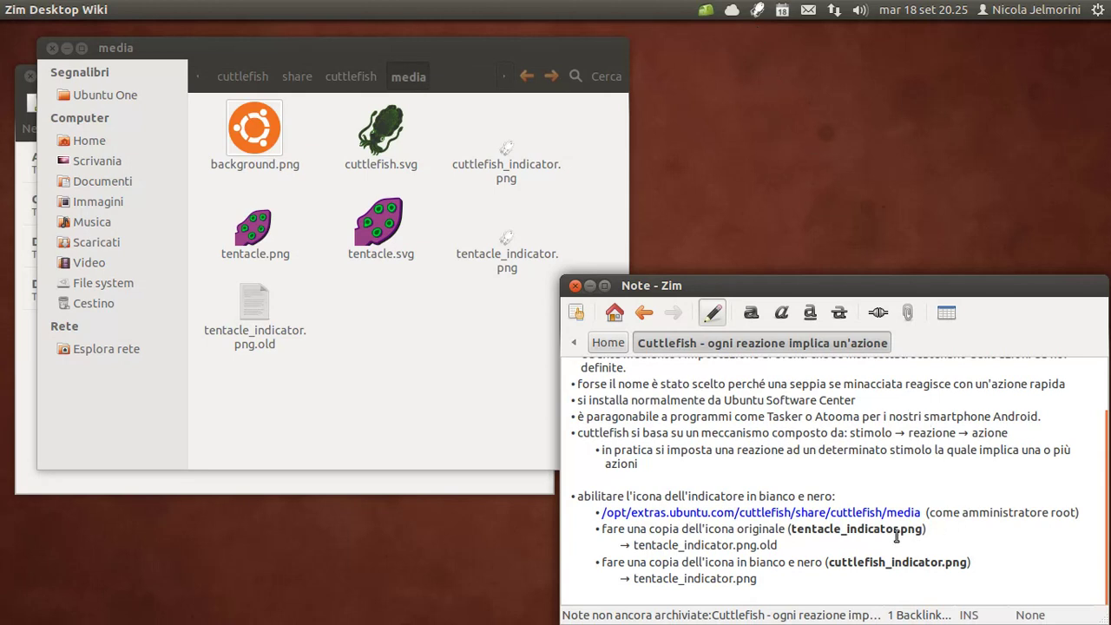
left_click_drag(788, 530, 928, 532)
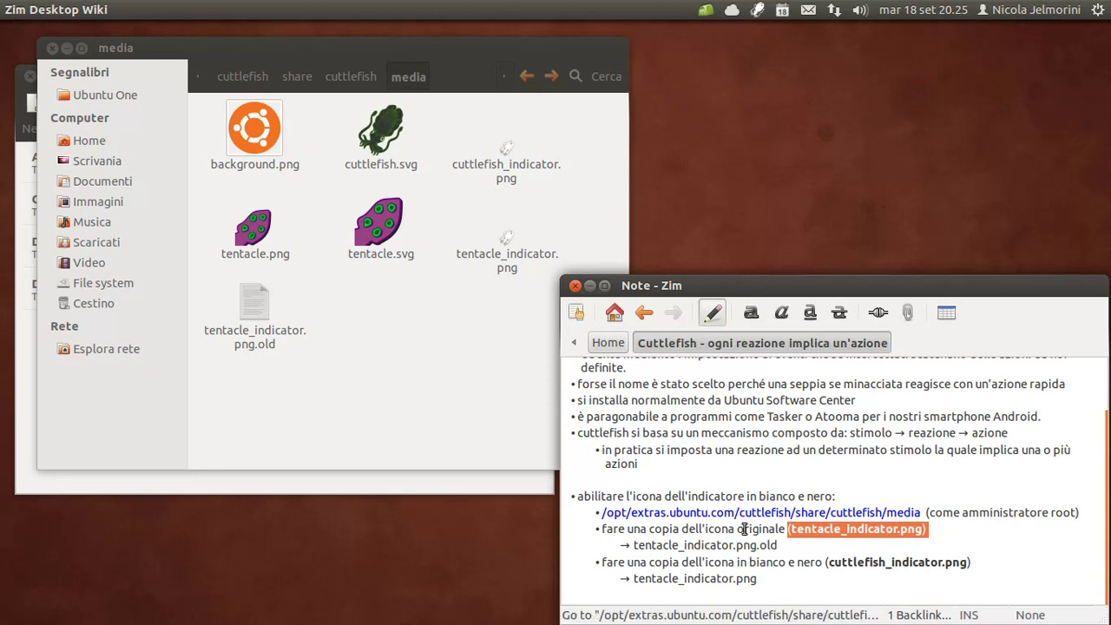
left_click(401, 363)
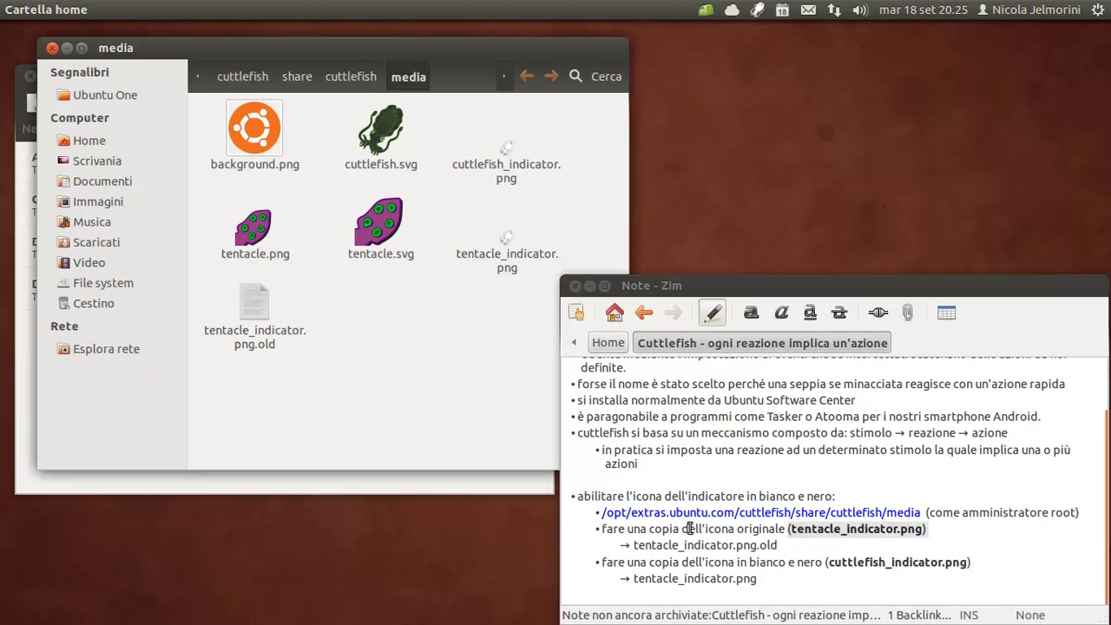
left_click_drag(798, 550, 636, 547)
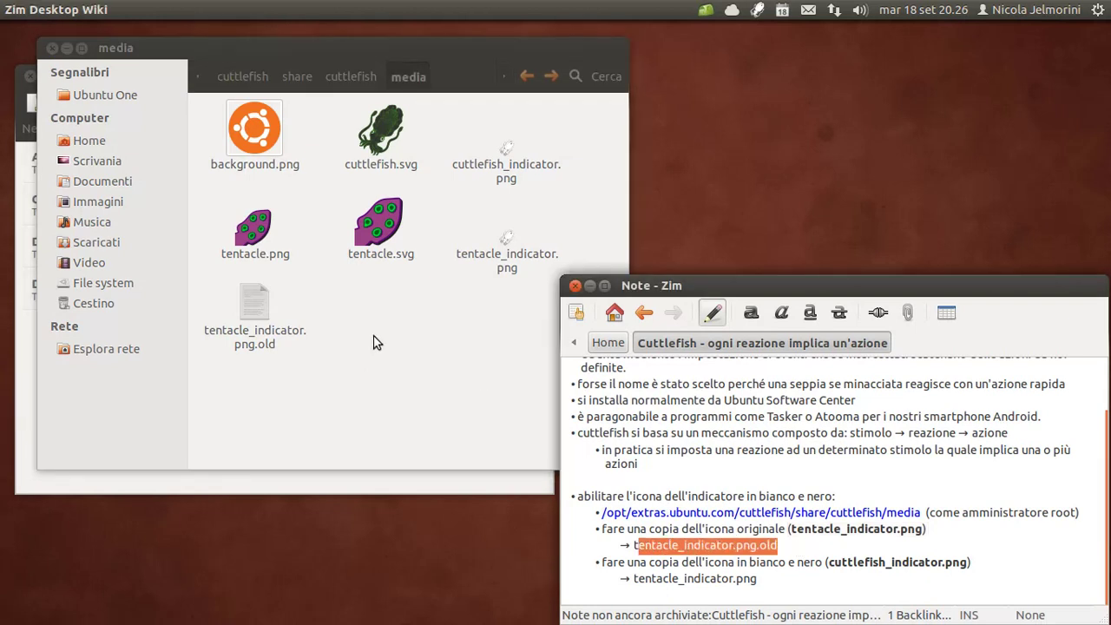
left_click(317, 346)
left_click(259, 309)
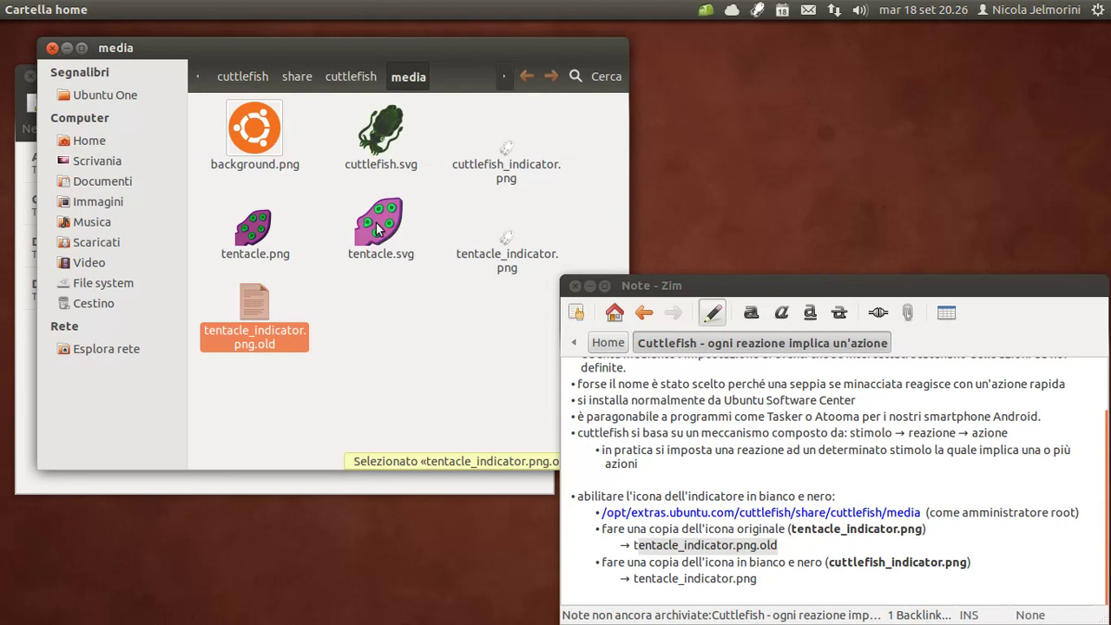
left_click(501, 366)
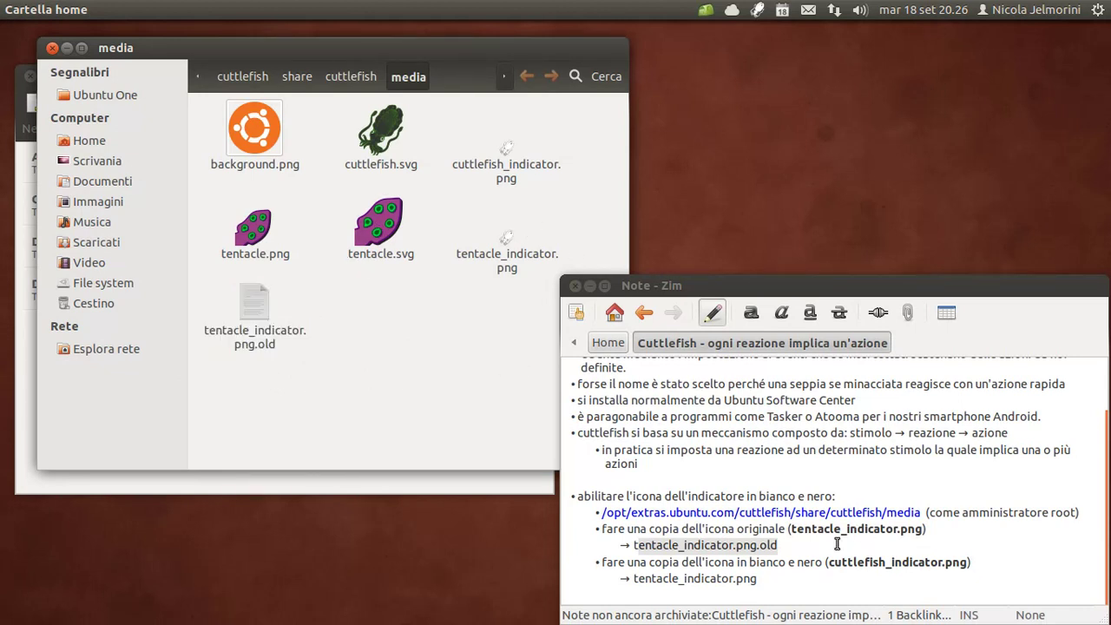
Review the note's instruction to copy cuttlefish_indicator.png as tentacle_indicator.png, and locate the black-and-white source icon in the media folder
left_click_drag(830, 563, 970, 562)
left_click(508, 151)
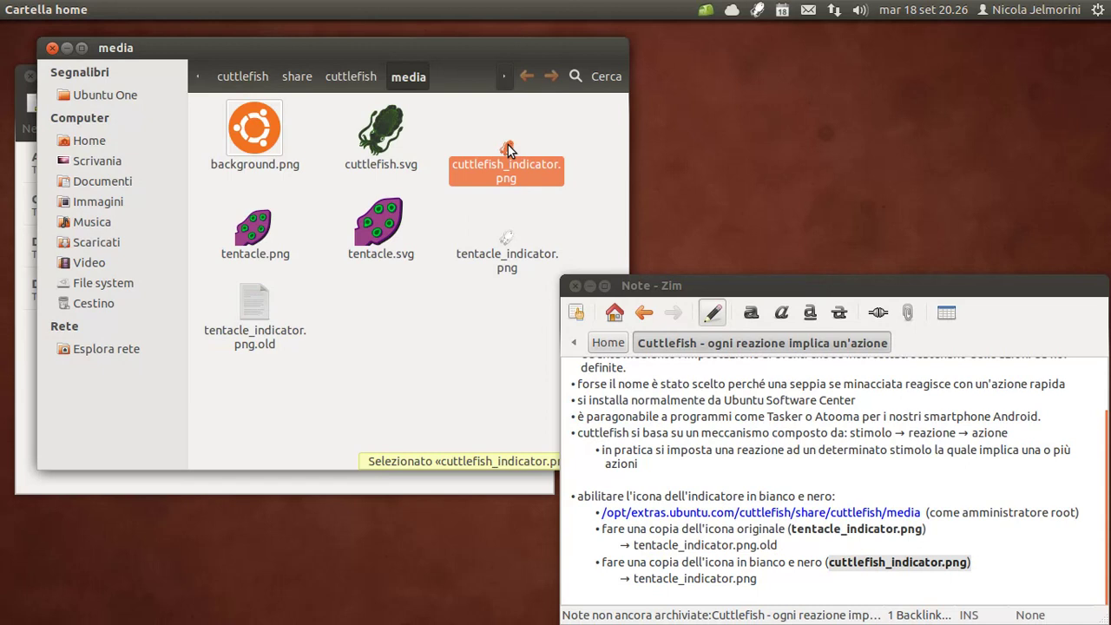
left_click(509, 149, "ctrl")
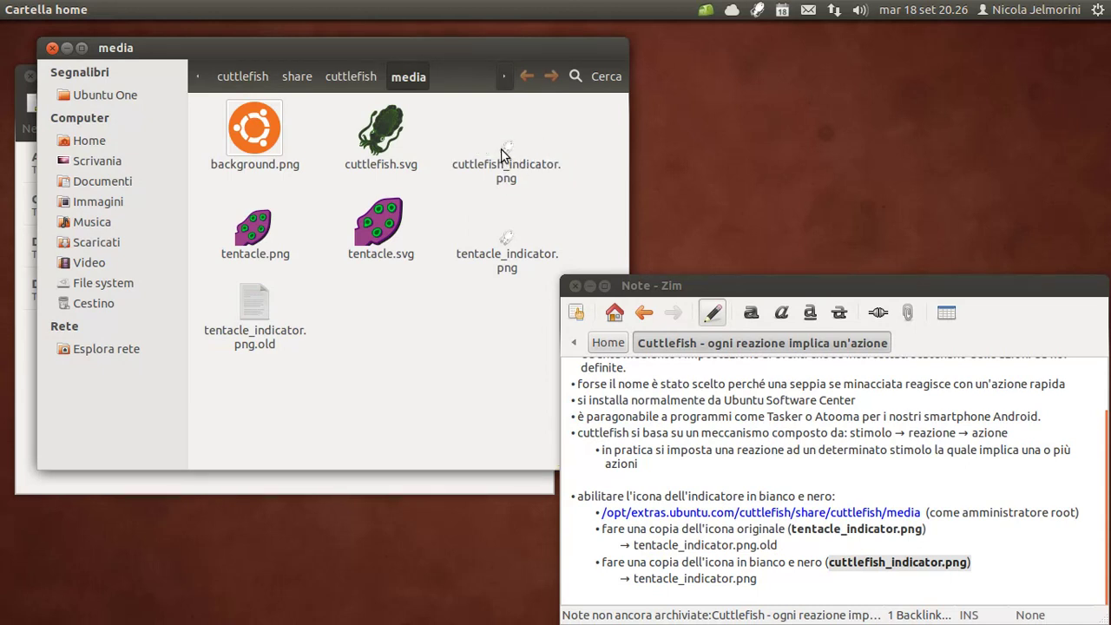
left_click(504, 154)
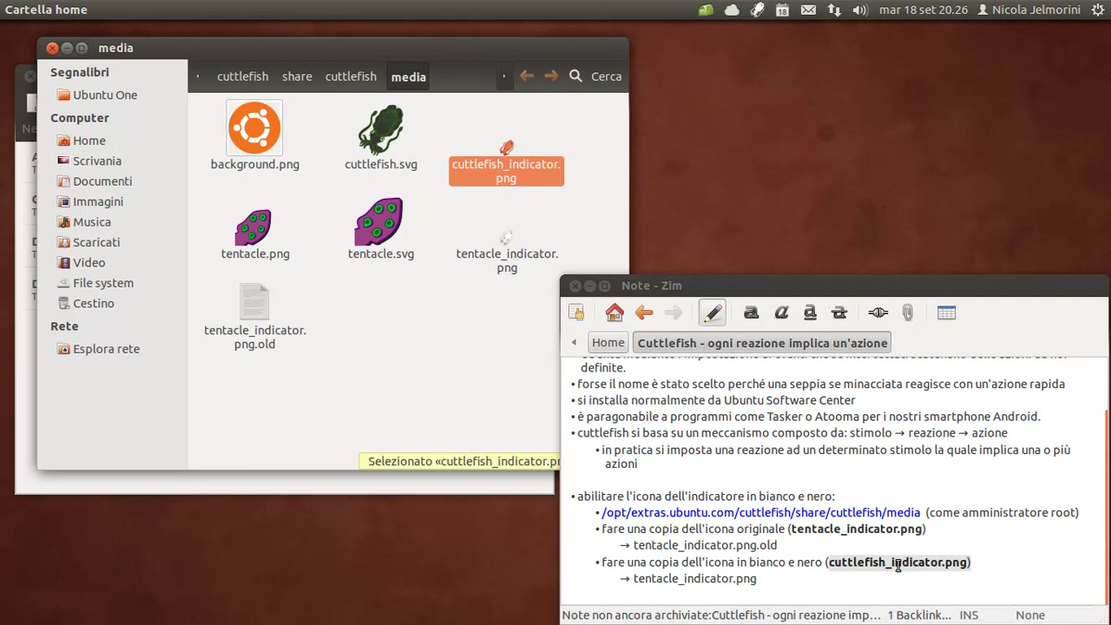
left_click_drag(767, 584, 634, 580)
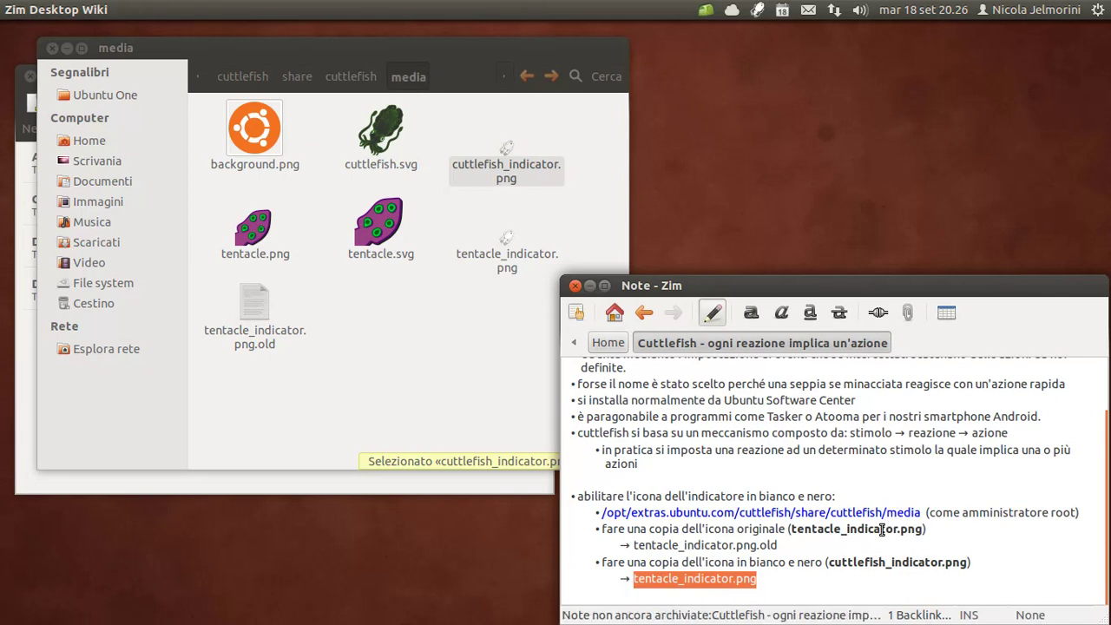
left_click(486, 326)
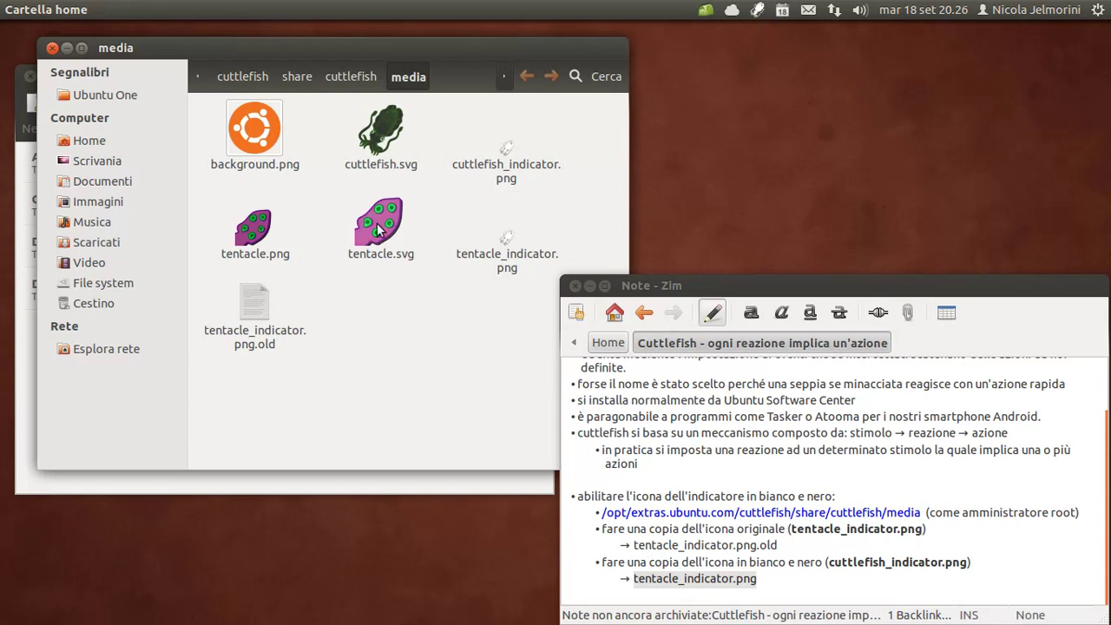
Close the media folder window and clear the text selection in the note
left_click(52, 48)
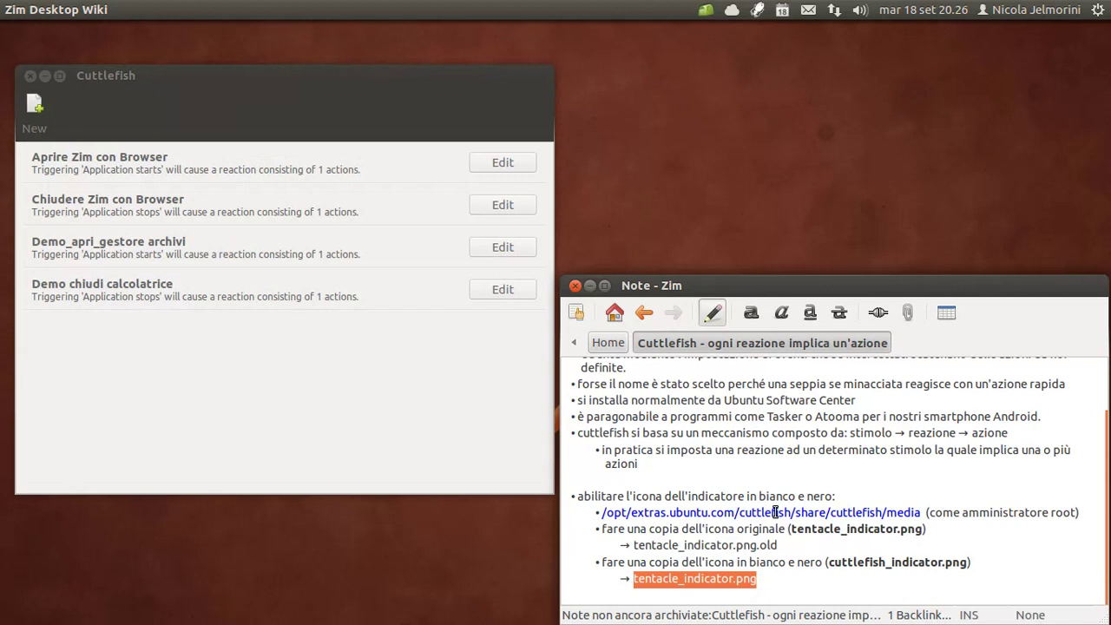
left_click(773, 478)
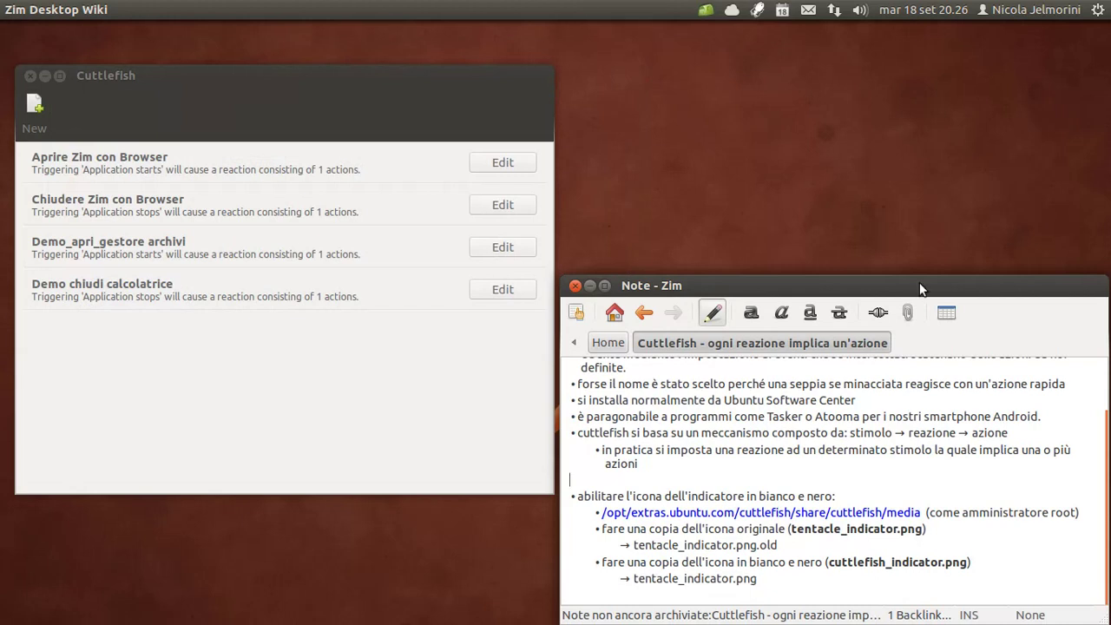
Check the menu of Cuttlefish's indicator icon, and bring the Cuttlefish window to the front, shifting it slightly
left_click(756, 9)
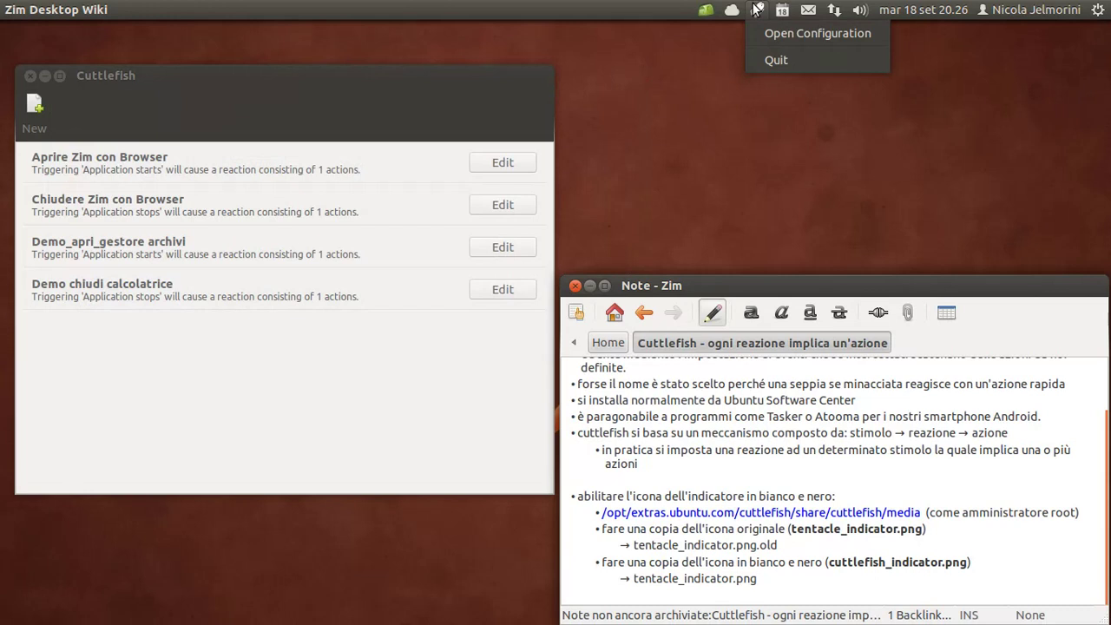
left_click(757, 9)
mouse_move(127, 75)
left_mouse_down()
mouse_move(180, 66)
mouse_move(147, 75)
left_mouse_up()
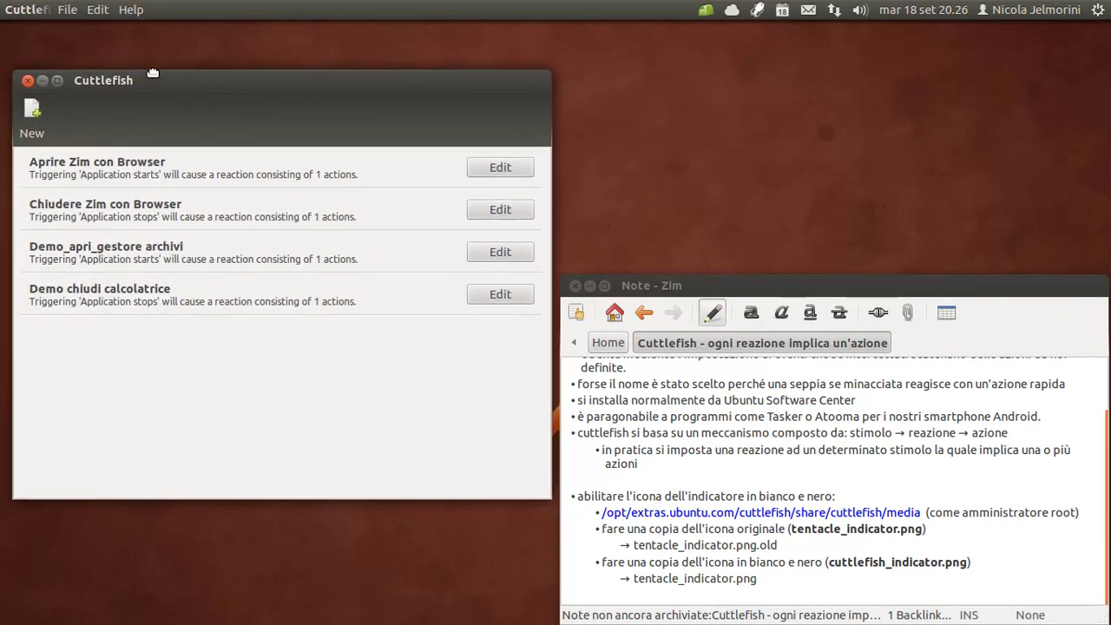